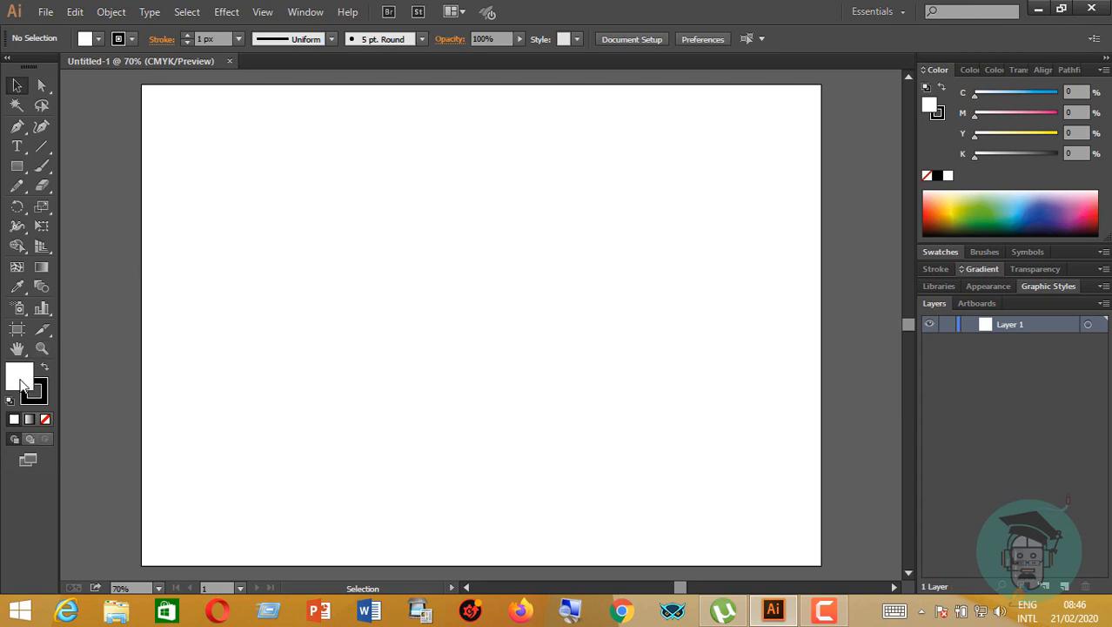
- Set the fill to none and set the Pencil tool to keep new strokes selected
click(45, 419)
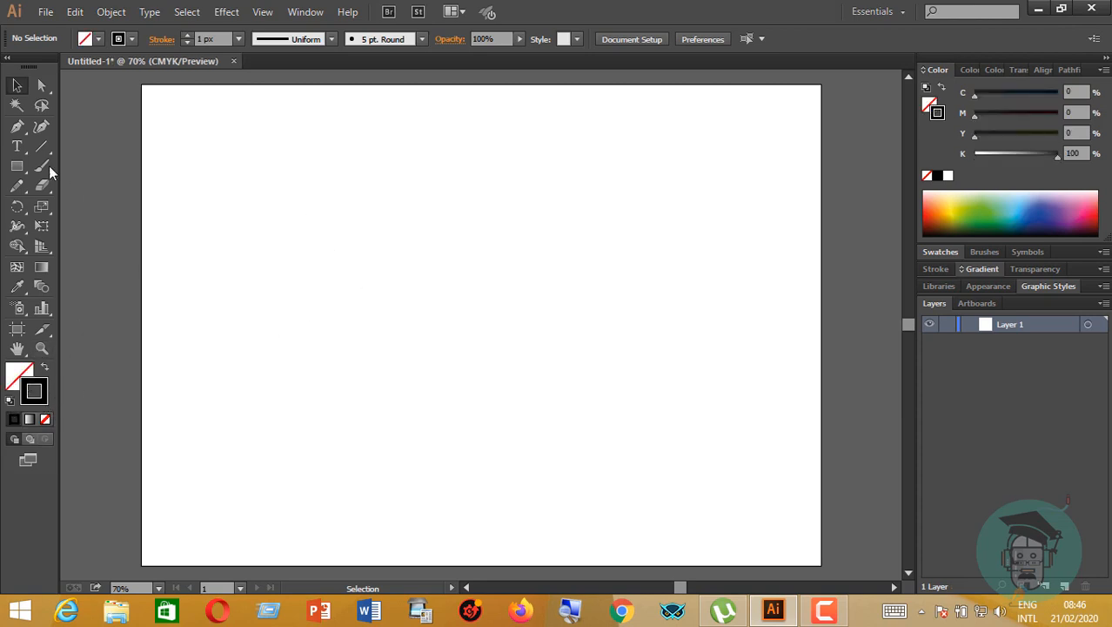
click(17, 186)
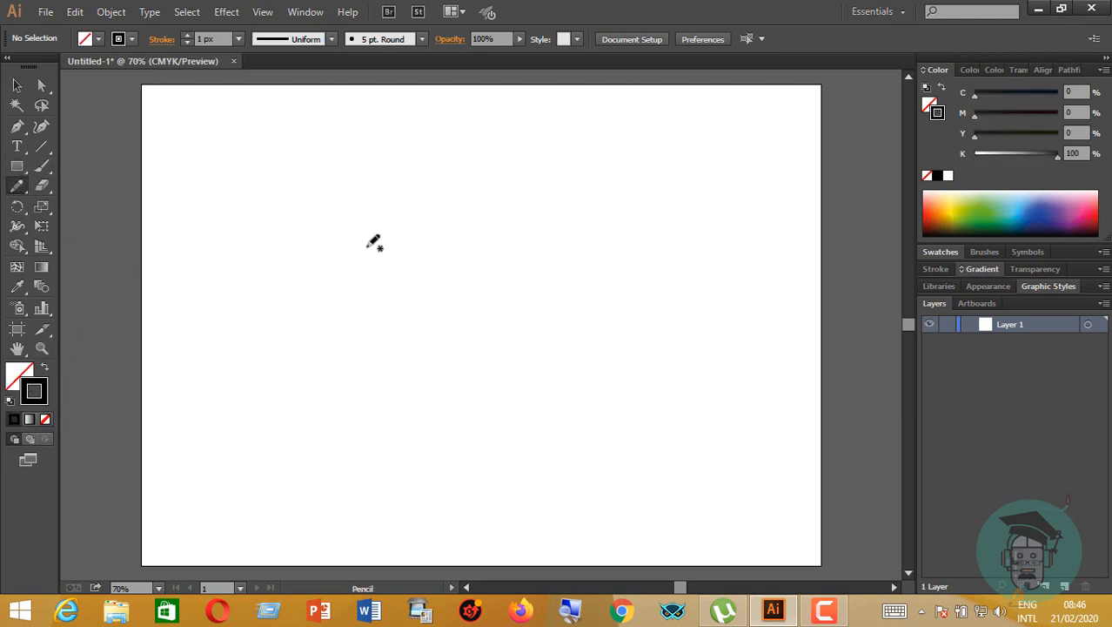
double_click(16, 186)
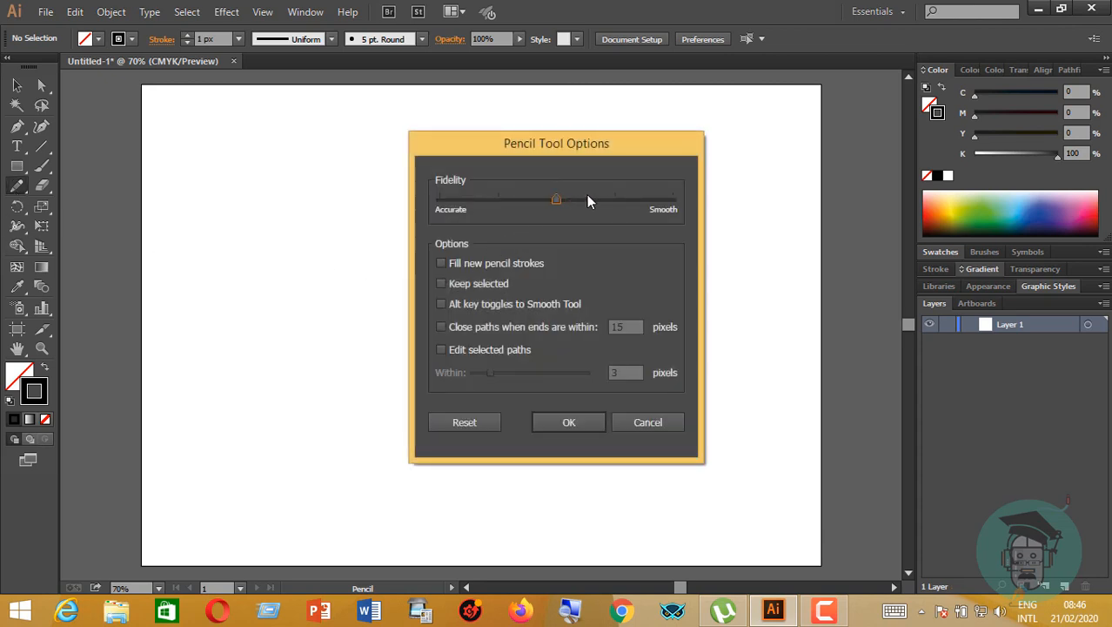
click(440, 283)
click(567, 421)
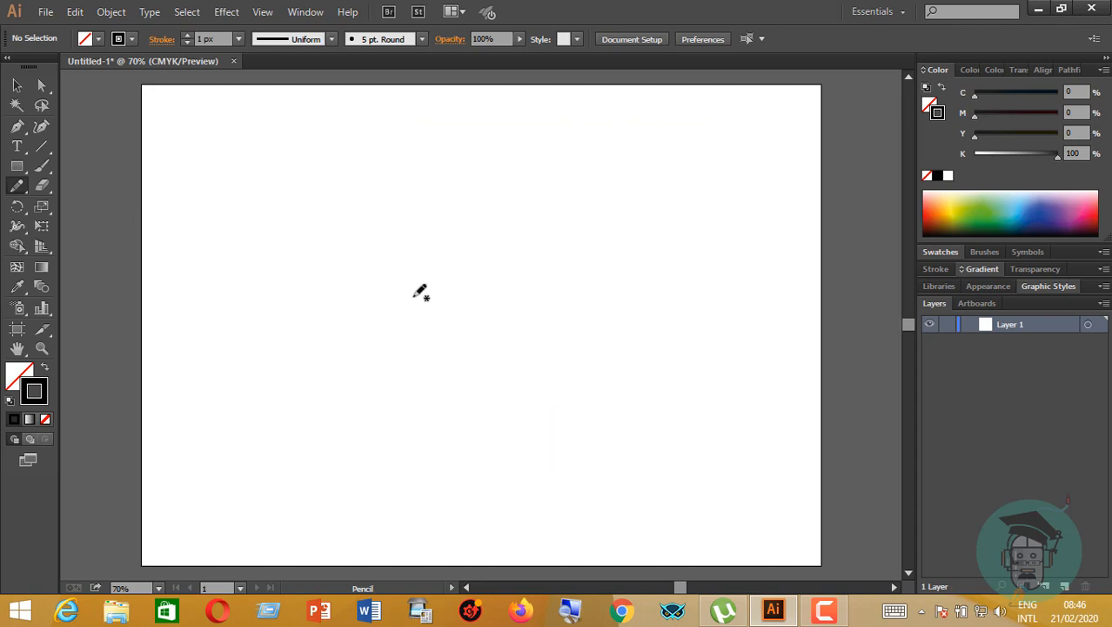
- Draw a freehand outline of a duck's head and body, then squash it slightly and move it up toward the artboard's centre
mouse_move(424, 276)
mouse_down()
mouse_move(398, 269)
mouse_move(387, 229)
mouse_move(402, 210)
mouse_move(459, 209)
mouse_move(476, 232)
mouse_move(476, 294)
mouse_move(433, 356)
mouse_move(530, 335)
mouse_move(583, 347)
mouse_move(632, 386)
mouse_move(643, 416)
mouse_move(633, 474)
mouse_move(571, 512)
mouse_move(453, 503)
mouse_move(379, 436)
mouse_move(376, 357)
mouse_move(426, 273)
mouse_up()
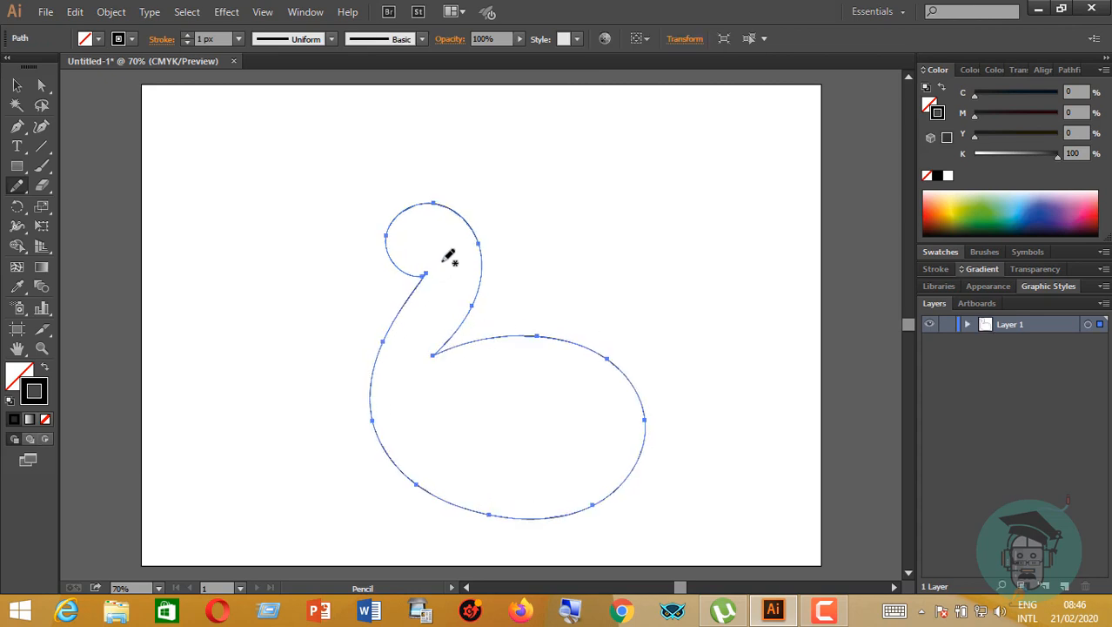
key(v)
drag(509, 203, 514, 225)
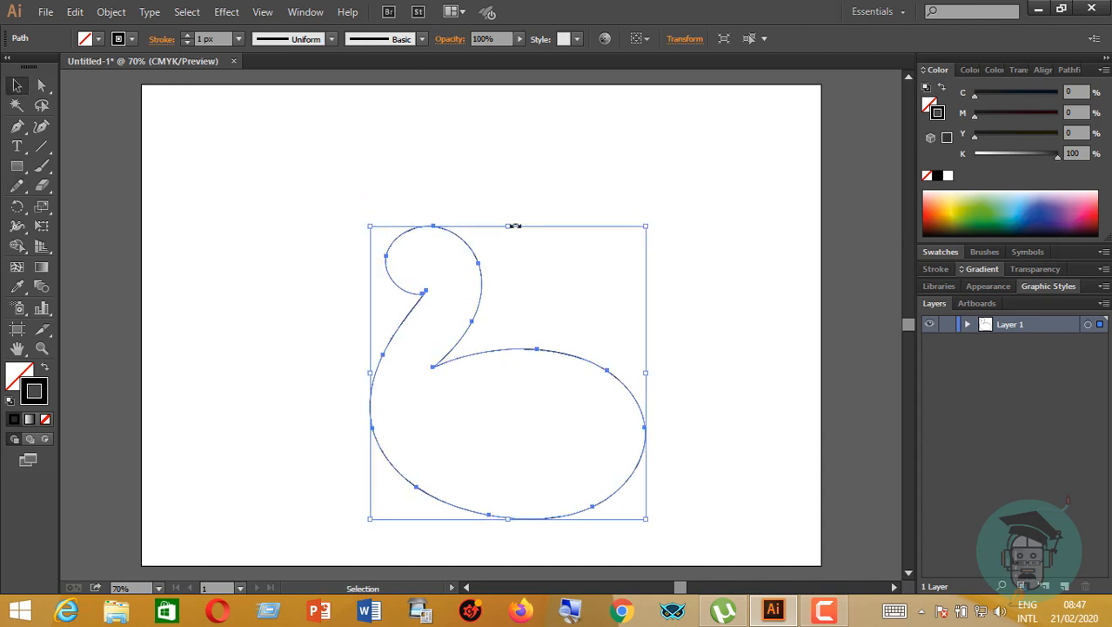
drag(514, 352, 553, 288)
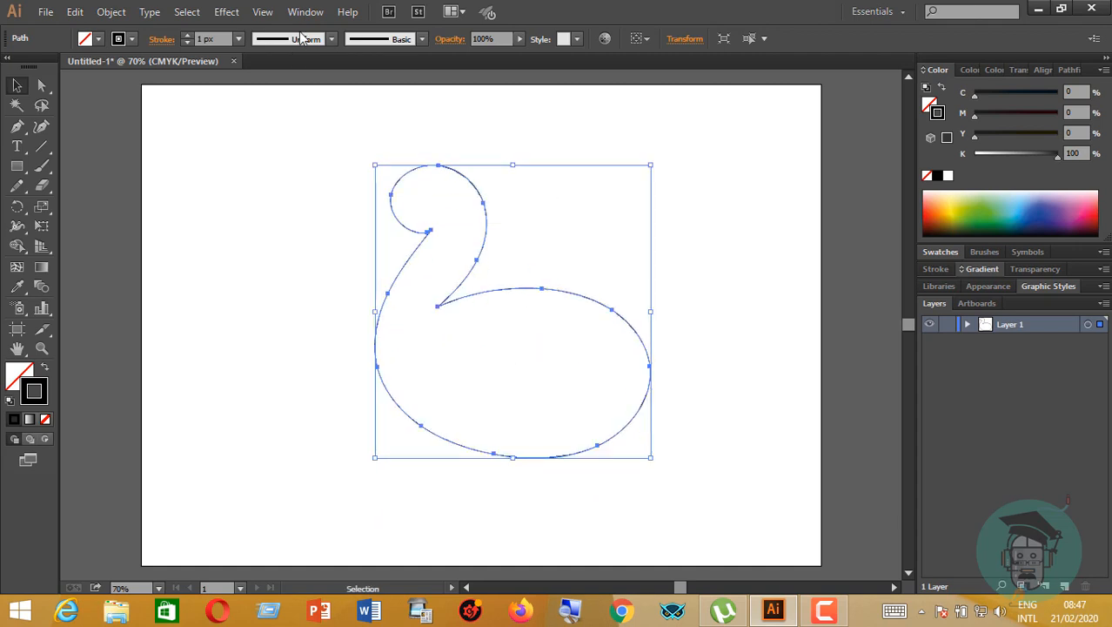
- Set the duck outline's stroke to 6 px and reduce the outline's height slightly
click(238, 38)
click(254, 93)
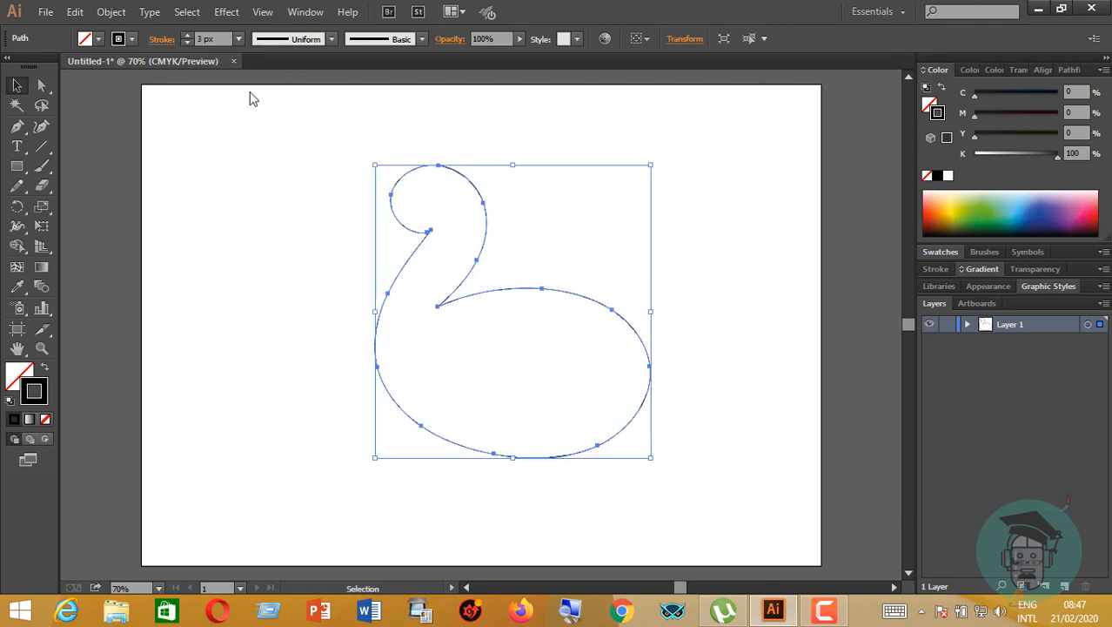
click(238, 39)
click(254, 147)
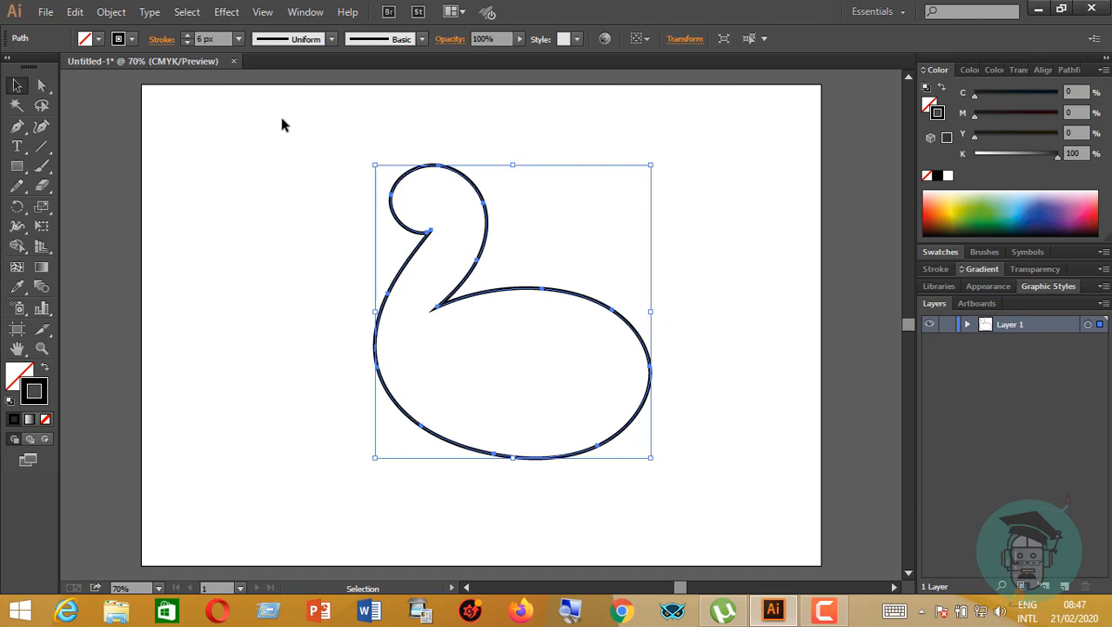
drag(516, 459, 516, 436)
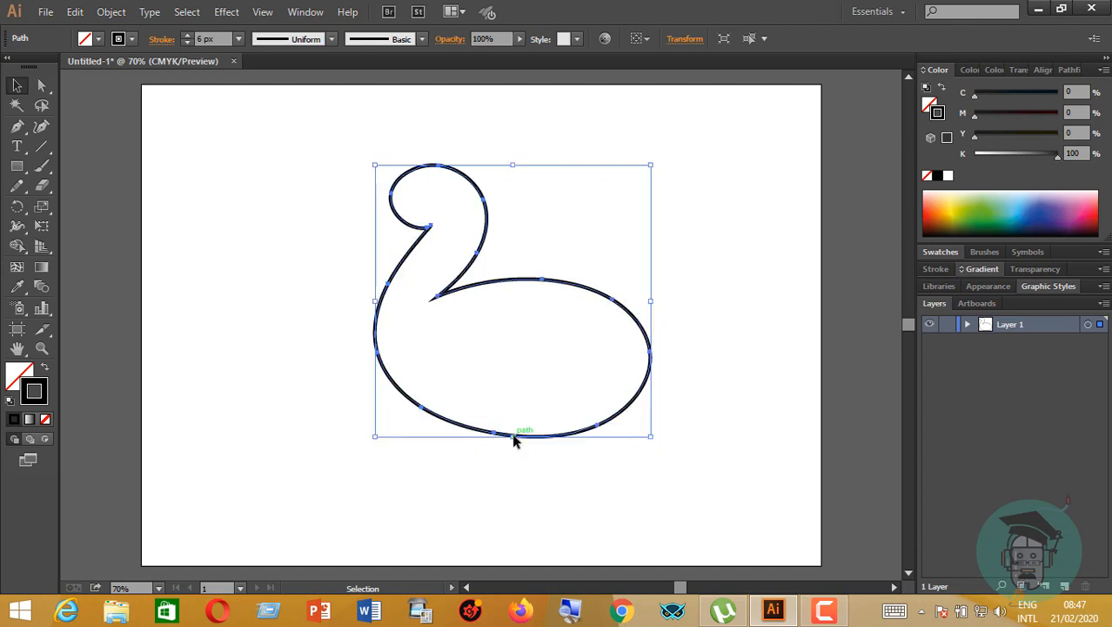
- Join the open ends of the duck outline under the head into a closed path
right_click(432, 228)
click(470, 338)
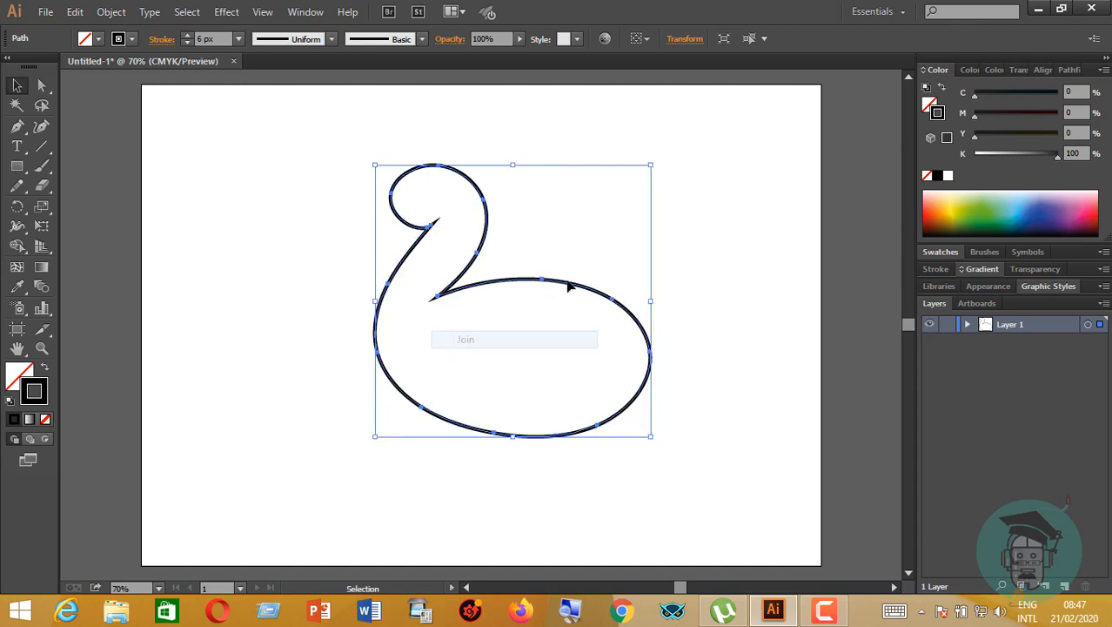
click(576, 240)
click(431, 227)
- Refine the duck's head and neck curves with the Curvature tool, making the head rounder and fuller
click(41, 126)
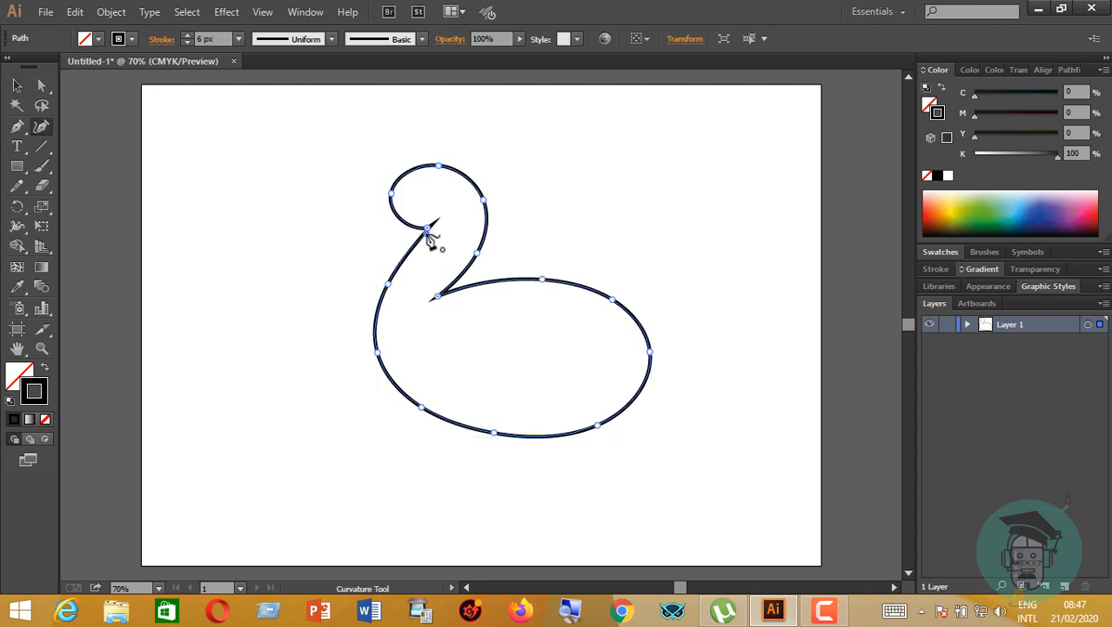
click(389, 284)
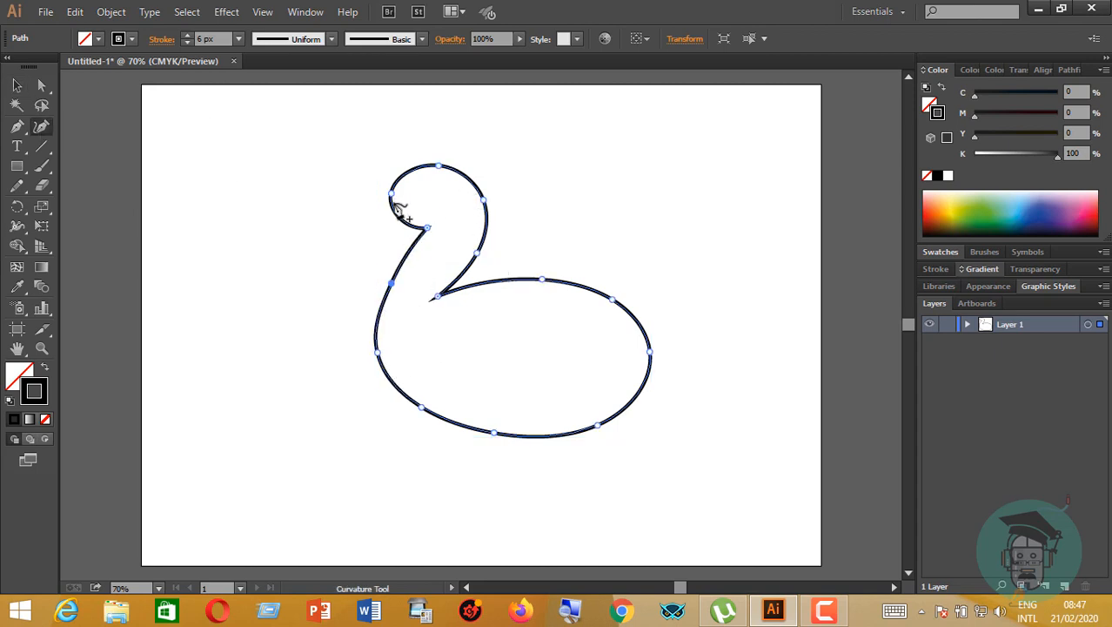
mouse_move(437, 166)
mouse_down()
mouse_move(408, 159)
mouse_move(449, 157)
mouse_up()
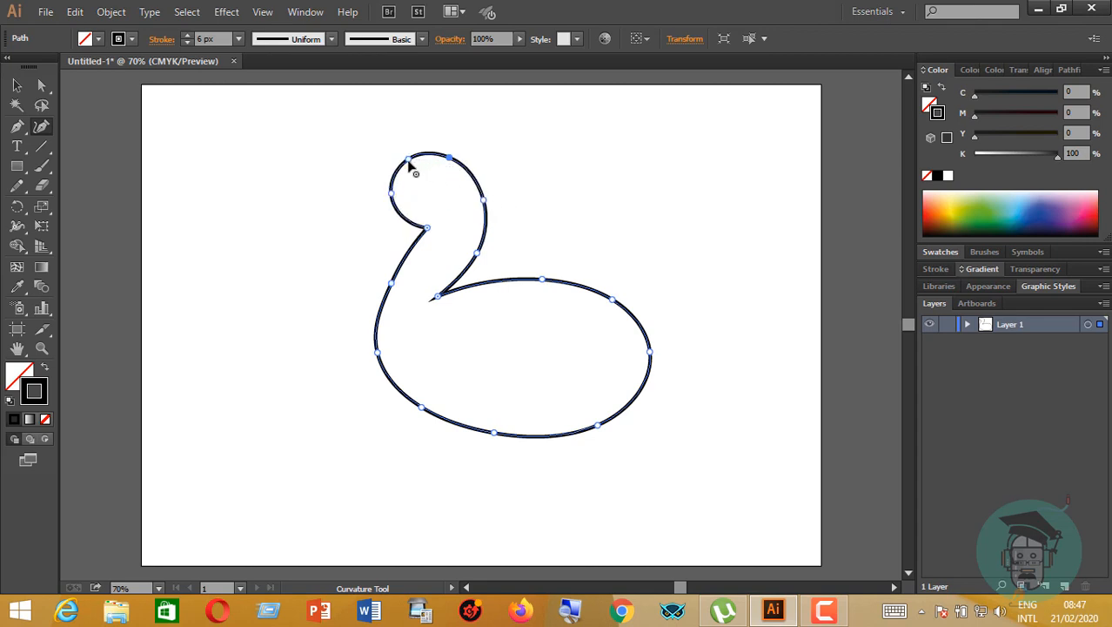
drag(483, 199, 489, 193)
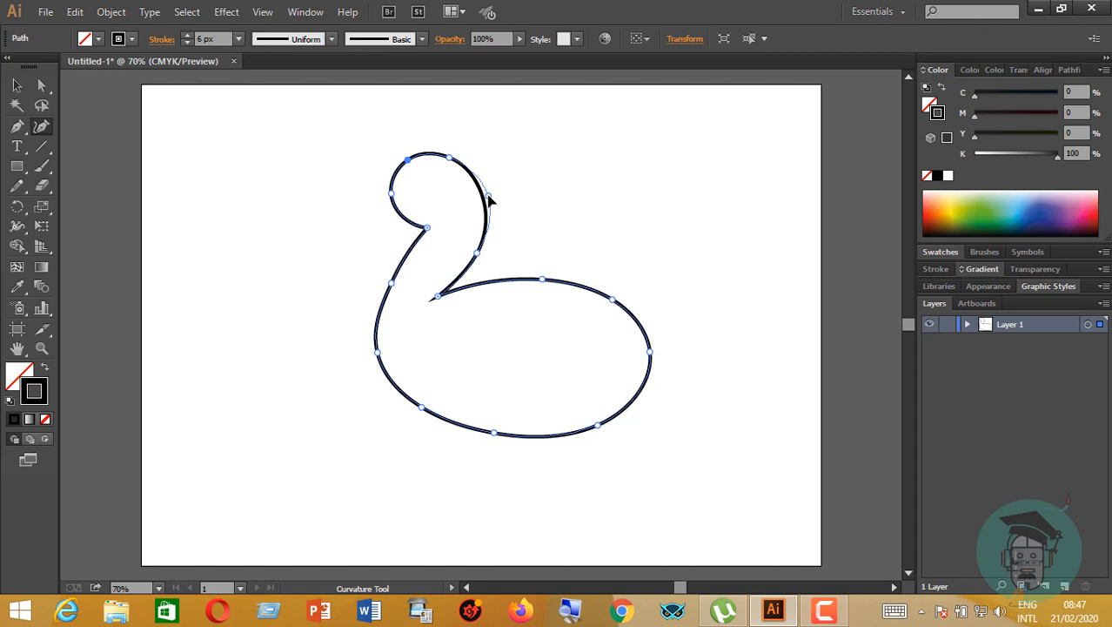
click(452, 155)
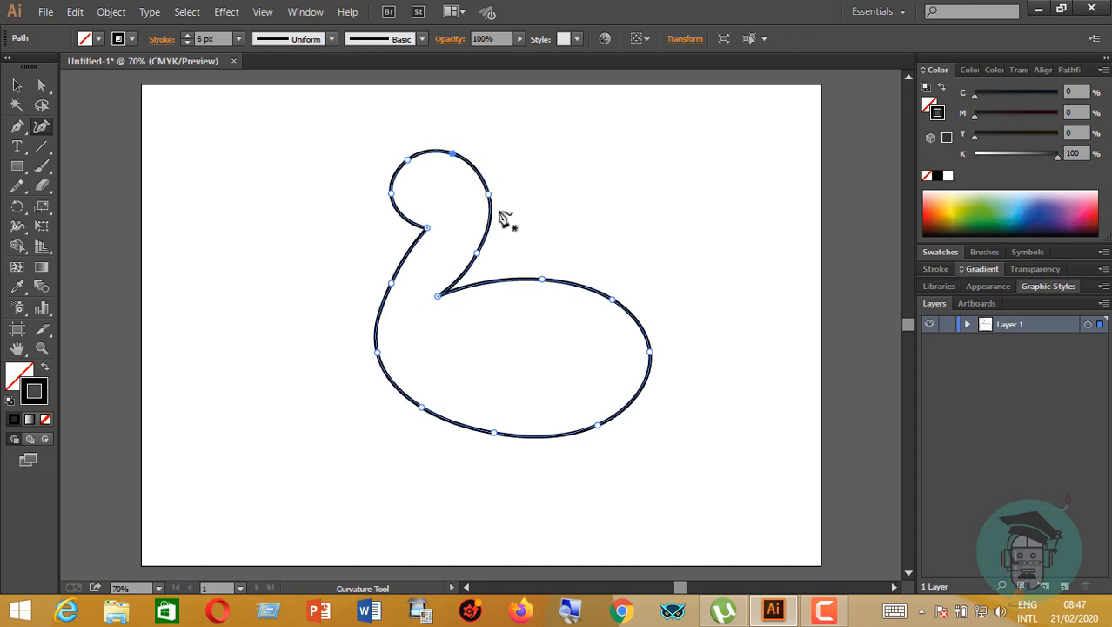
- Fill the duck's body with golden yellow F7C908 and set its stroke to 9 px
click(15, 87)
click(472, 290)
click(437, 296)
double_click(12, 376)
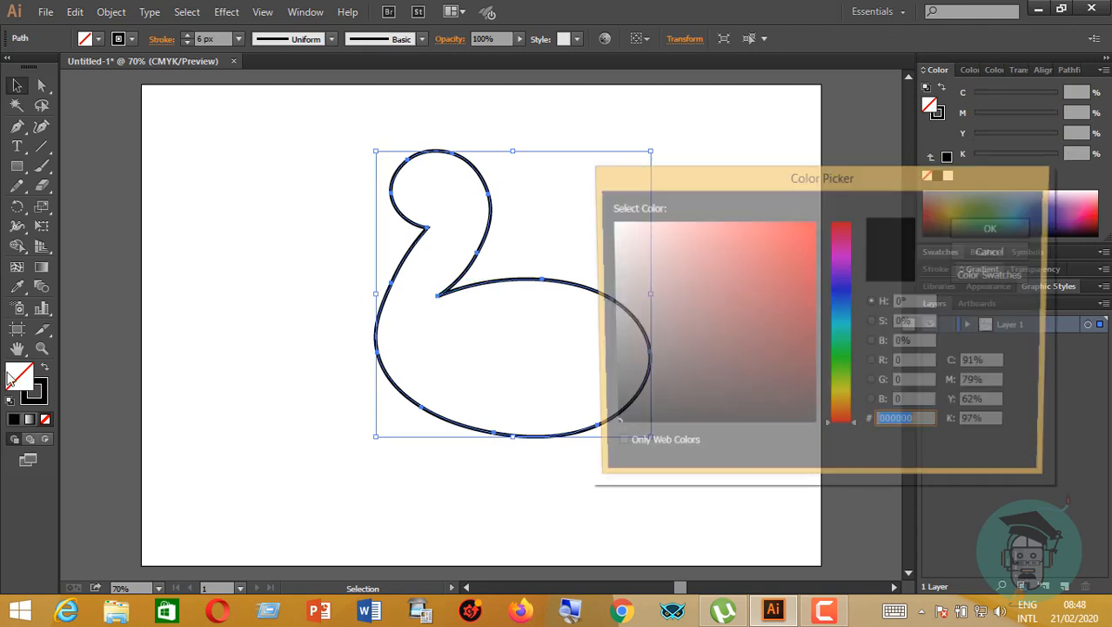
drag(859, 430, 861, 404)
click(811, 228)
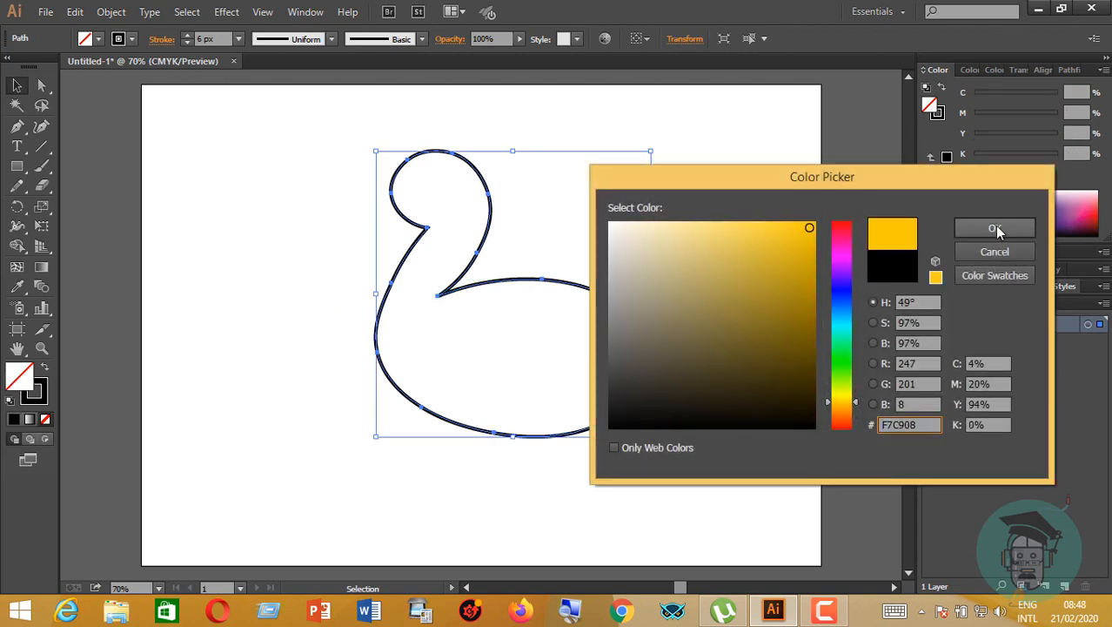
click(995, 227)
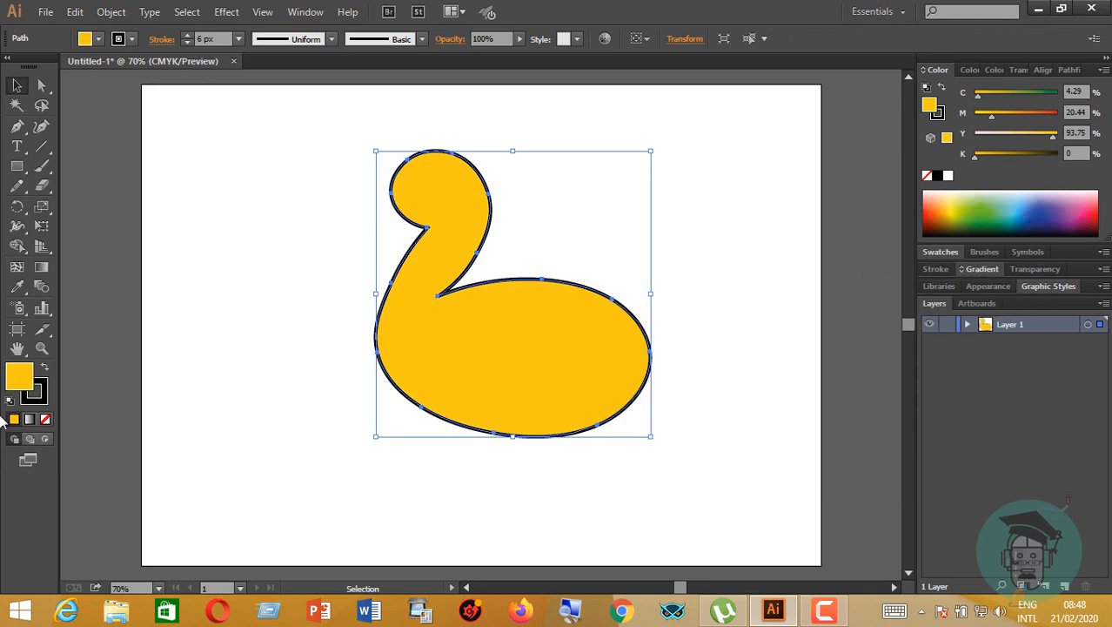
scroll(221, 38, up, 3)
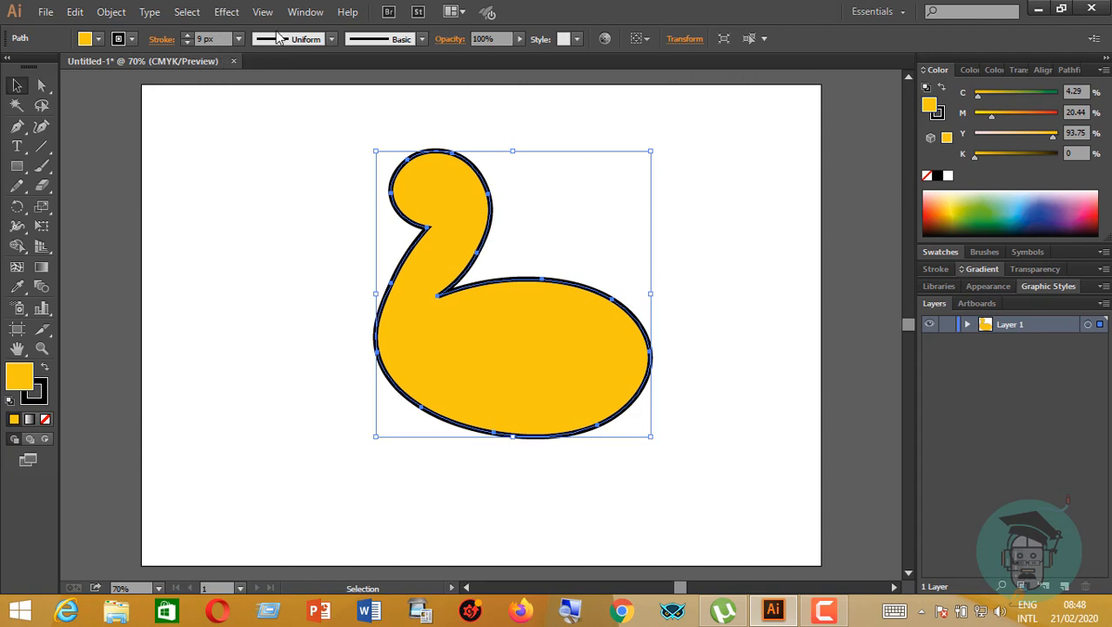
click(729, 316)
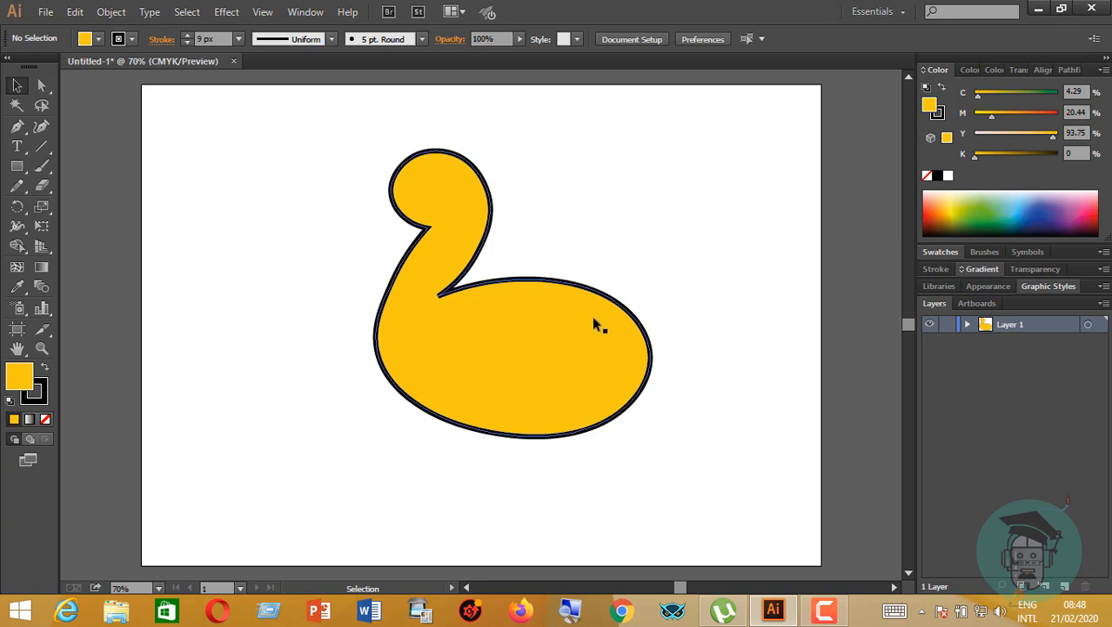
- Draw a small pointed beak at the front of the duck's head and fill it with coral pink
click(16, 186)
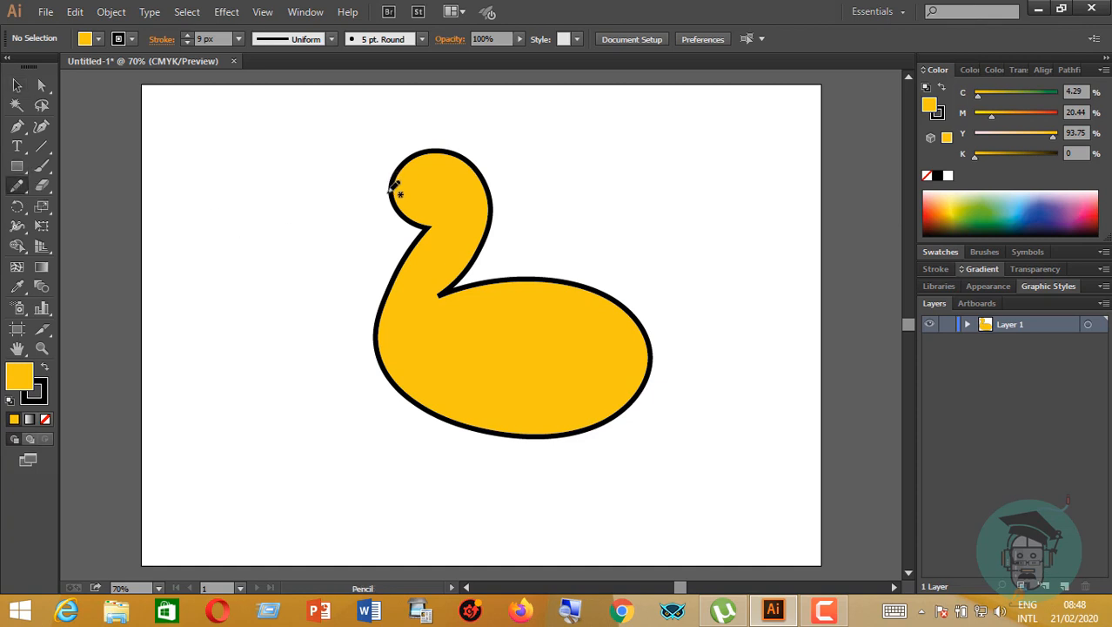
mouse_move(390, 191)
mouse_down()
mouse_move(371, 209)
mouse_move(394, 192)
mouse_up()
click(16, 85)
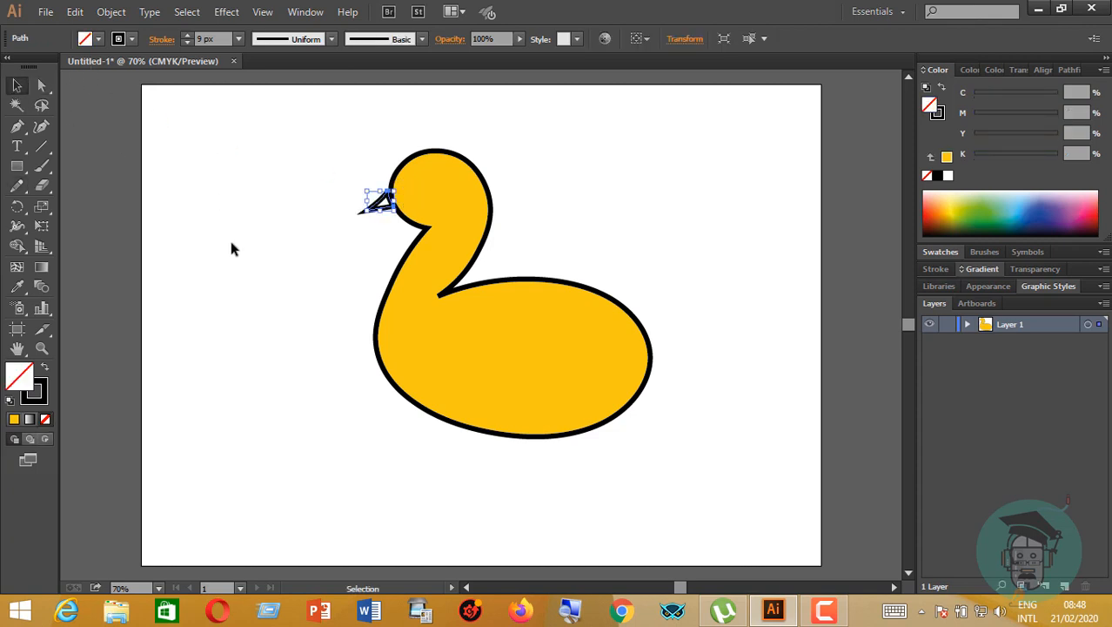
double_click(33, 387)
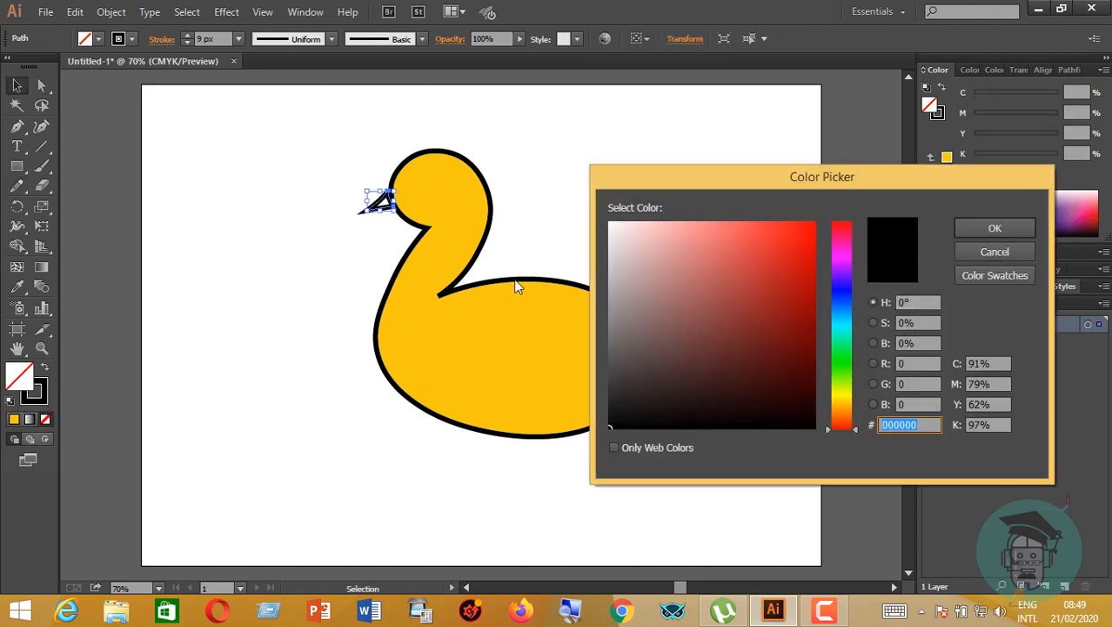
click(729, 234)
click(995, 227)
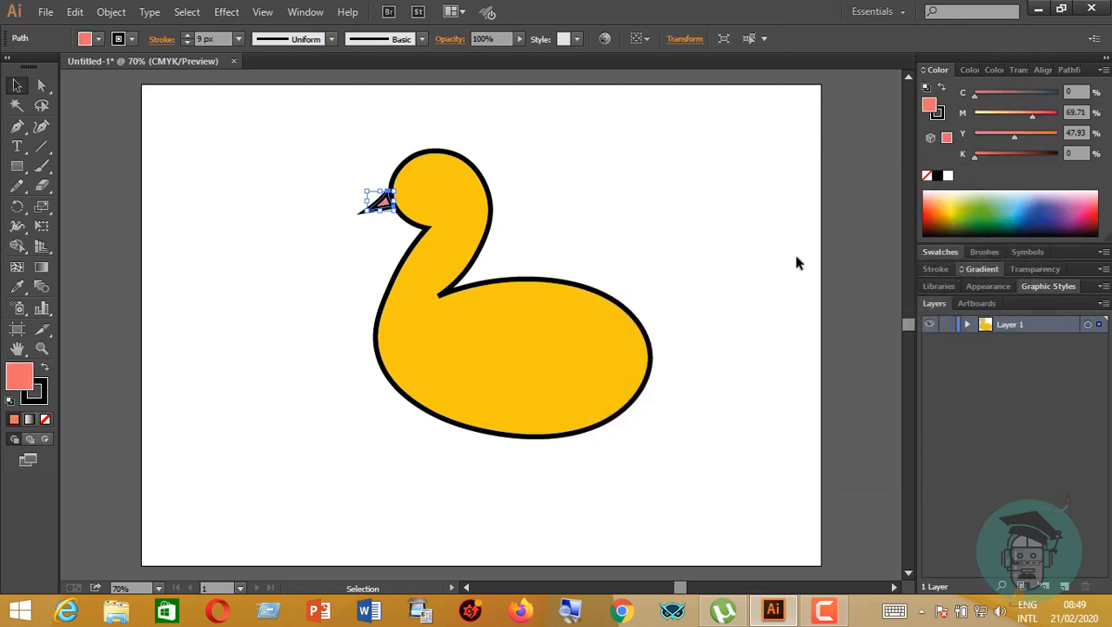
- Set the beak's stroke to 7 px and enlarge the beak slightly against the head
click(239, 38)
click(250, 147)
click(248, 181)
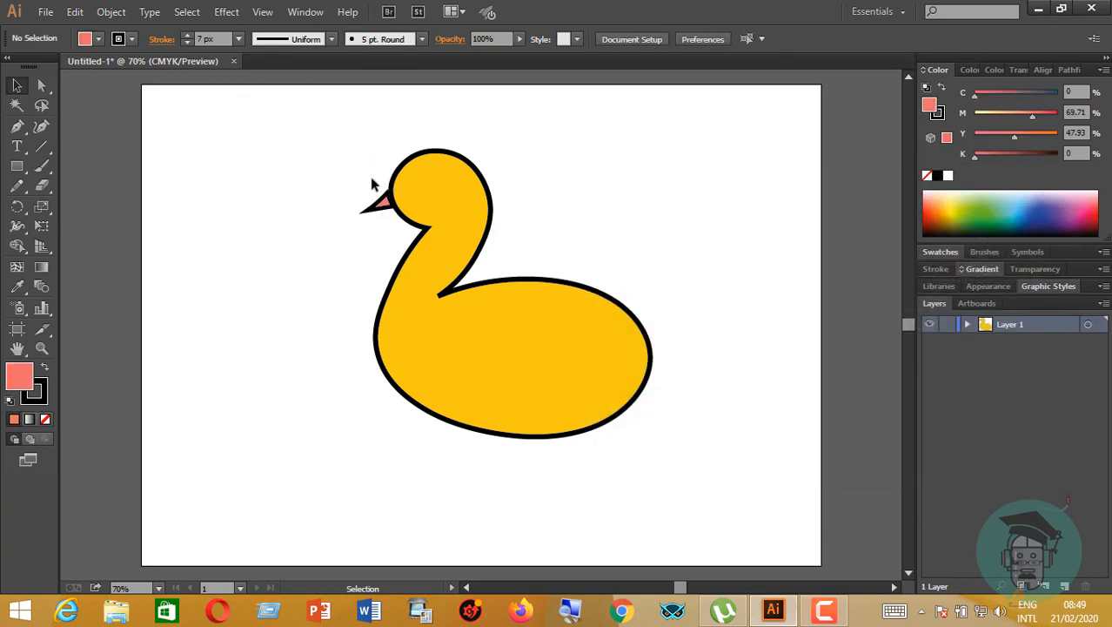
click(380, 203)
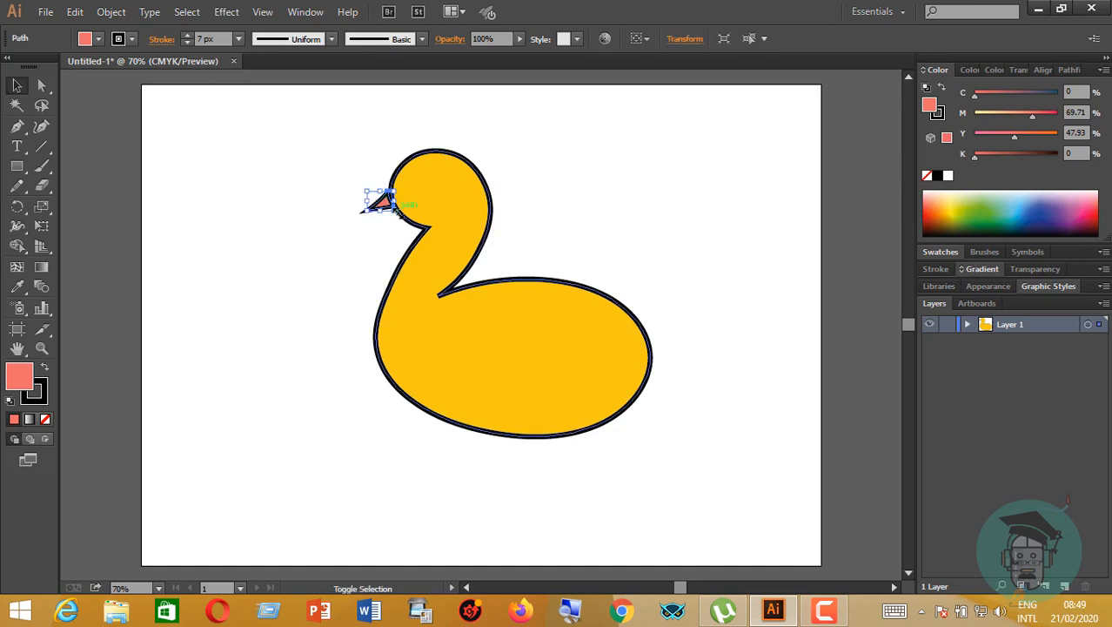
mouse_move(396, 189)
mouse_down()
mouse_move(391, 172)
mouse_move(393, 193)
mouse_move(400, 182)
mouse_up()
click(568, 149)
click(385, 207)
click(877, 206)
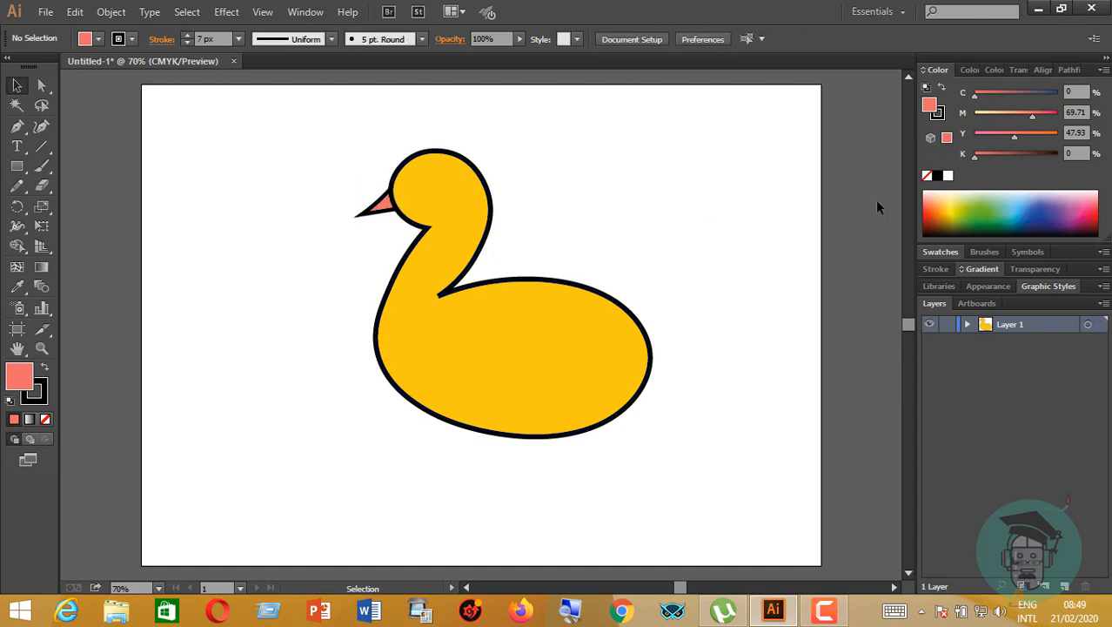
- Draw a small circle for the eye on the empty area beside the duck and fill it with pale pink
drag(16, 165, 56, 213)
drag(223, 285, 233, 296)
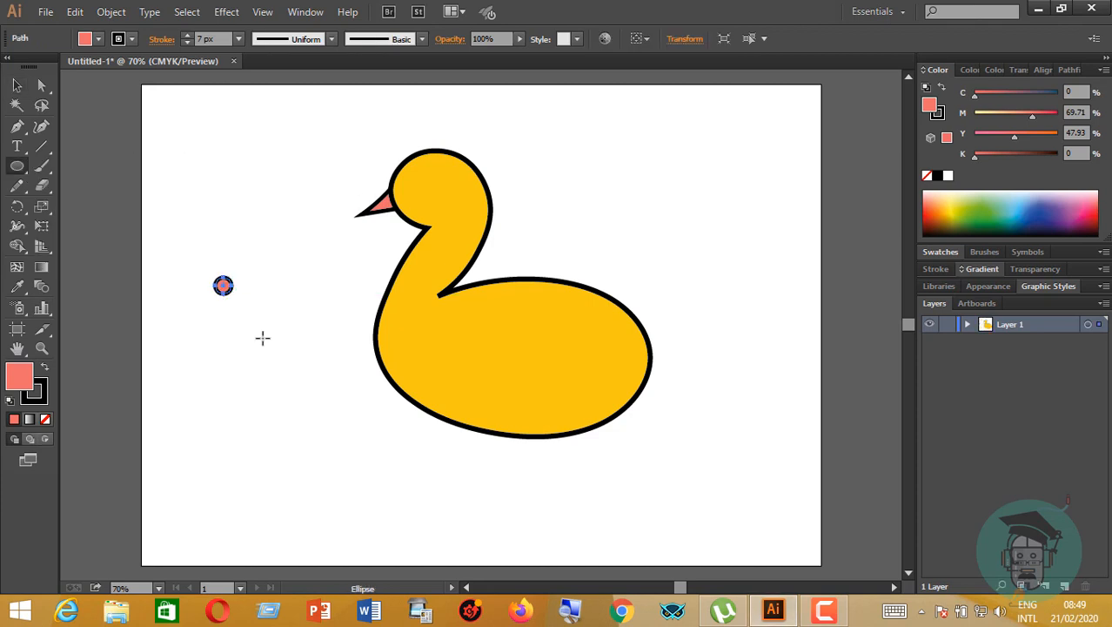
double_click(18, 375)
click(631, 232)
click(1001, 229)
- Move the eye circle onto the middle of the duck's head
click(16, 85)
click(224, 275)
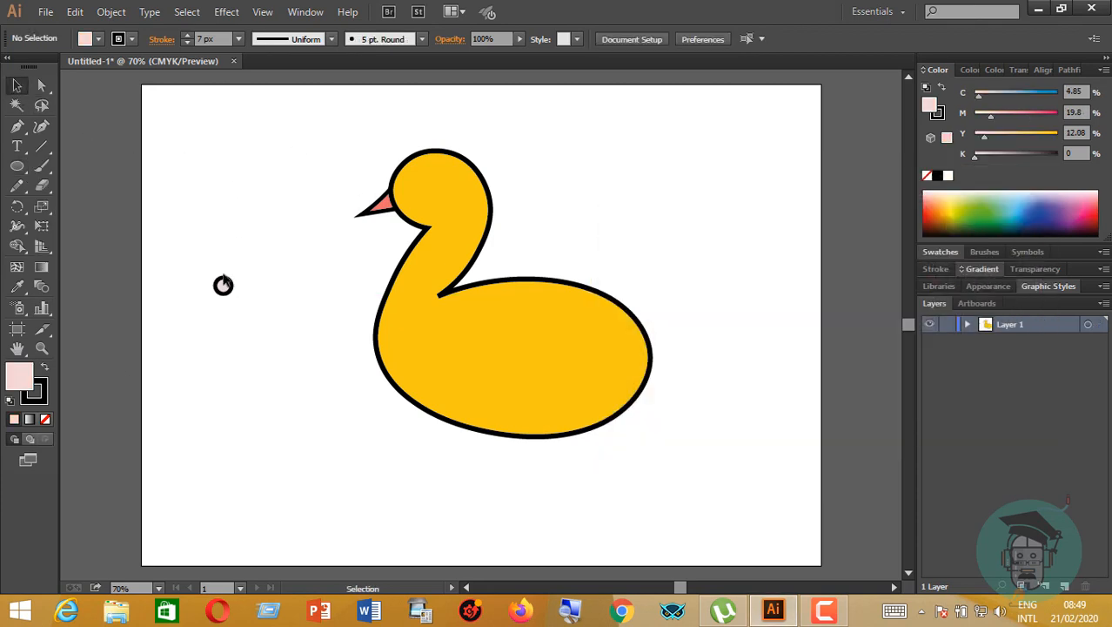
drag(223, 285, 431, 187)
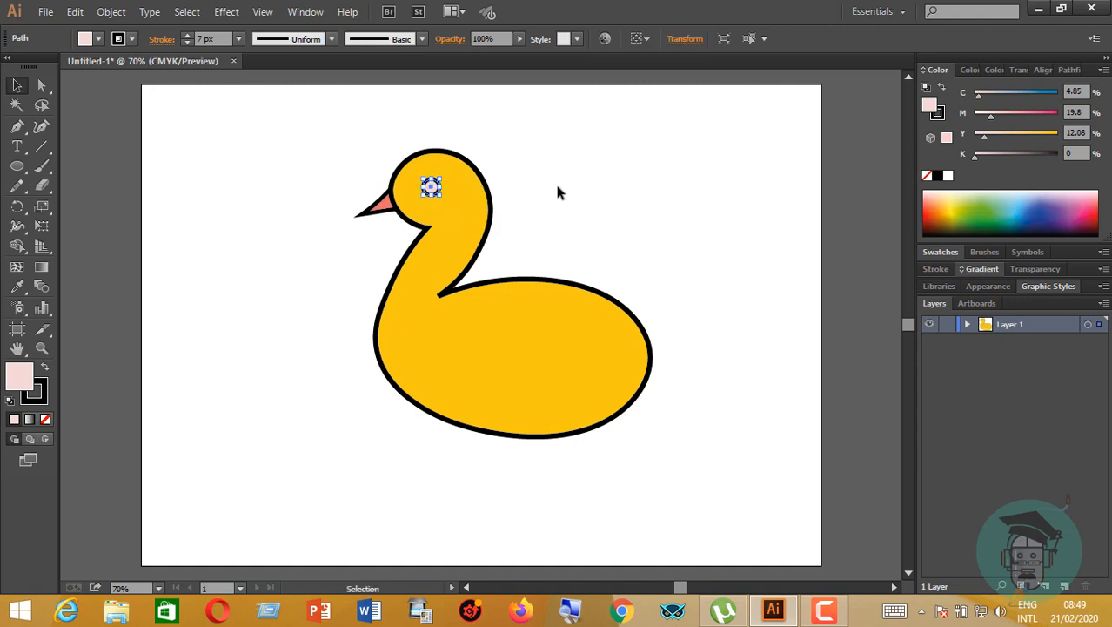
click(558, 193)
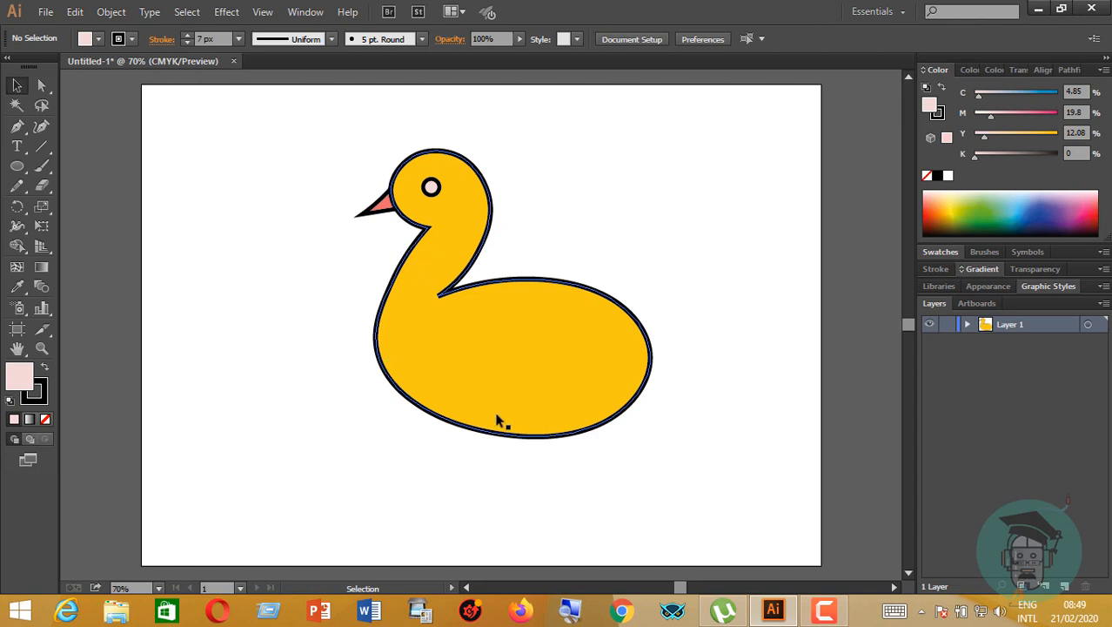
- Draw a freehand crescent-like shading shape overlapping the duck's front edge from the top of the head to the belly
click(18, 187)
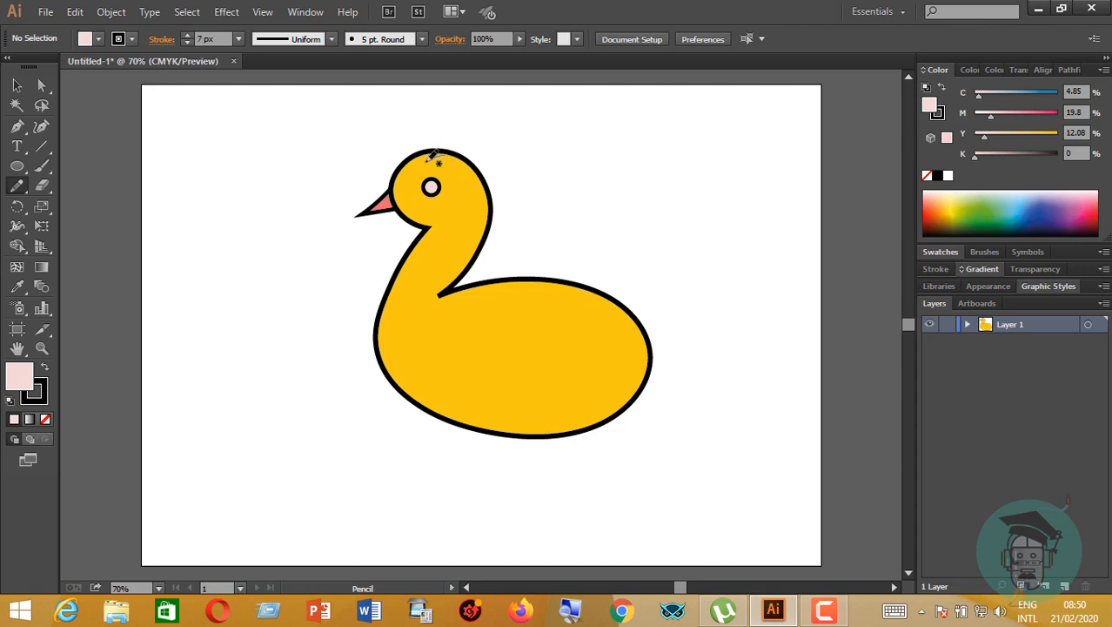
mouse_move(432, 155)
mouse_down()
mouse_move(409, 196)
mouse_move(445, 223)
mouse_move(406, 284)
mouse_move(398, 359)
mouse_move(425, 410)
mouse_move(491, 444)
mouse_move(353, 429)
mouse_move(329, 282)
mouse_move(385, 240)
mouse_move(378, 212)
mouse_move(394, 144)
mouse_move(494, 152)
mouse_up()
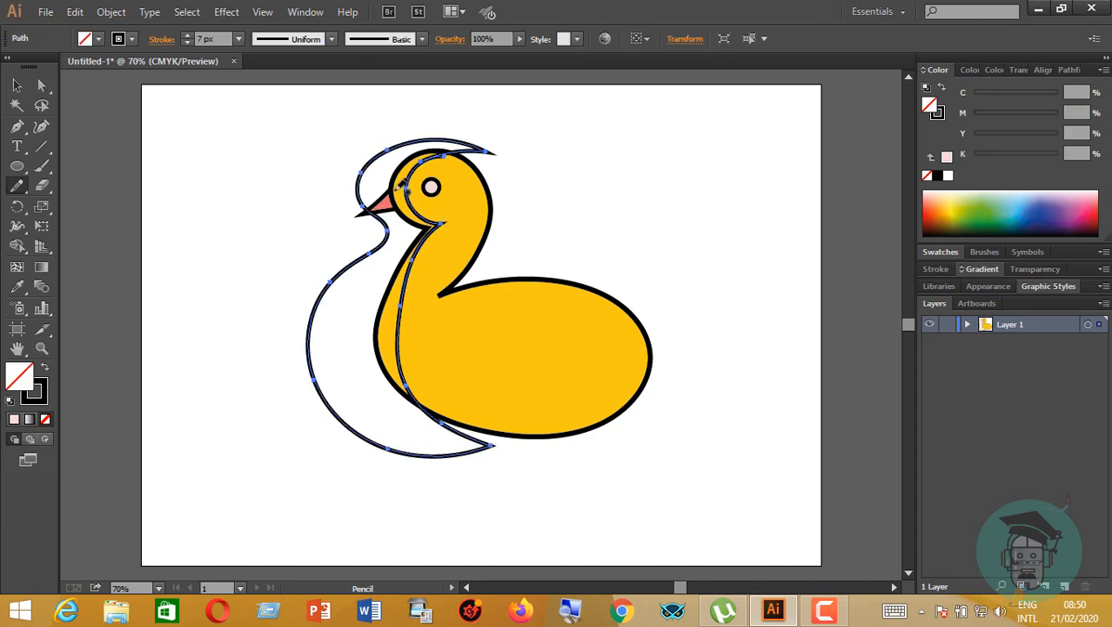
- Fill the crescent shading shape with the yellow sampled from the duck's body and remove its outline
click(17, 286)
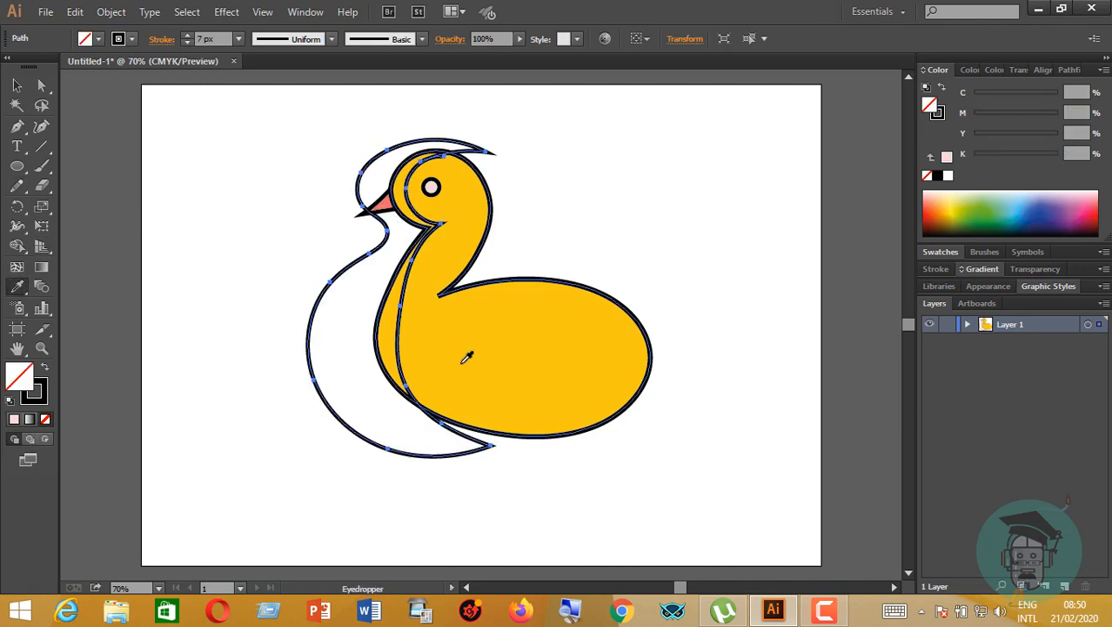
click(461, 360)
click(31, 390)
key(slash)
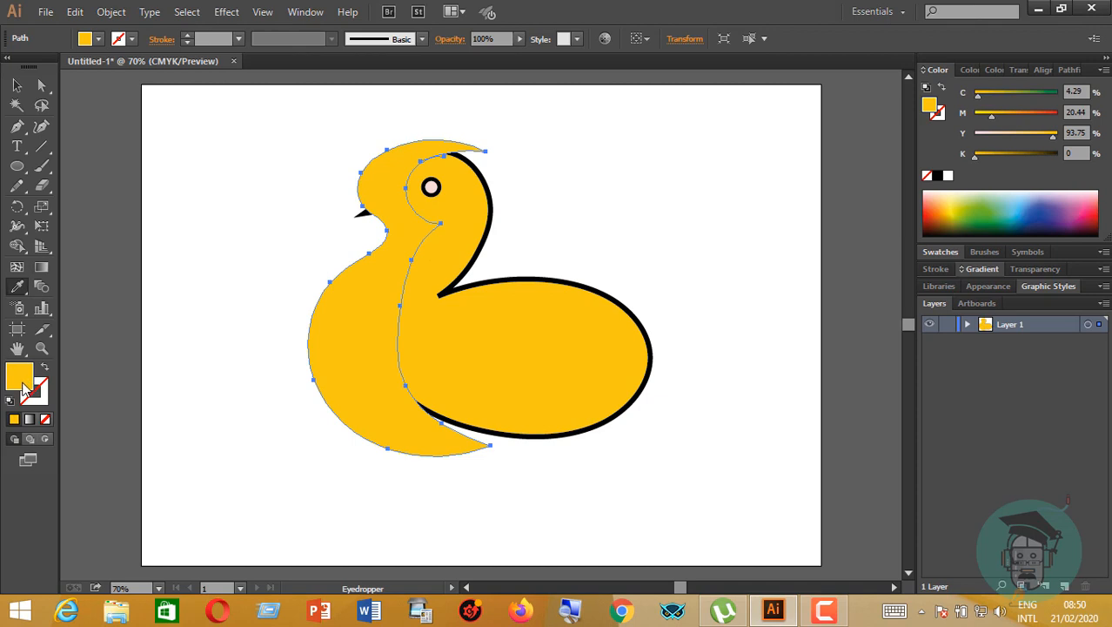
- Darken the shading shape's fill slightly by setting black to 5% in the Color Picker
double_click(21, 379)
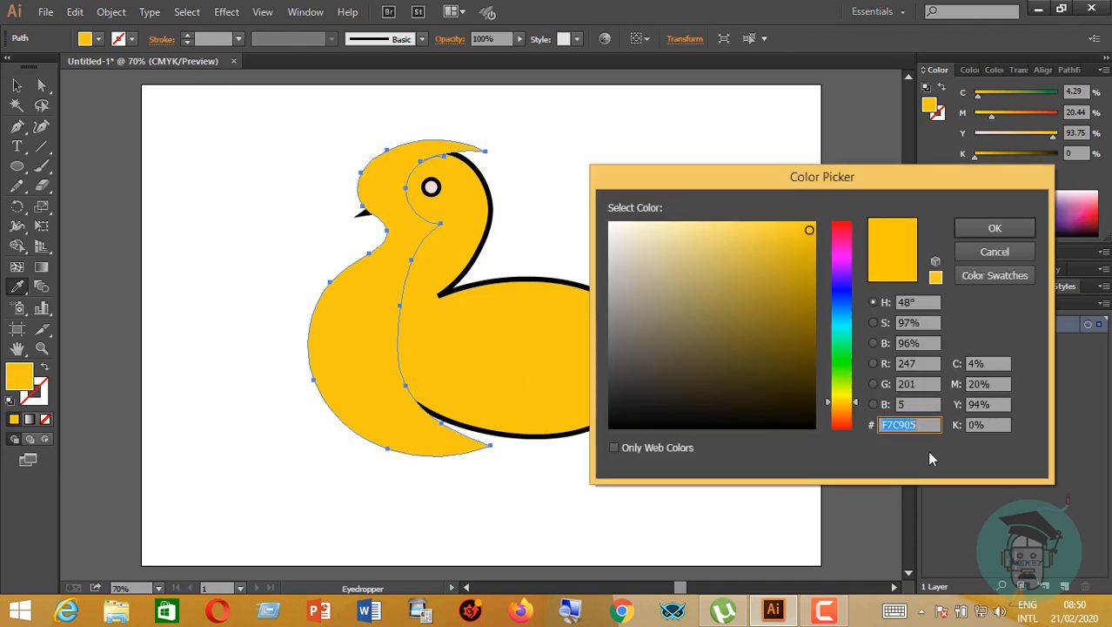
scroll(976, 423, up, 5)
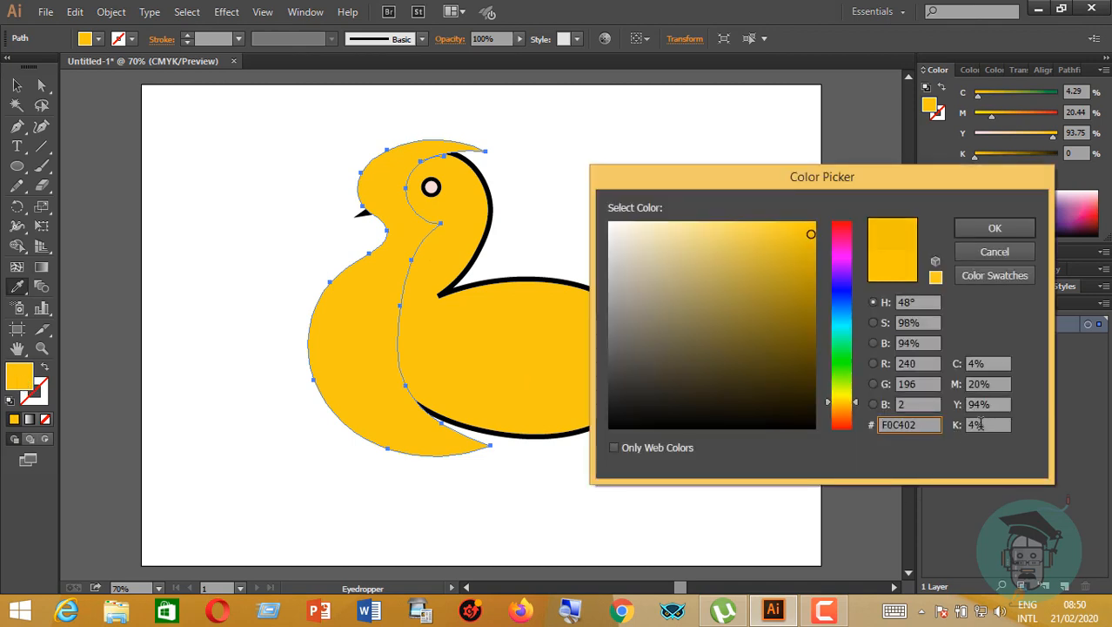
click(995, 227)
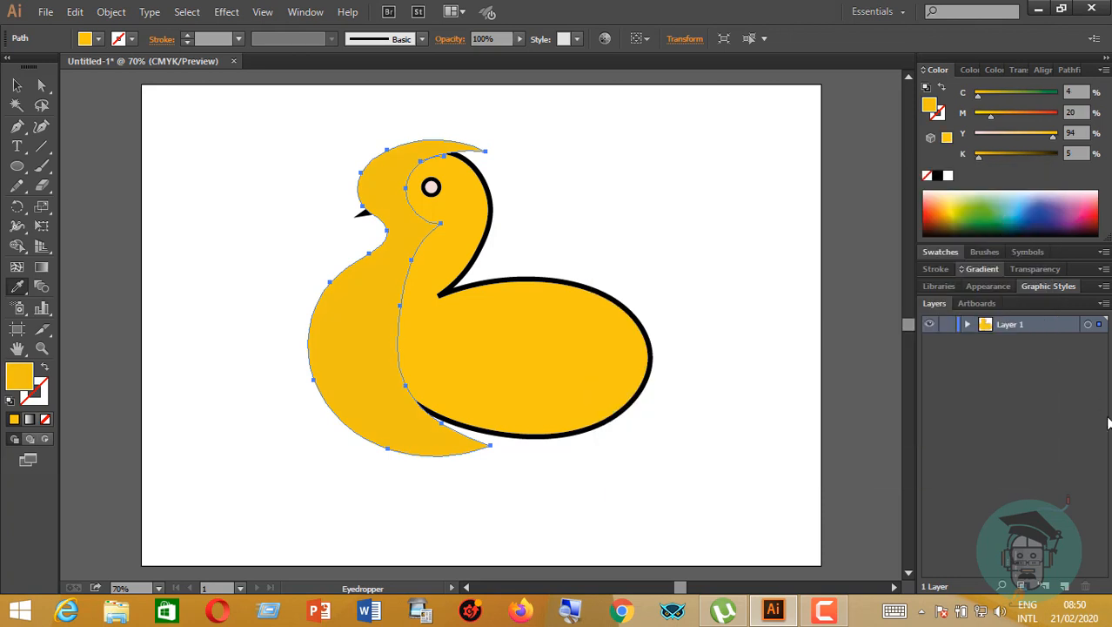
- Select all the duck's shapes and cut away the parts of the shading outside the duck with the Shape Builder
click(16, 85)
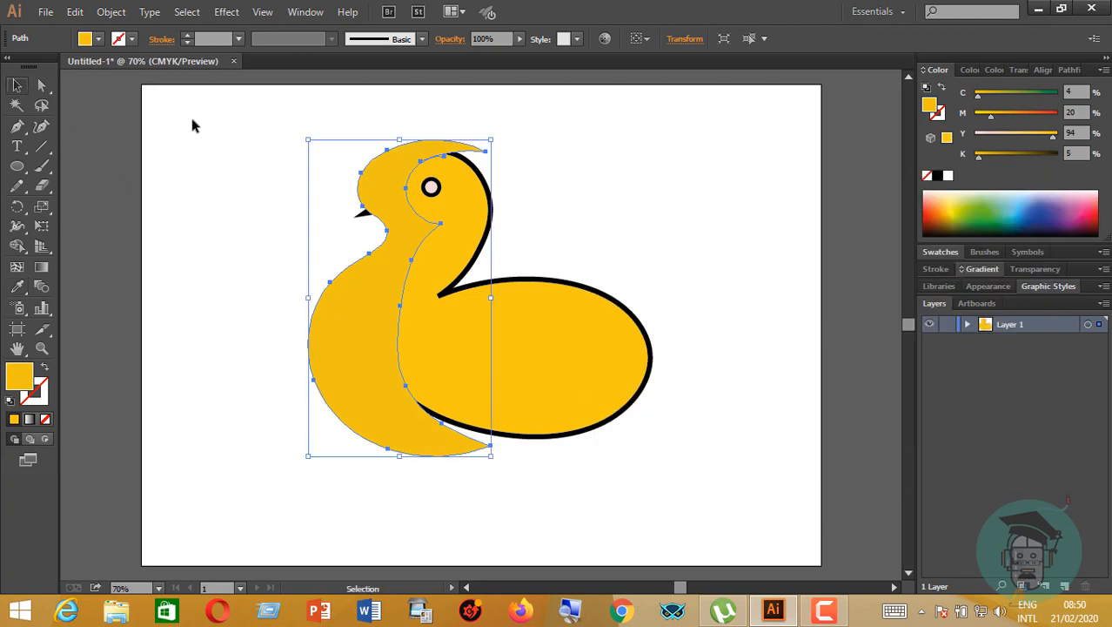
mouse_move(252, 126)
mouse_down()
mouse_move(629, 417)
mouse_move(686, 440)
mouse_up()
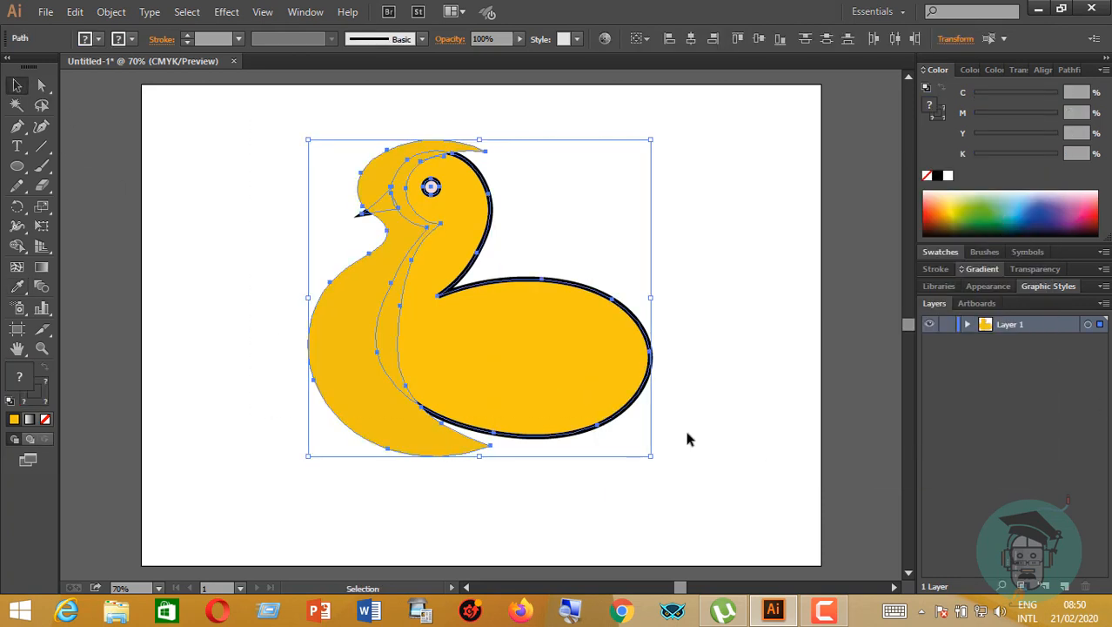
click(17, 246)
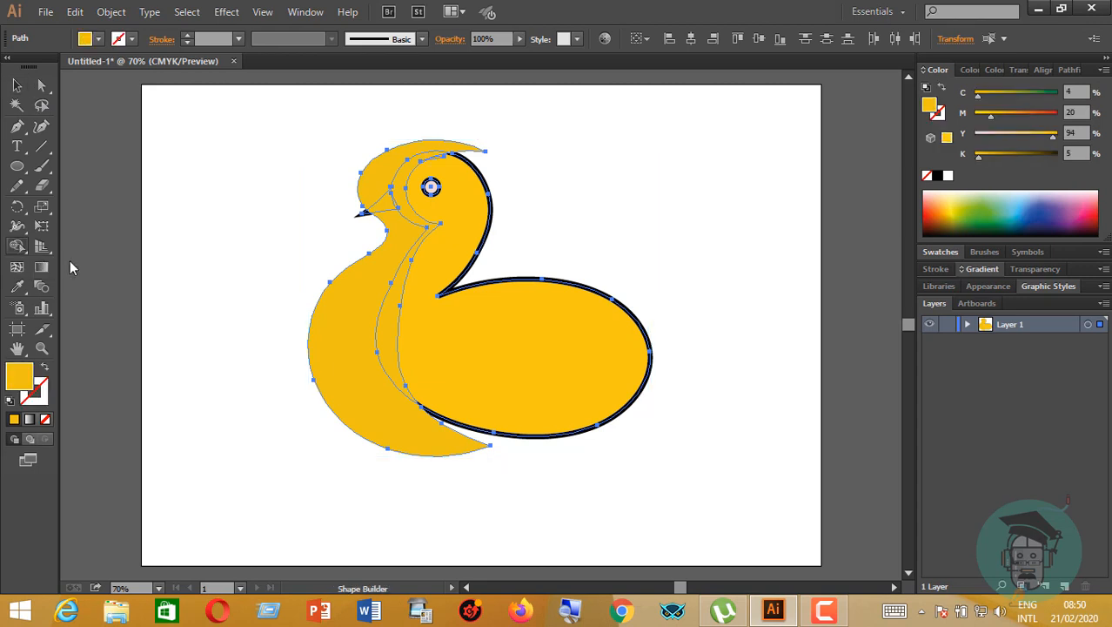
alt+click(378, 404)
alt+click(374, 190)
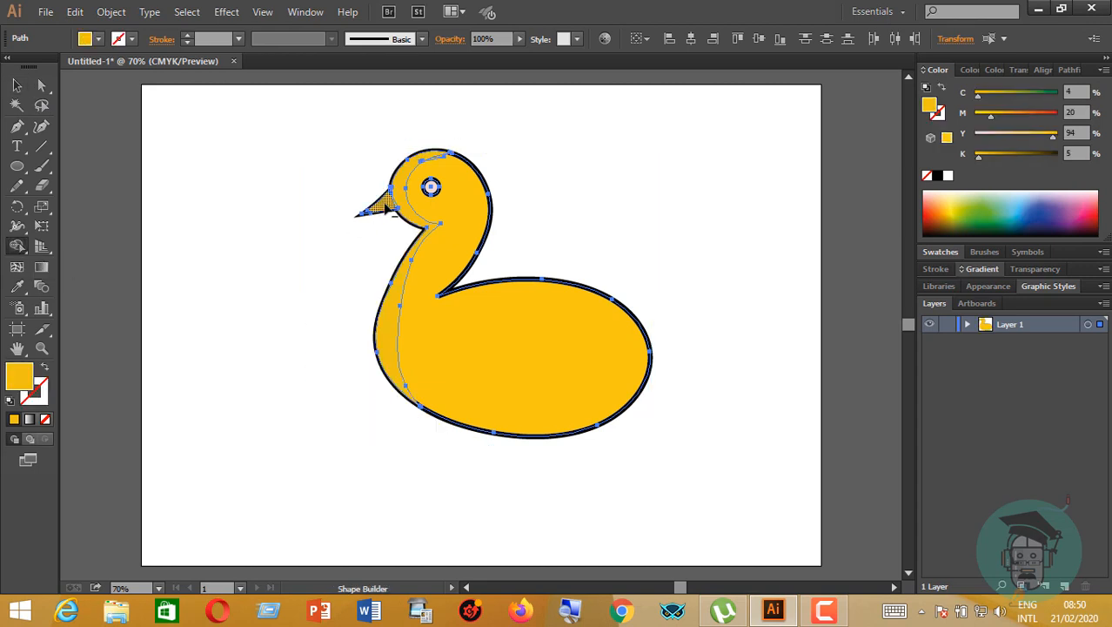
- Try to remove the beak area with the Shape Builder and pull the shading piece aside, undoing both changes
alt+click(385, 207)
key(ctrl+z)
click(16, 85)
click(149, 130)
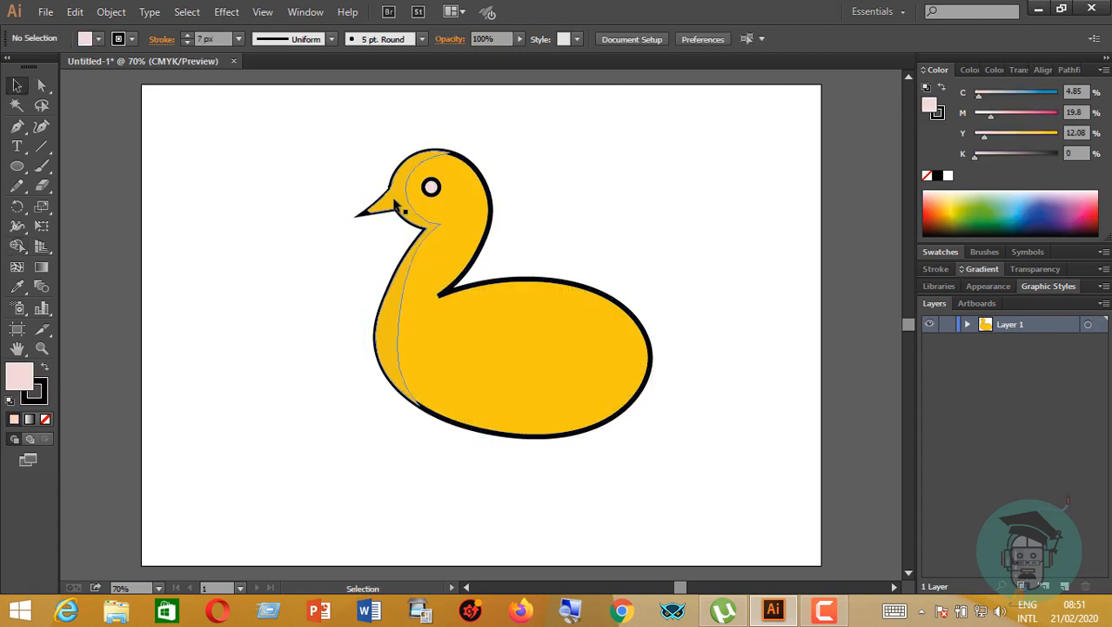
drag(395, 200, 696, 164)
key(ctrl+z)
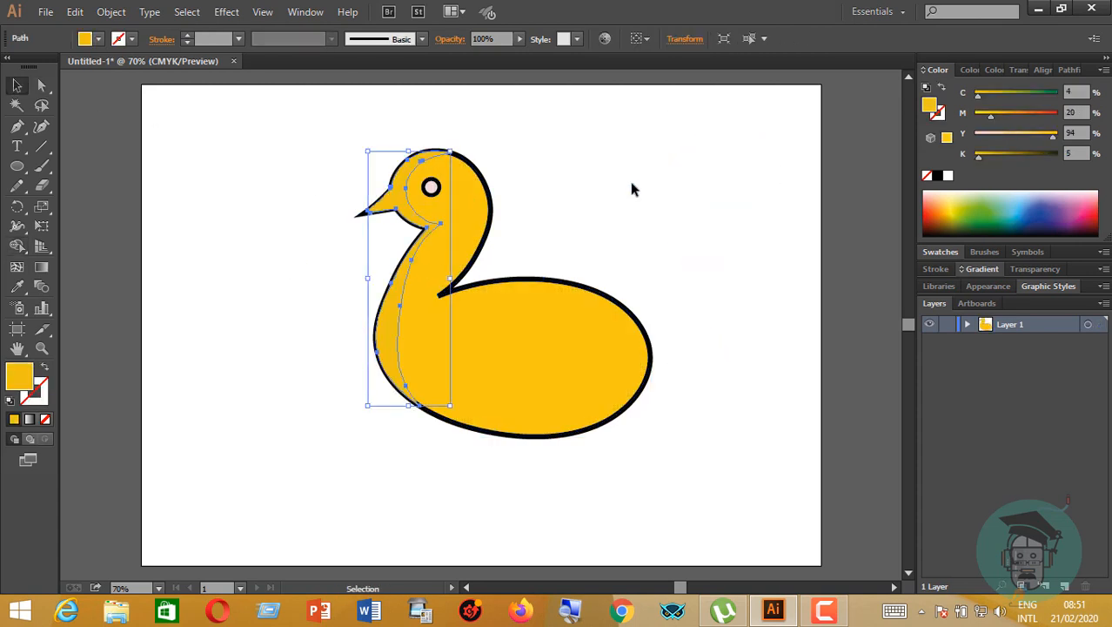
- Move the shading shape's upper tip onto the head outline and even out its inner curve with the Curvature tool
click(633, 189)
drag(378, 157, 618, 431)
key(a)
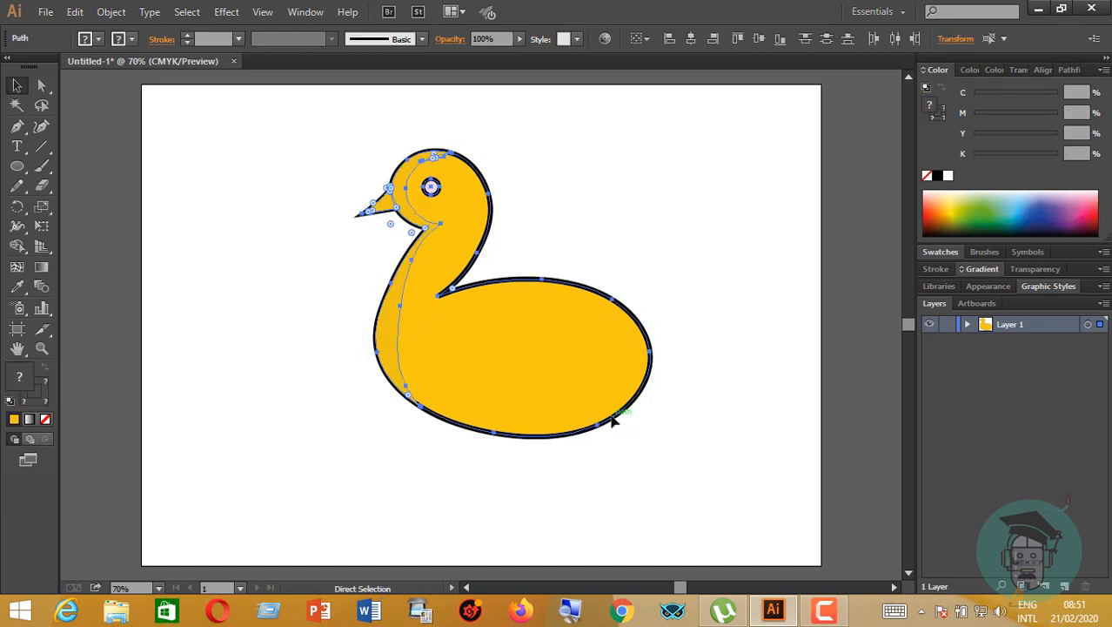
click(710, 256)
click(419, 163)
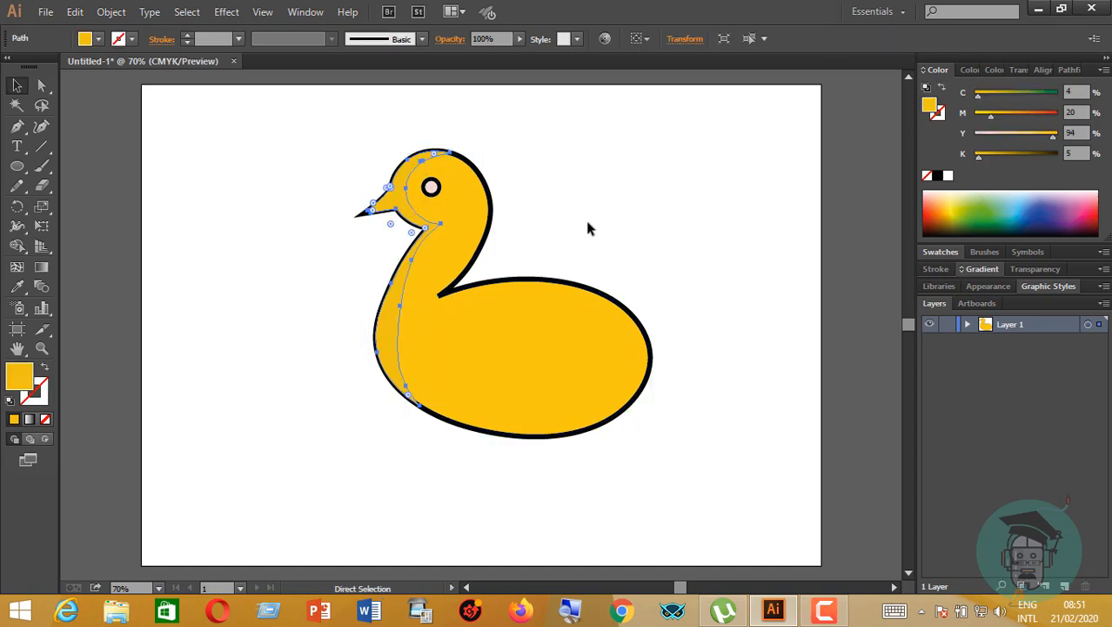
key(ctrl+plus)
key(ctrl+plus)
scroll(503, 255, up, 3)
click(41, 127)
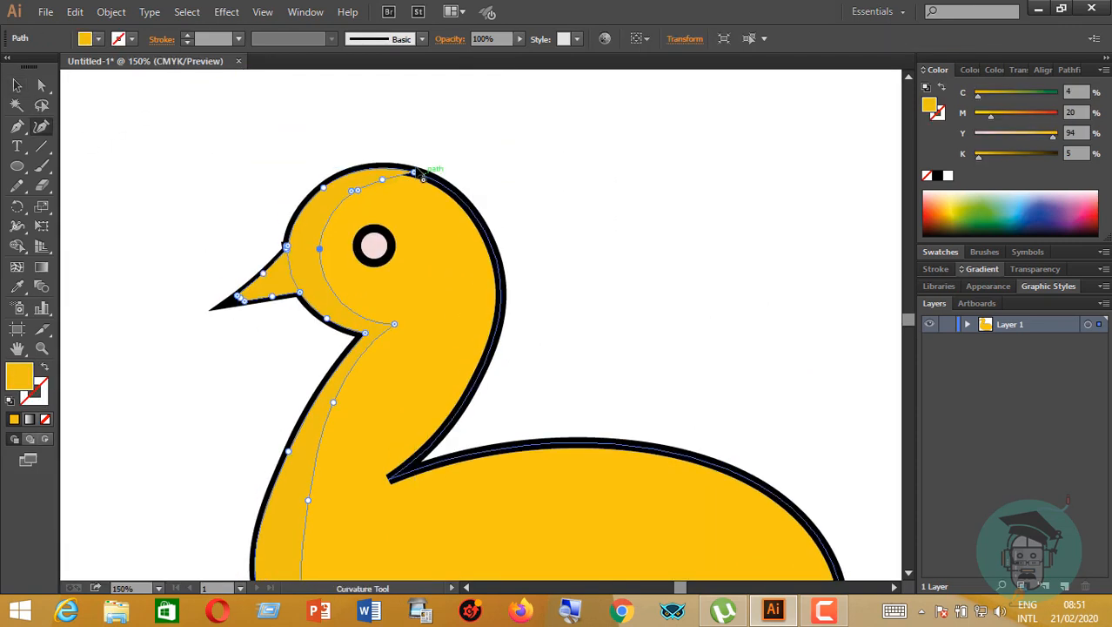
drag(415, 172, 339, 201)
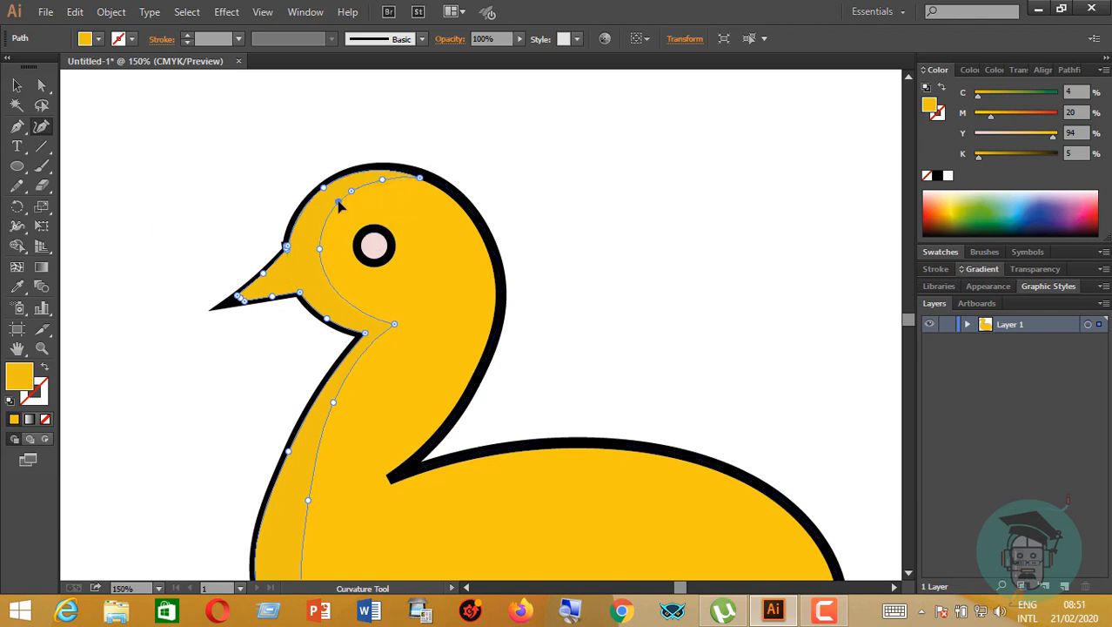
- Delete the shading shape's anchor points that extend over the beak
drag(17, 127, 76, 162)
click(248, 301)
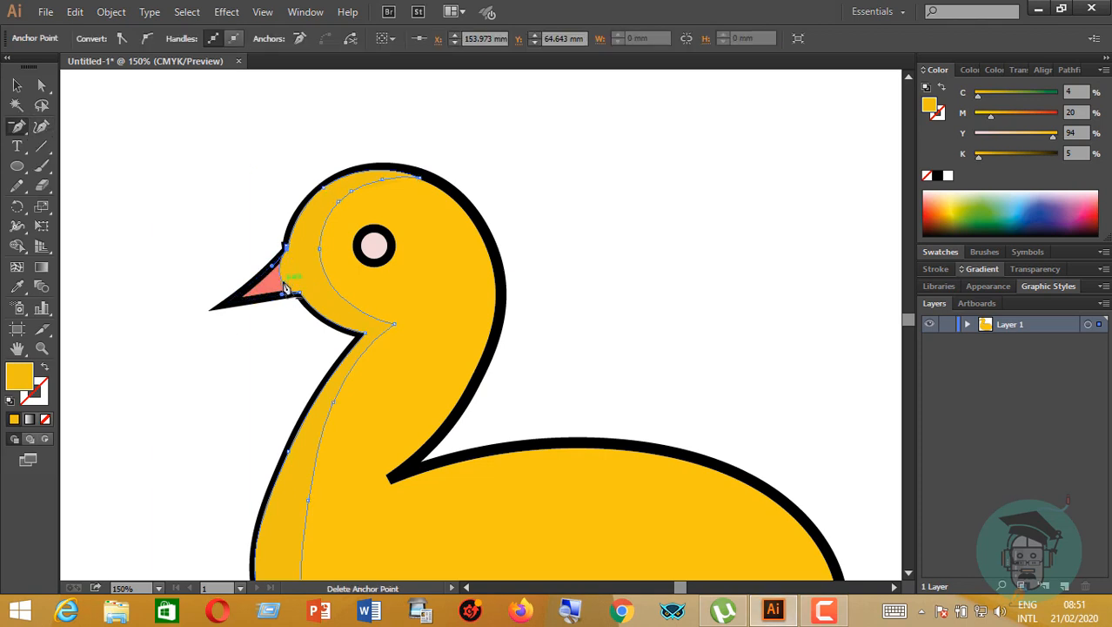
key(v)
click(598, 277)
scroll(605, 289, down, 1)
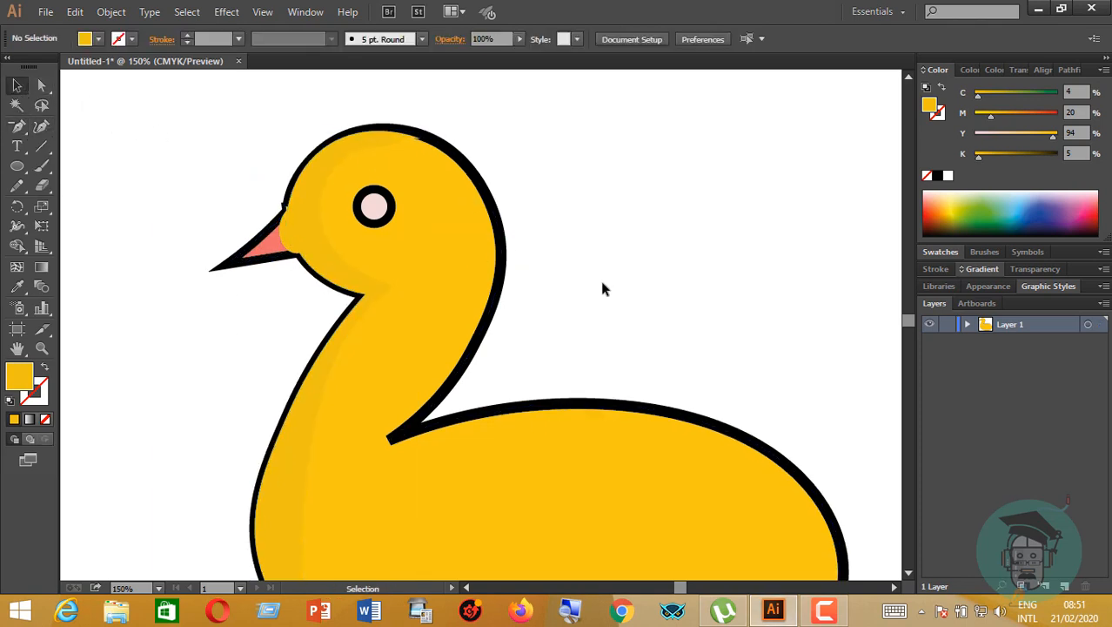
- Adjust the shading's anchor point at the beak's lower corner and delete the surplus point at its upper corner
click(300, 259)
click(41, 126)
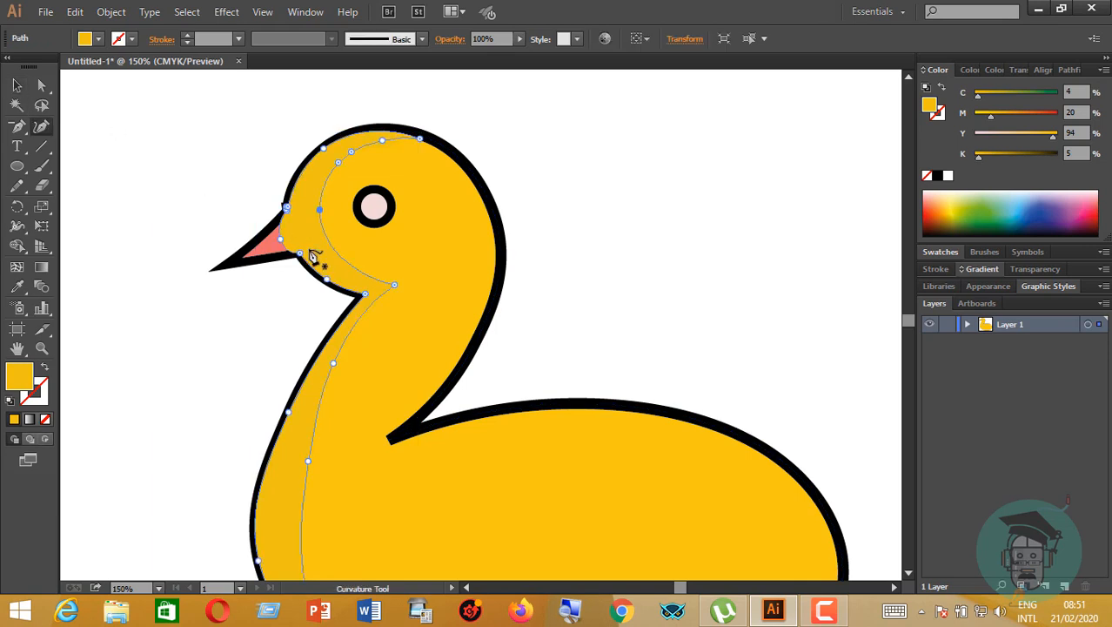
click(299, 251)
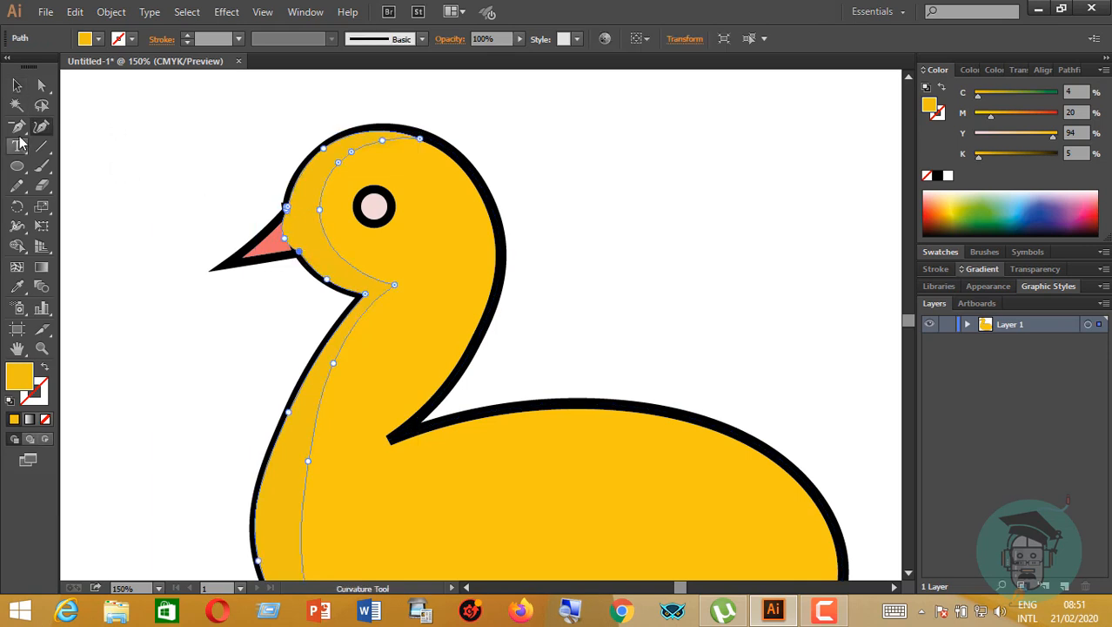
mouse_move(17, 127)
mouse_down()
mouse_move(54, 165)
mouse_move(19, 186)
mouse_move(78, 205)
mouse_up()
click(286, 208)
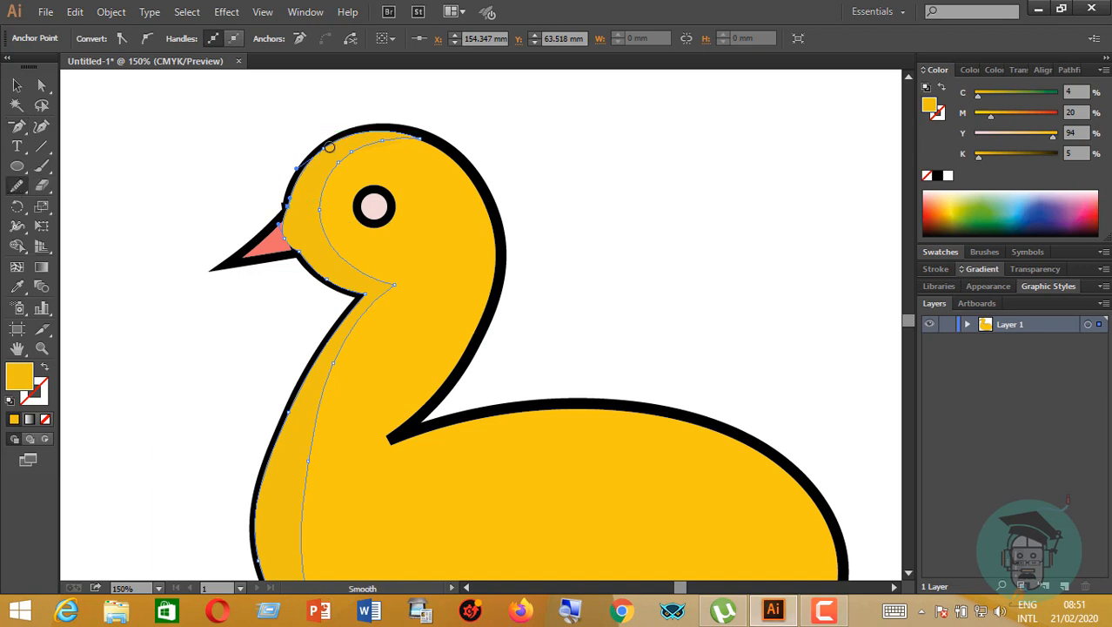
- Smooth the shading shape's edge along the forehead, the crown and the chin with the Smooth tool
drag(291, 206, 291, 237)
drag(425, 146, 433, 157)
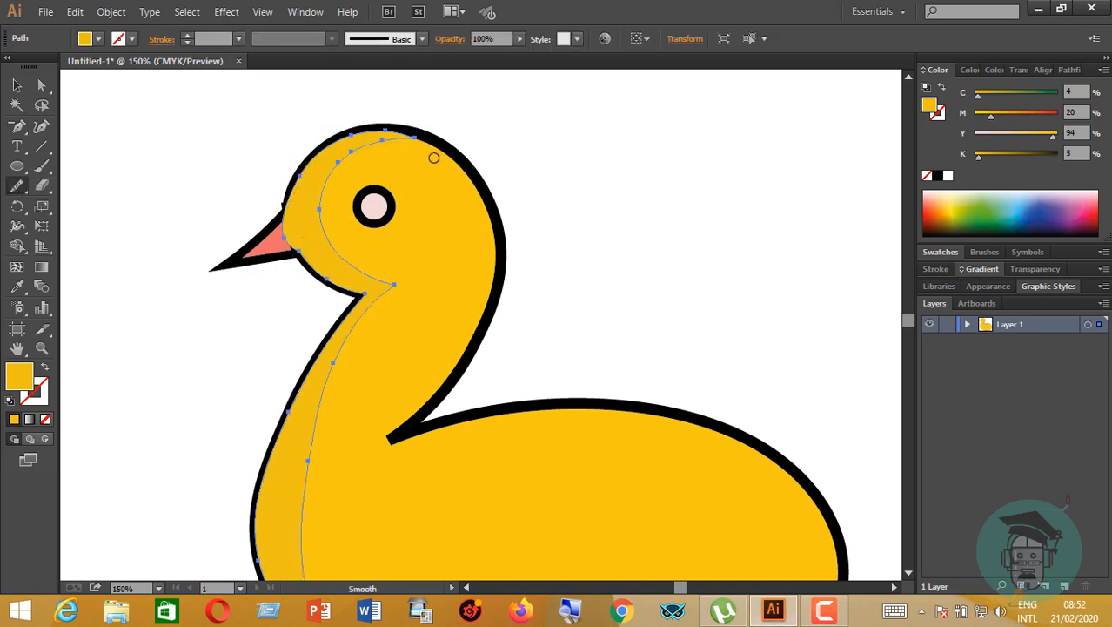
mouse_move(299, 251)
mouse_down()
mouse_move(353, 289)
mouse_move(402, 282)
mouse_up()
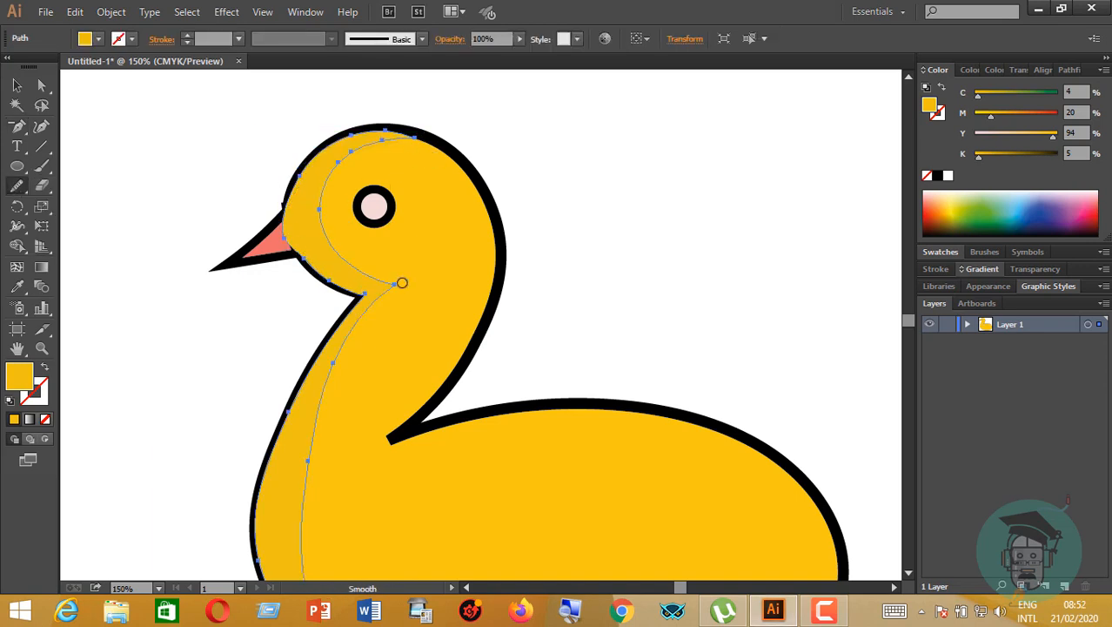
- Nudge the shading's outer points on the forehead and chin inward with the Curvature tool to fit inside the outline
click(41, 126)
drag(350, 135, 347, 139)
drag(300, 184, 301, 181)
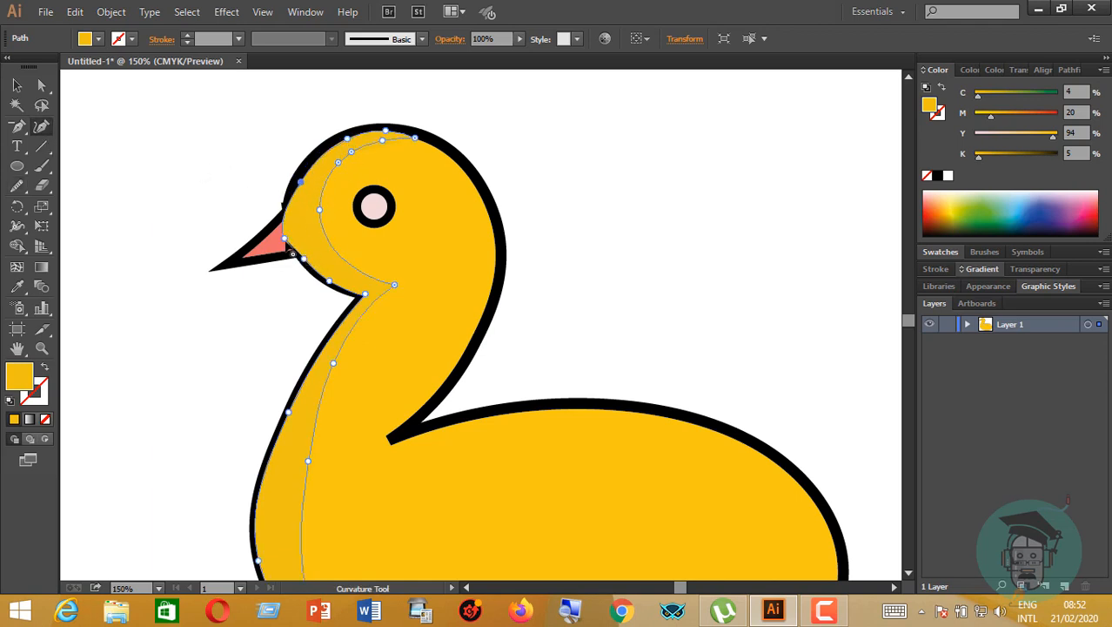
drag(304, 258, 304, 261)
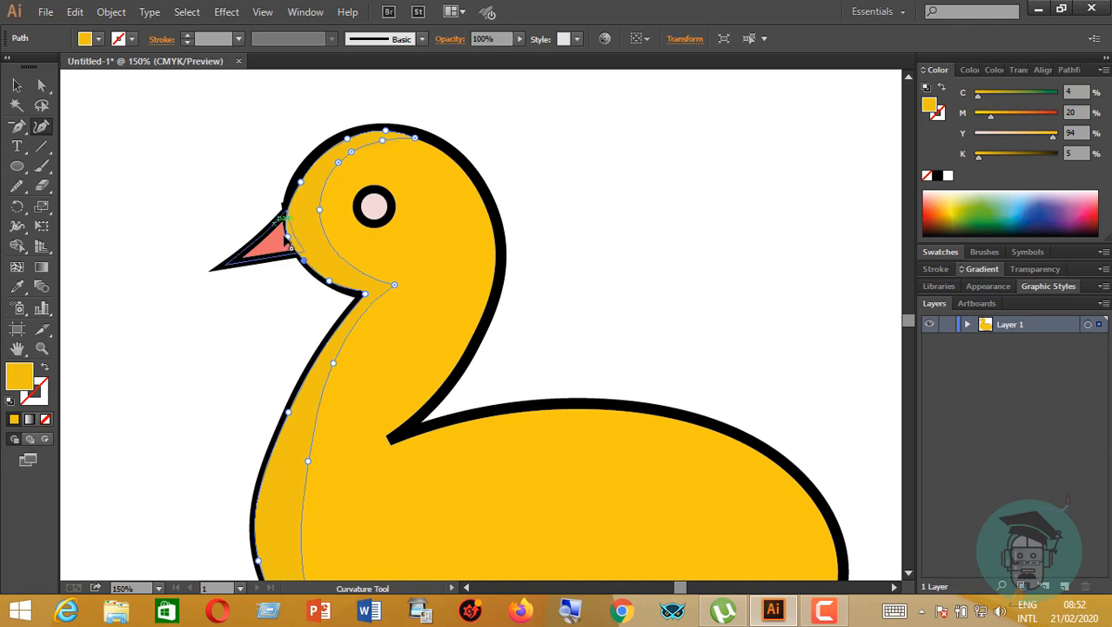
key(v)
click(146, 122)
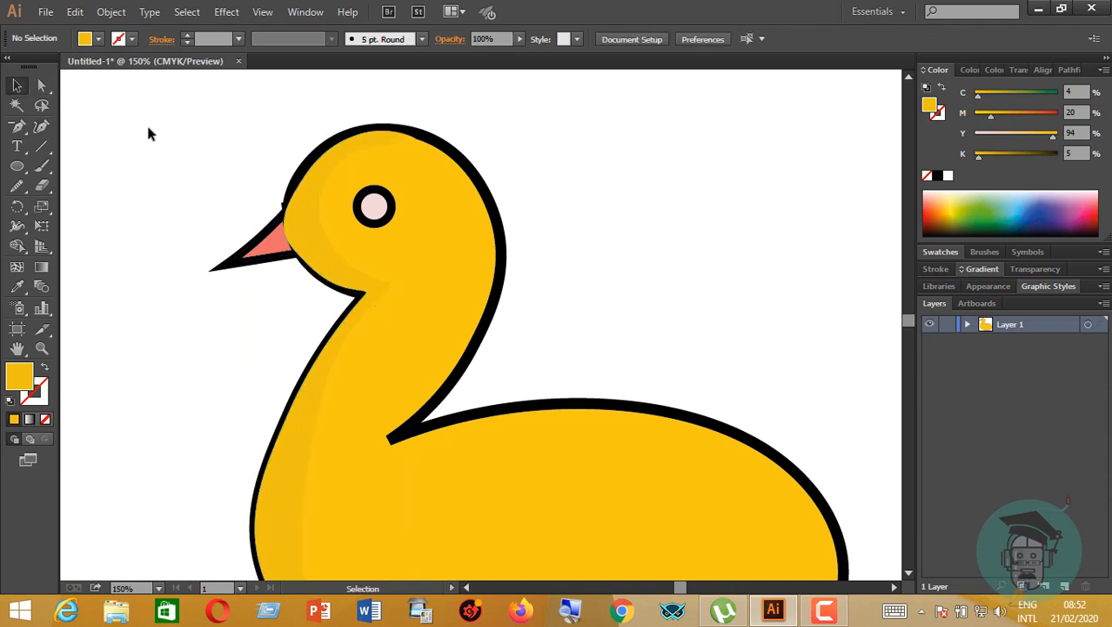
- Pull the shading shape's point beside the beak inward to uncover the black outline between beak and head
click(322, 242)
click(41, 126)
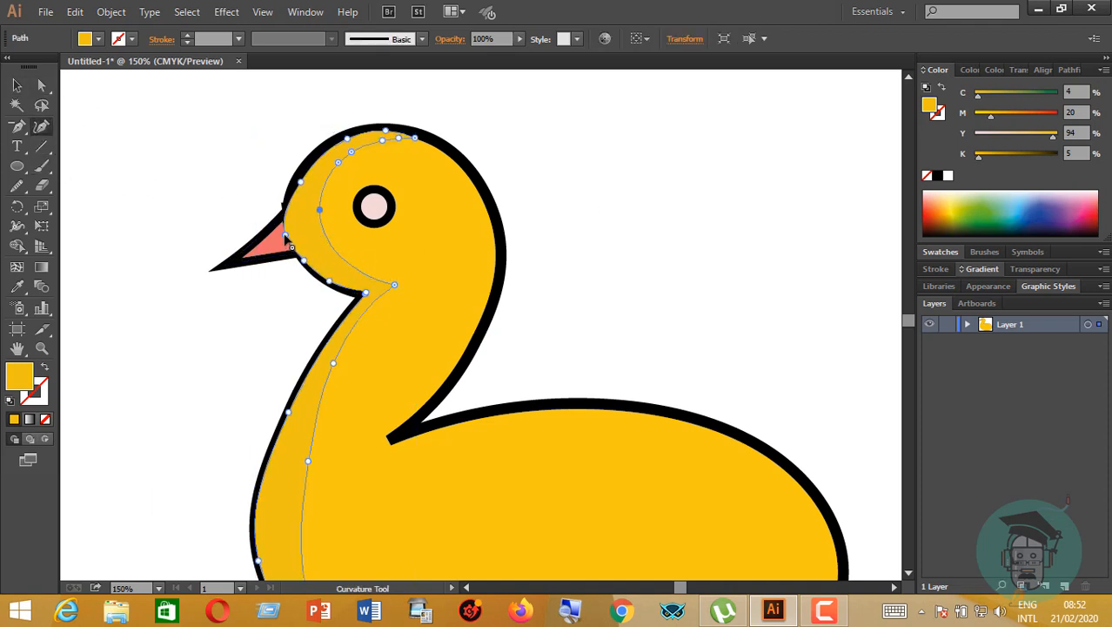
mouse_move(286, 234)
mouse_down()
mouse_move(338, 279)
mouse_move(296, 228)
mouse_up()
key(v)
click(81, 102)
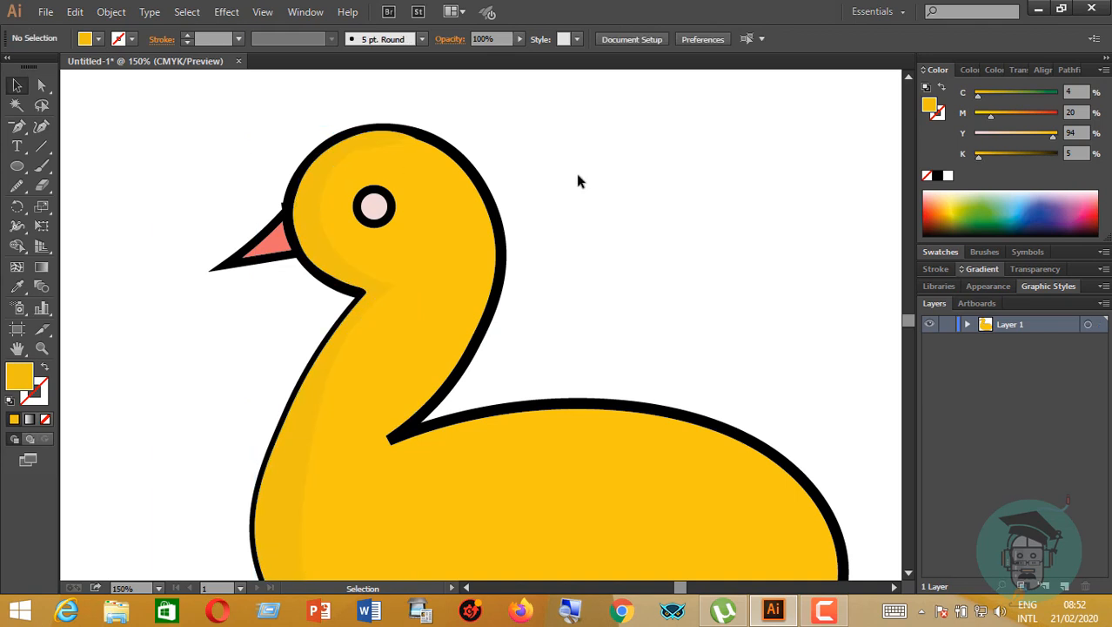
- Extend the shading shape's lower tip slightly further along the belly outline with the Curvature tool
scroll(622, 206, down, 3)
click(289, 353)
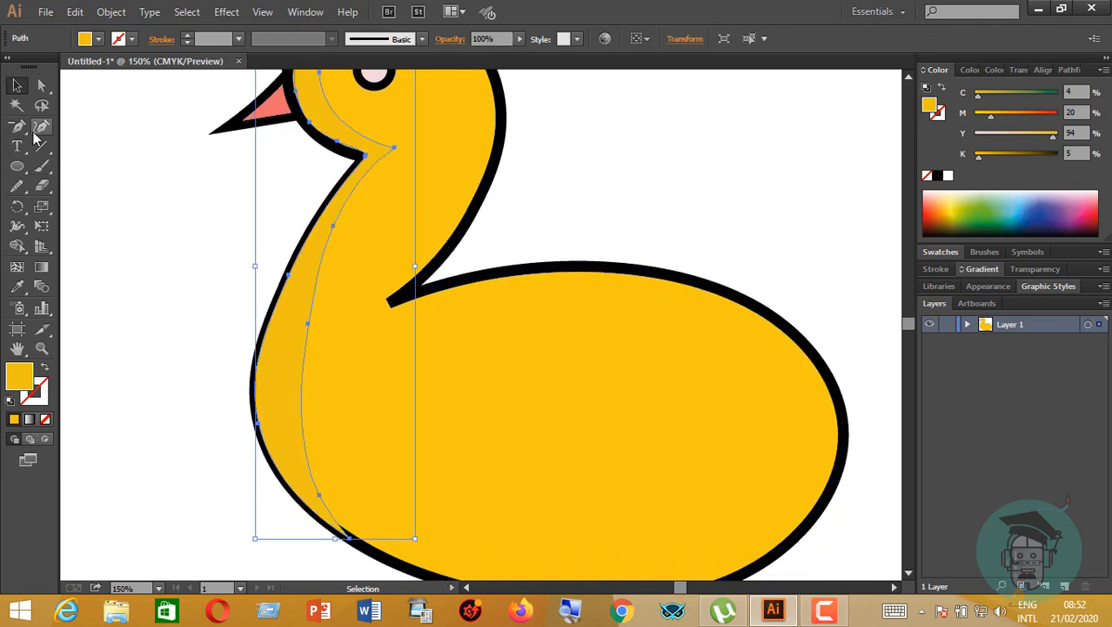
key(shift+asciitilde)
drag(361, 537, 367, 543)
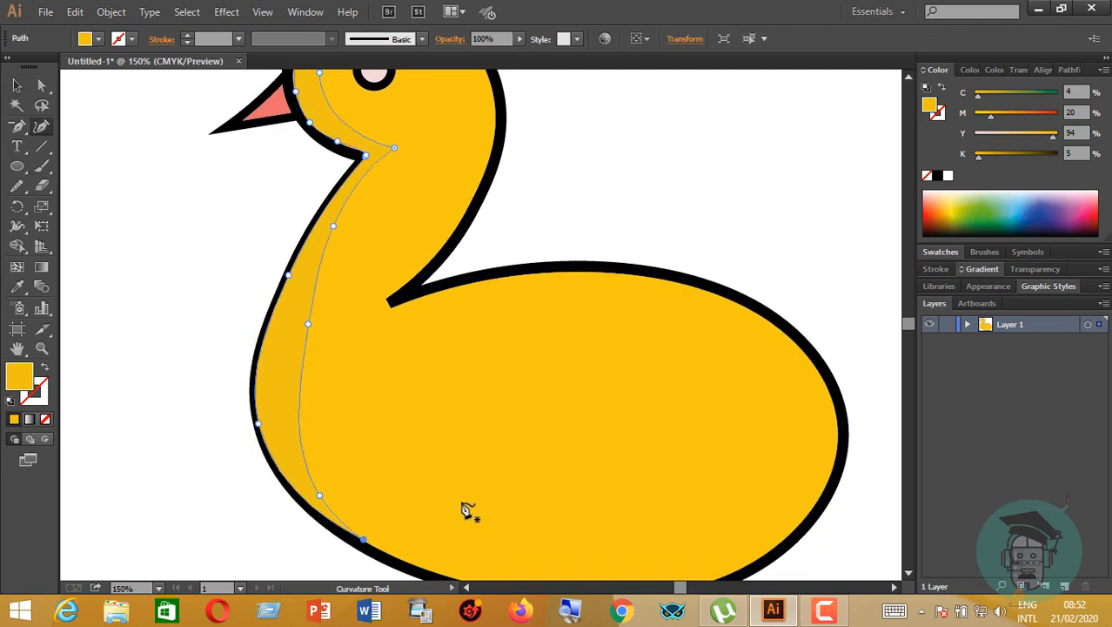
- Pull the shading's outer points on neck and chest inside the outline and narrow it by shifting its inner edge outward
drag(258, 413, 260, 412)
drag(288, 275, 291, 279)
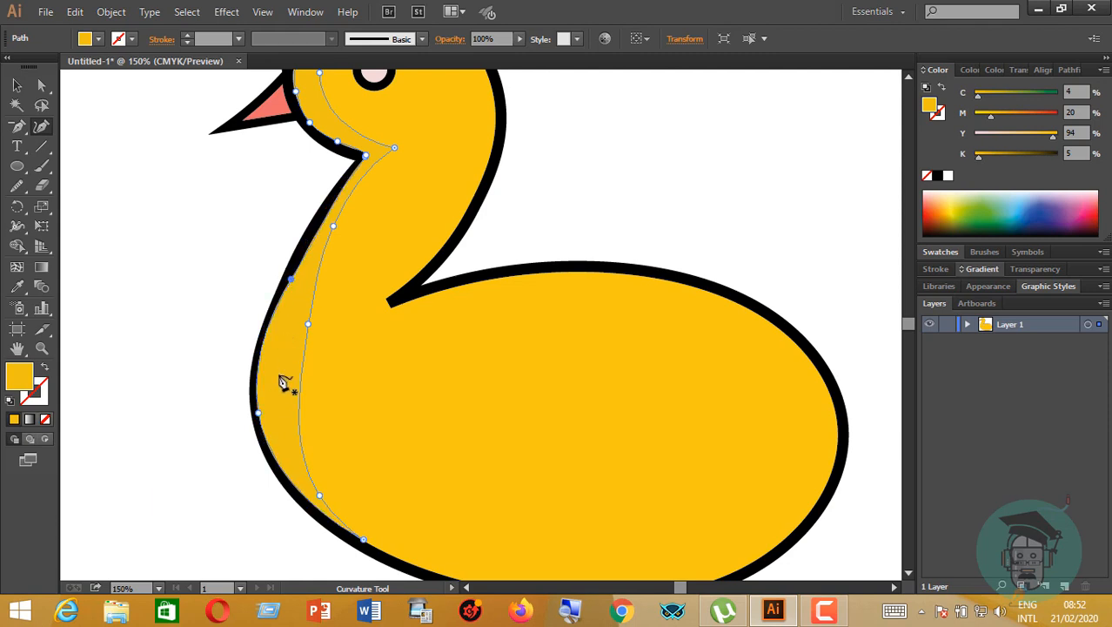
drag(259, 411, 260, 405)
click(289, 353)
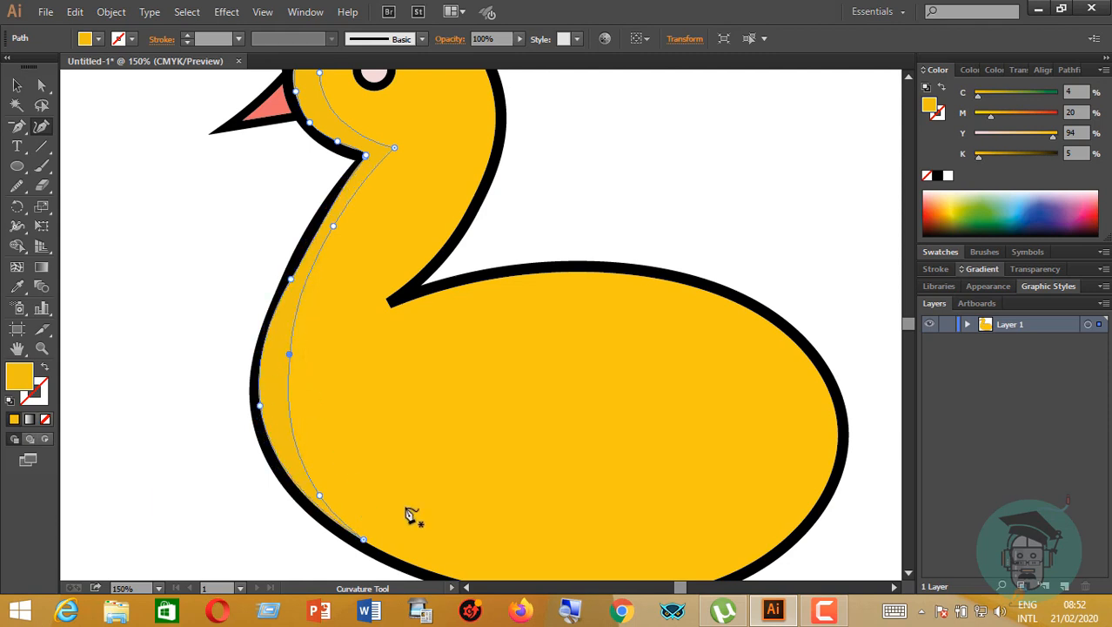
click(17, 85)
click(200, 170)
- Convert the body's anchor point where the neck meets the back into a sharp corner with the Anchor Point tool
scroll(544, 288, up, 3)
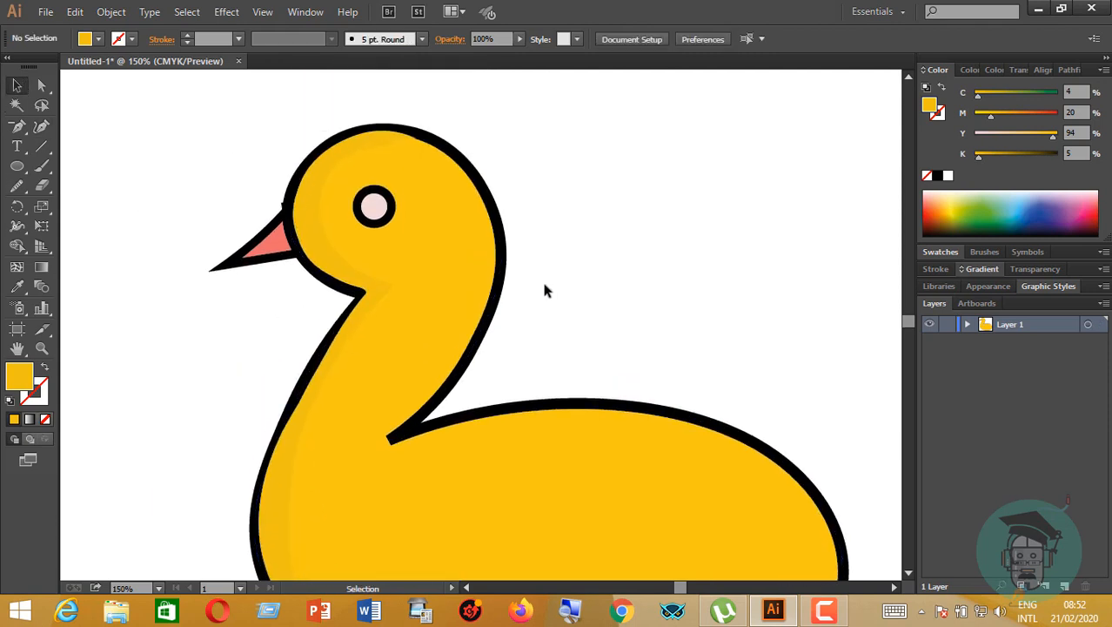
scroll(544, 288, down, 4)
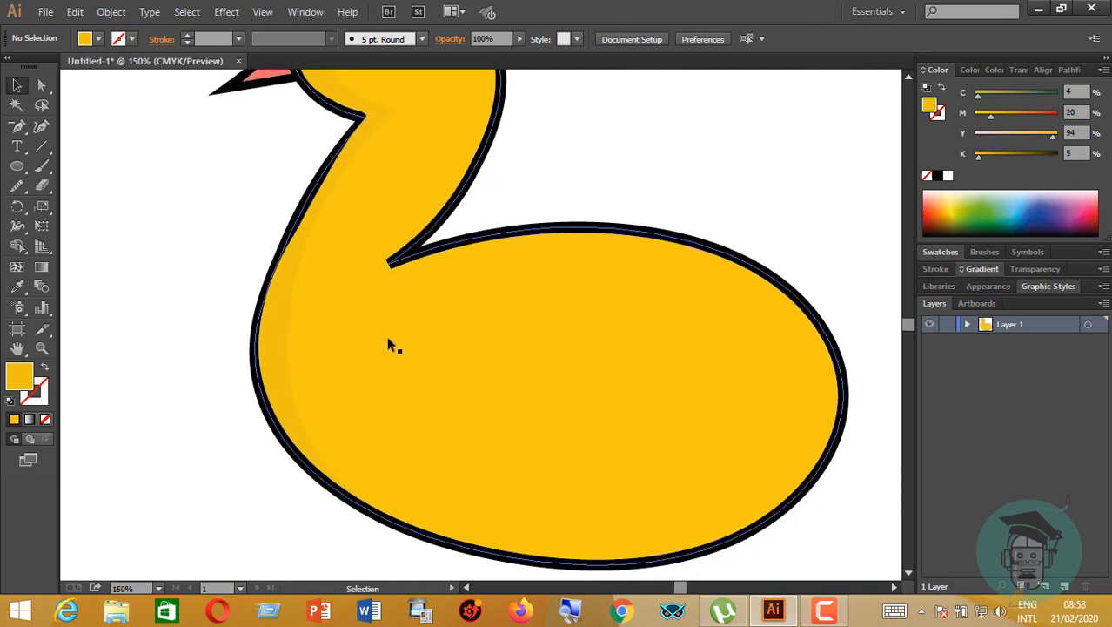
scroll(401, 365, up, 3)
click(417, 379)
scroll(487, 342, down, 3)
scroll(486, 346, up, 3)
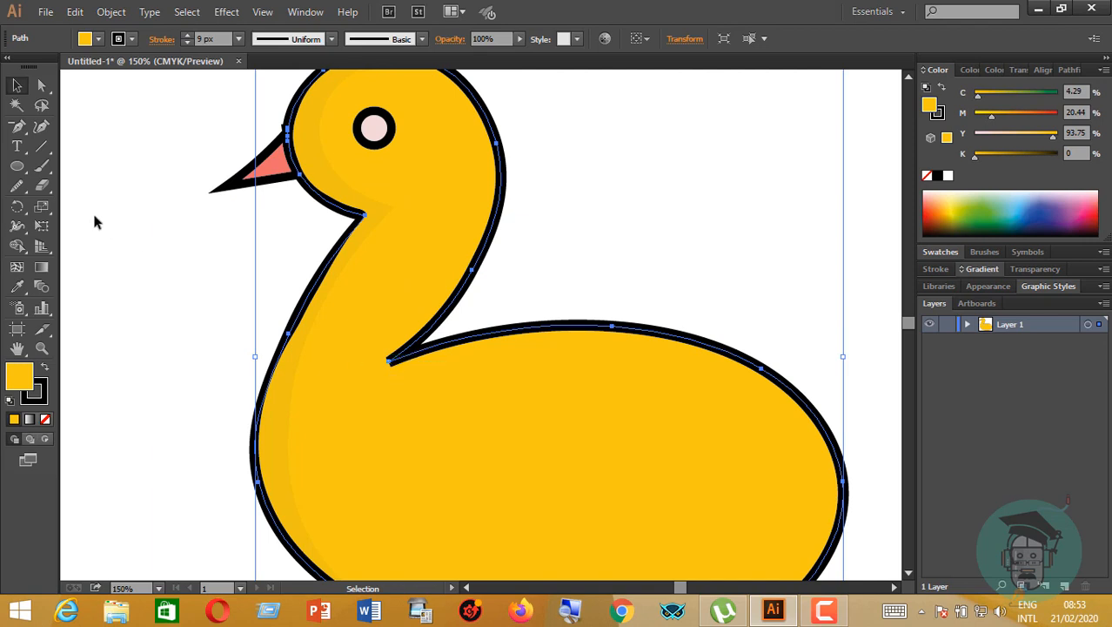
drag(17, 126, 62, 191)
click(389, 365)
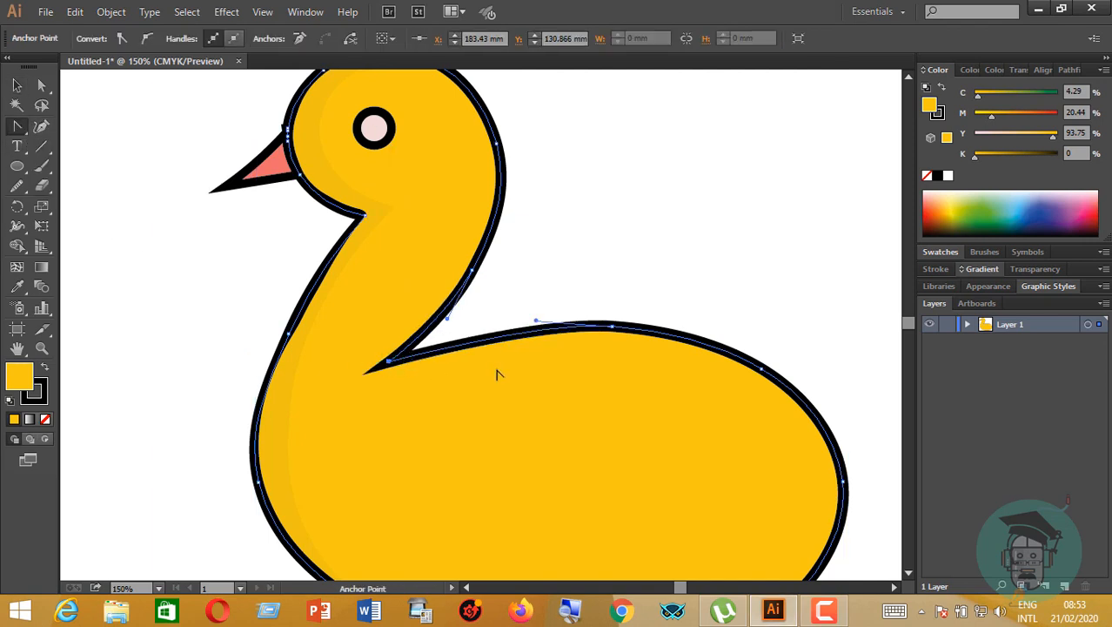
scroll(493, 364, up, 2)
click(148, 39)
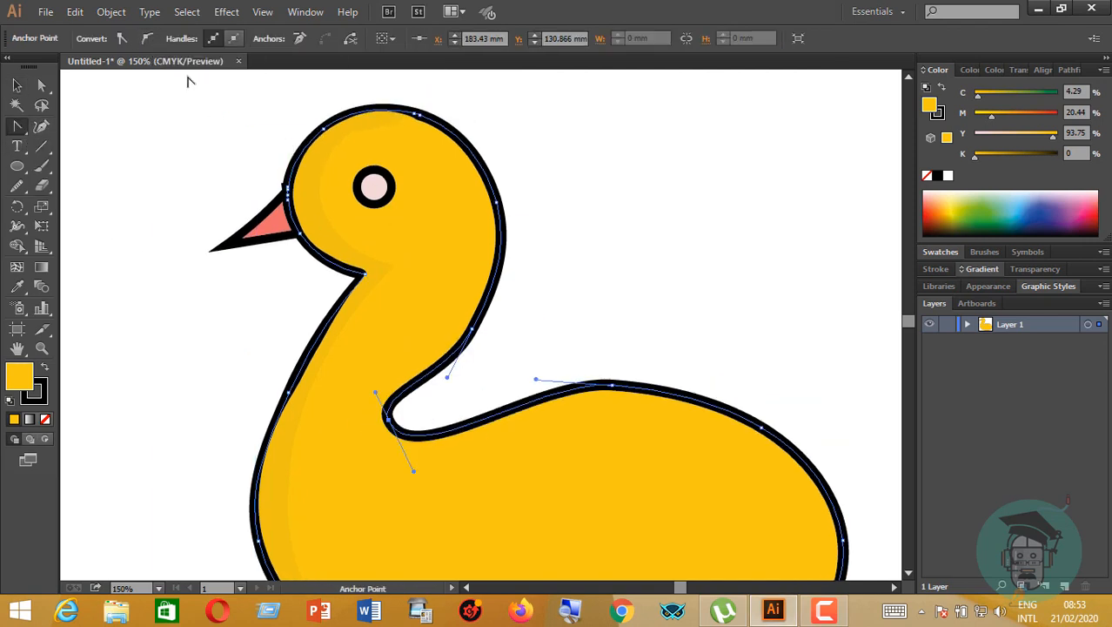
key(ctrl+z)
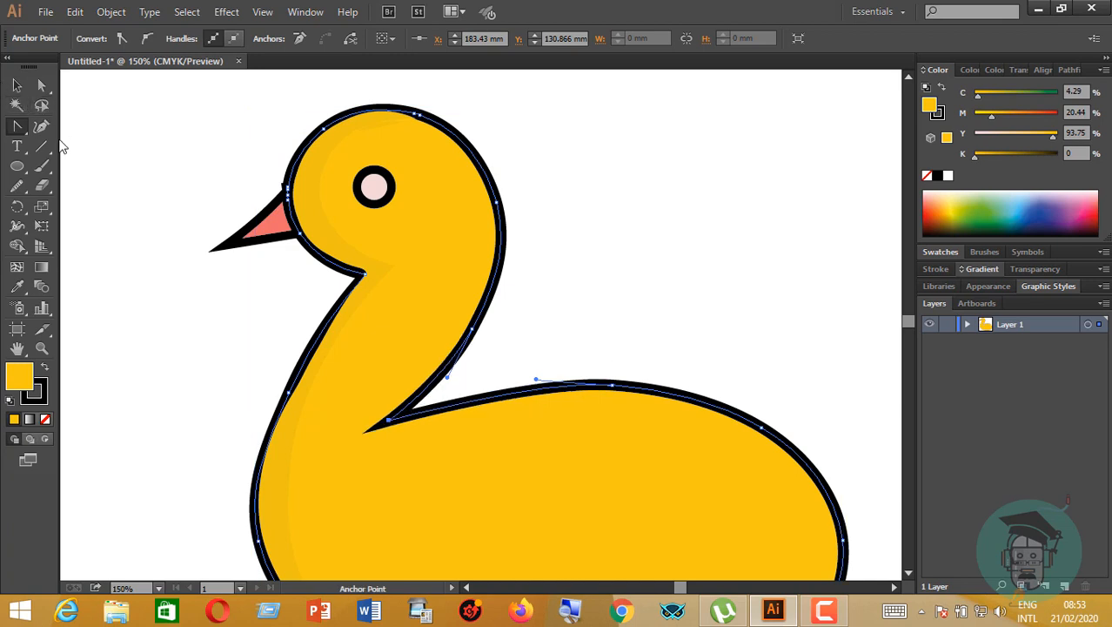
- Round the body's sharp corner where the neck meets the back to a radius of 1.39 mm
key(a)
drag(404, 414, 418, 405)
scroll(562, 423, down, 3)
scroll(563, 423, up, 2)
scroll(562, 423, up, 1)
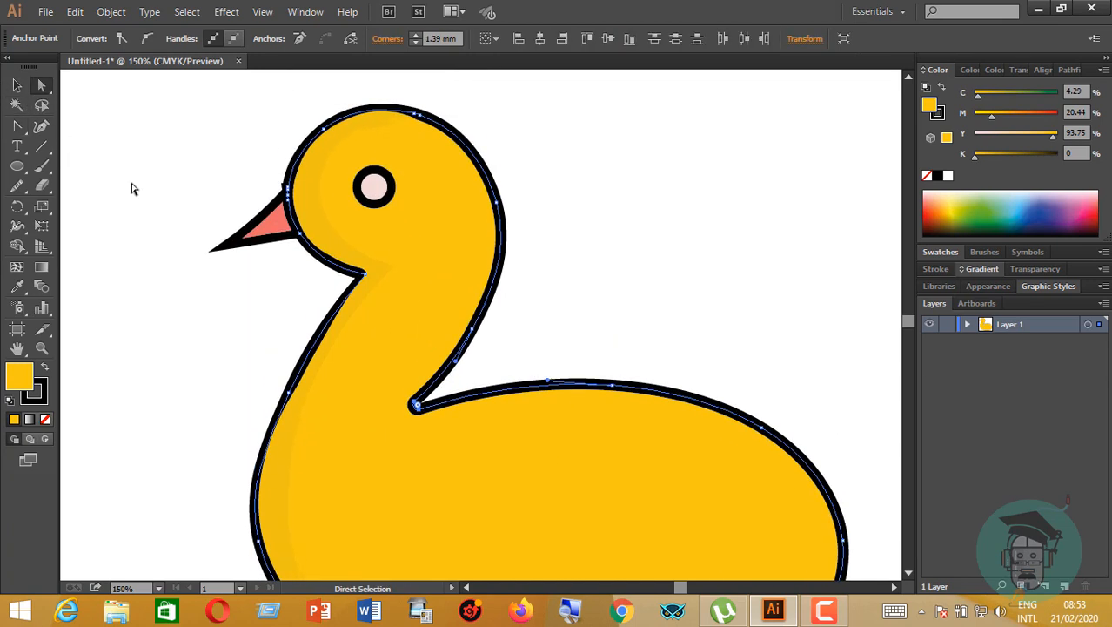
- Pull the shading shape's points along the top of the head inside the black outline with the Curvature tool
key(v)
click(373, 114)
click(390, 209)
drag(414, 111, 414, 114)
click(555, 181)
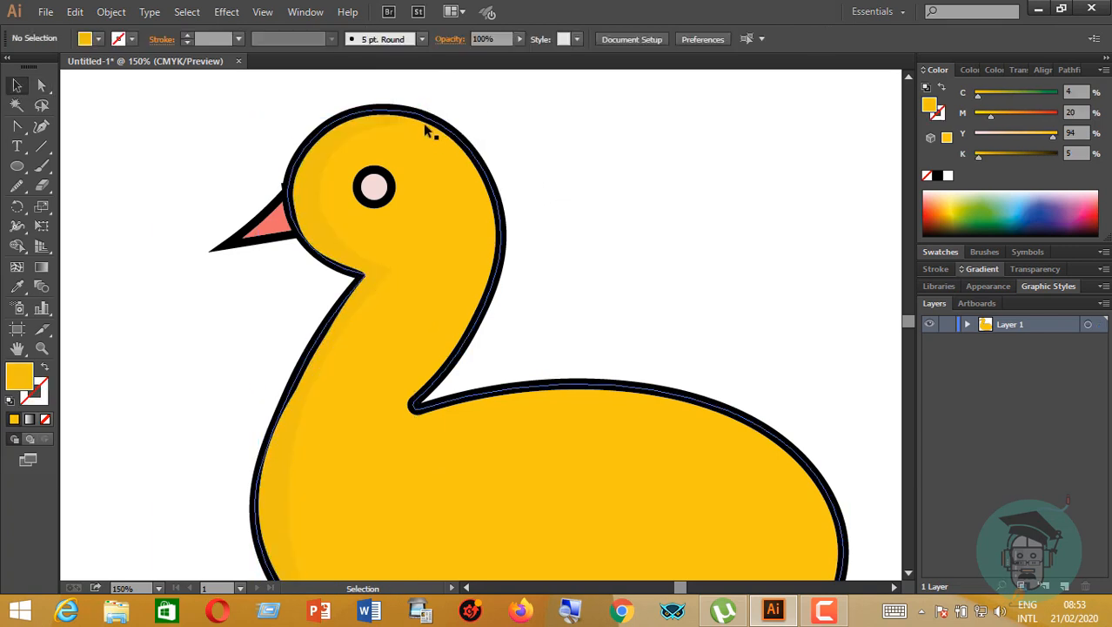
click(404, 121)
click(40, 126)
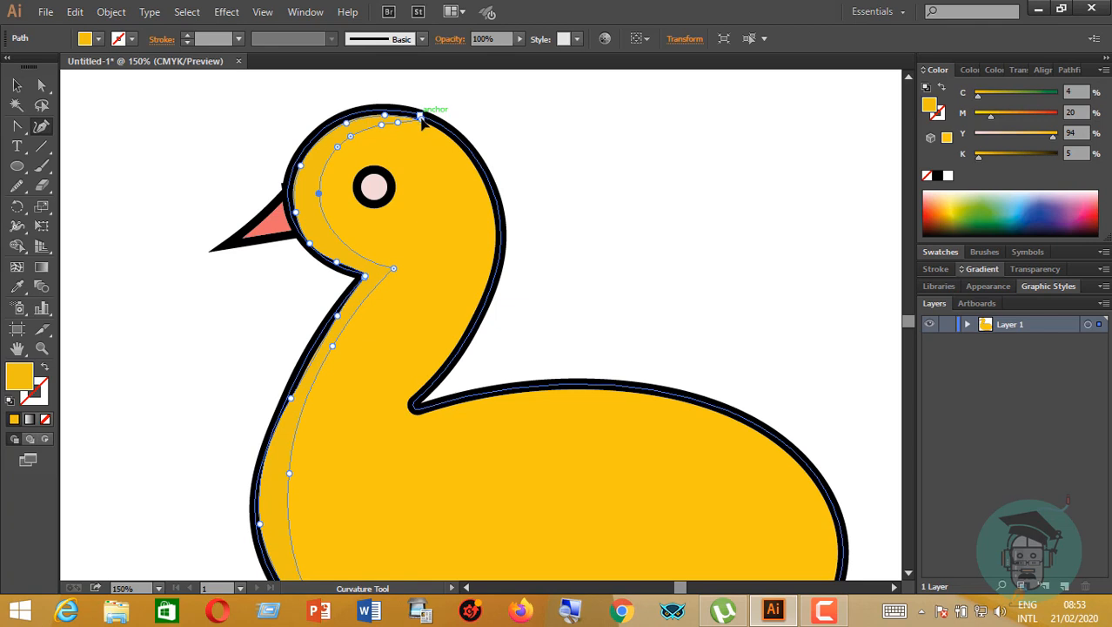
click(421, 116)
click(366, 126)
click(388, 121)
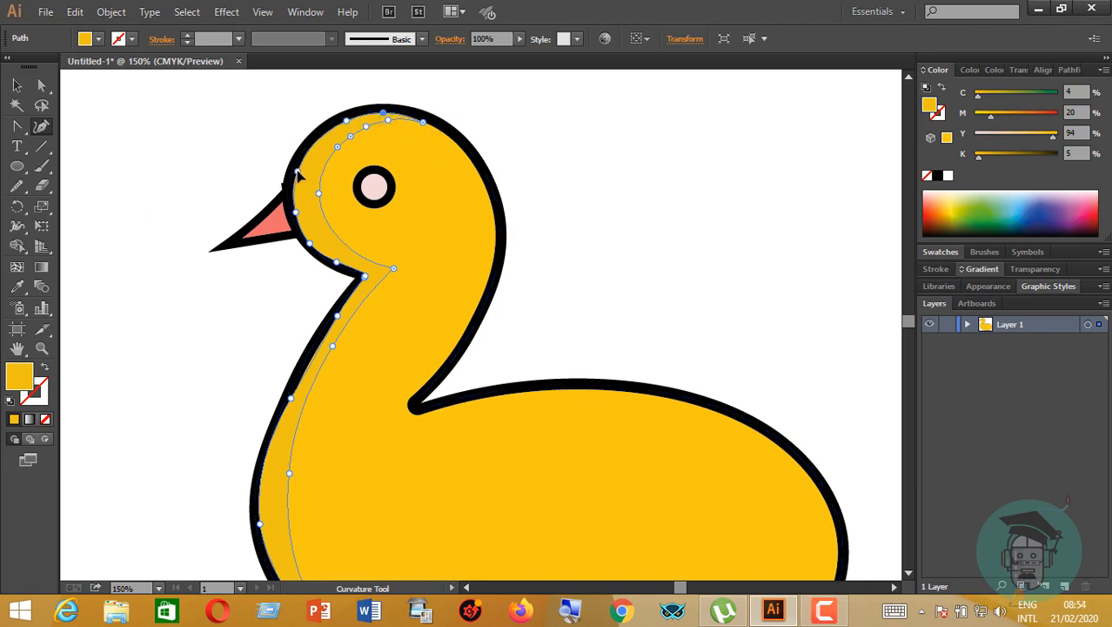
click(17, 86)
click(531, 181)
scroll(531, 181, down, 3)
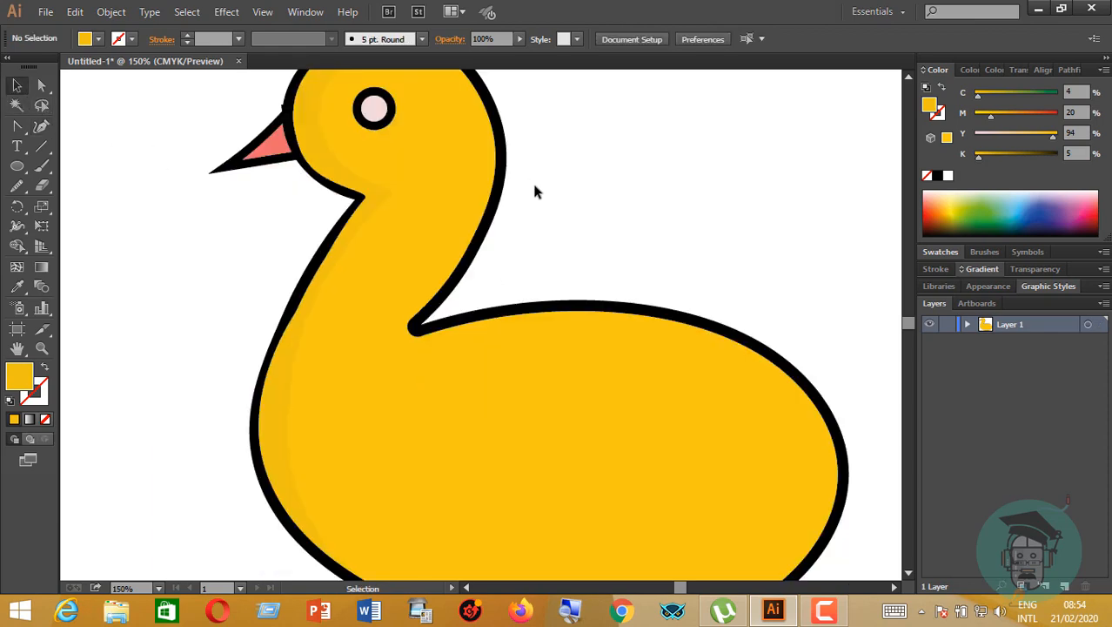
- Draw a wide ellipse on the blank area beside the duck and copy the body's fill and black outline onto it
key(ctrl+minus)
key(ctrl+minus)
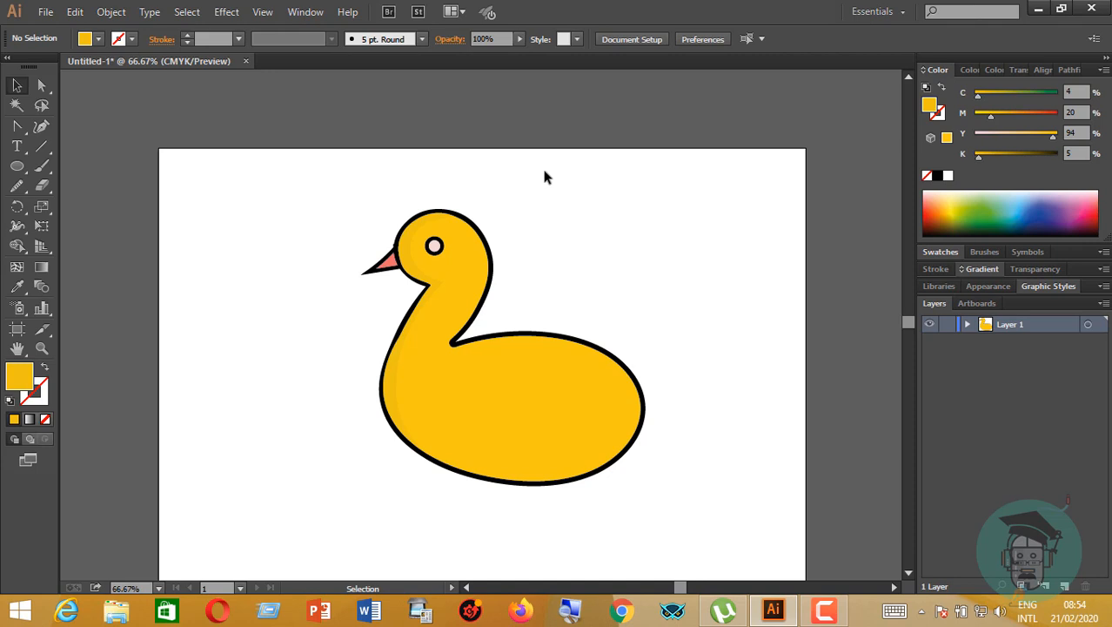
drag(16, 166, 60, 205)
drag(193, 301, 325, 372)
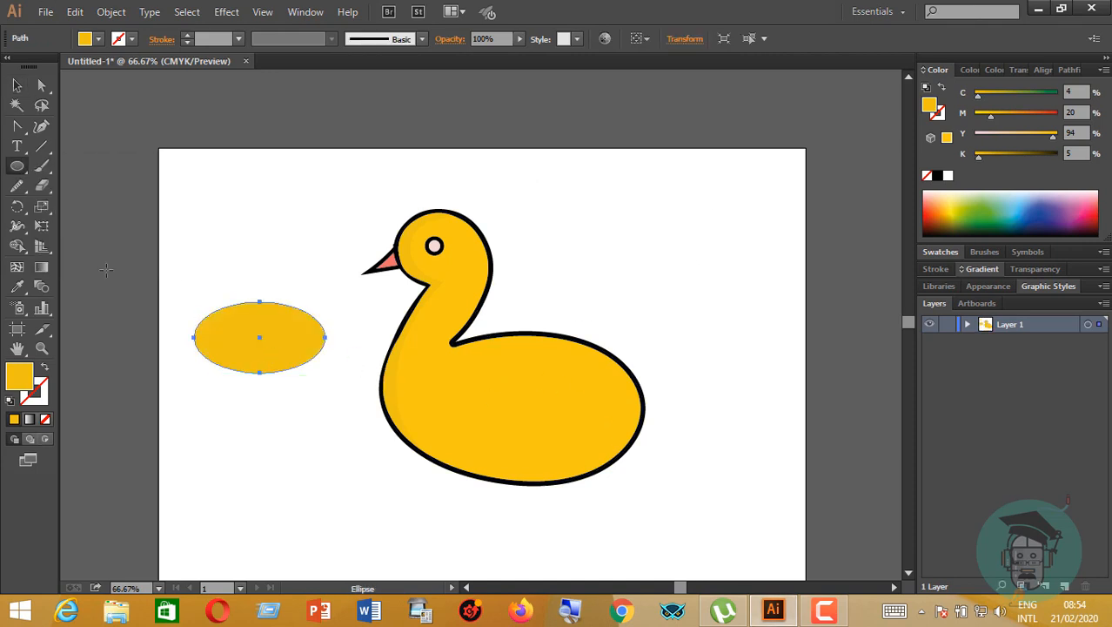
key(i)
click(477, 310)
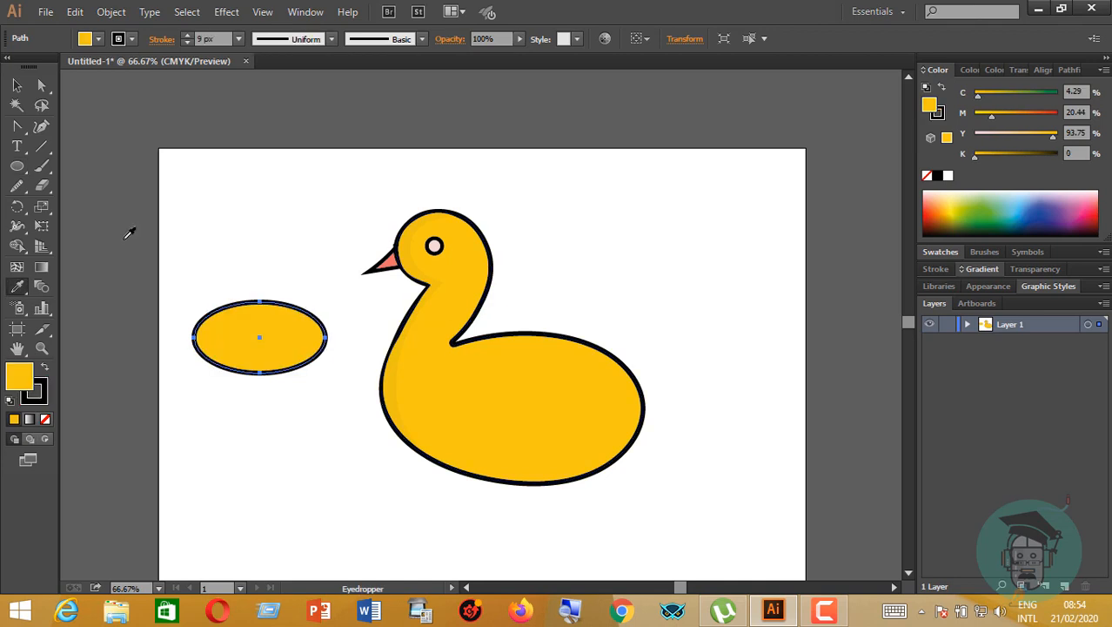
- Change the ellipse's fill to orange F75A1C
key(v)
click(243, 154)
click(266, 309)
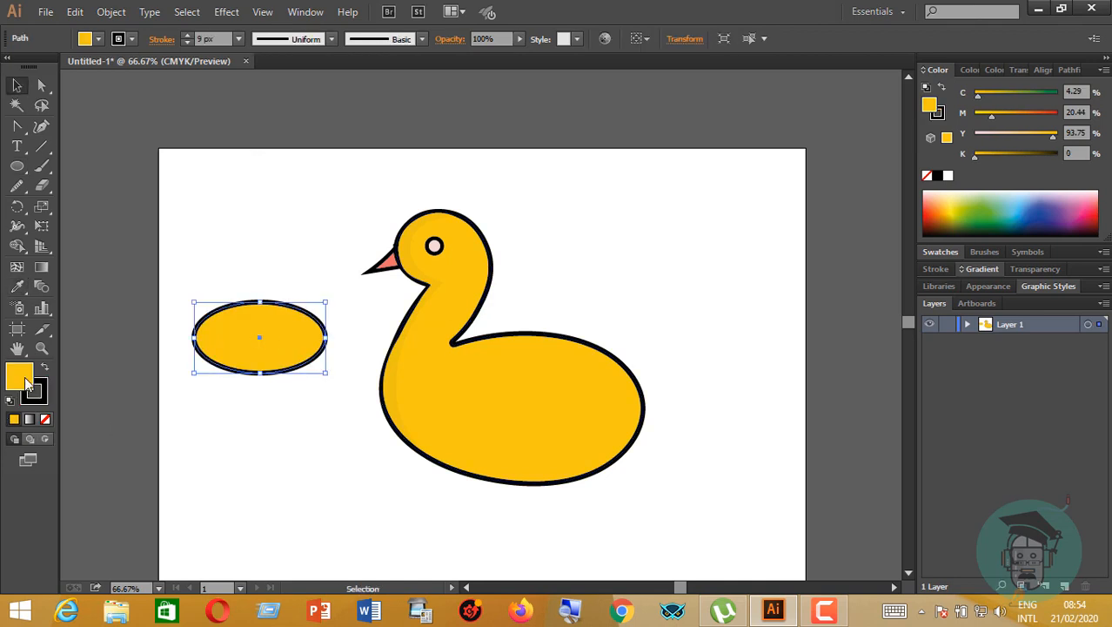
double_click(19, 376)
drag(858, 404, 856, 419)
click(794, 227)
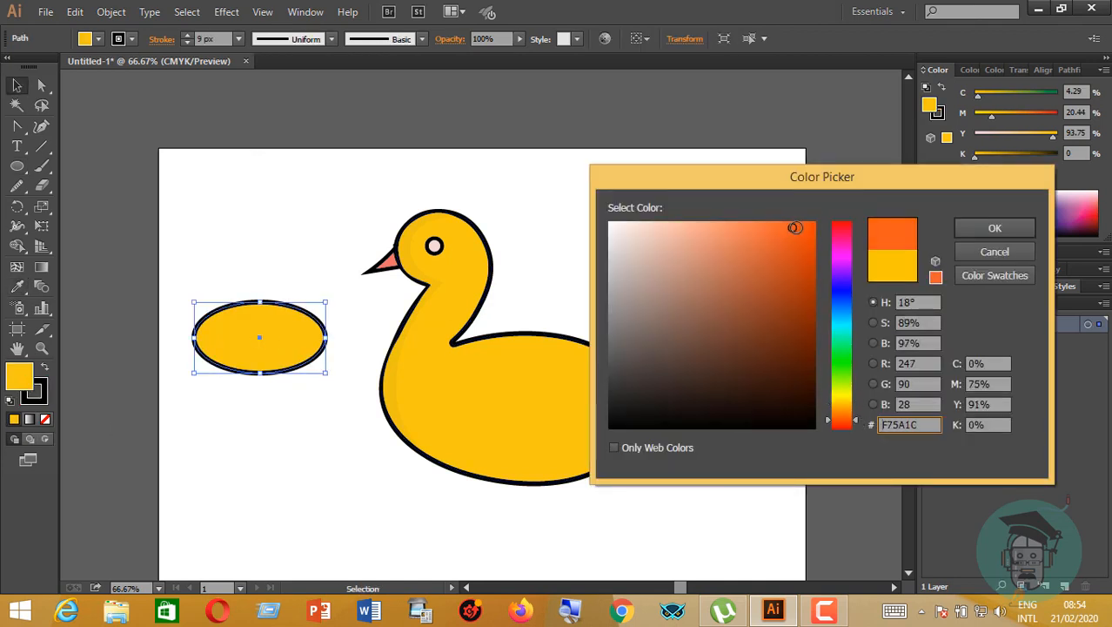
key(Return)
click(319, 300)
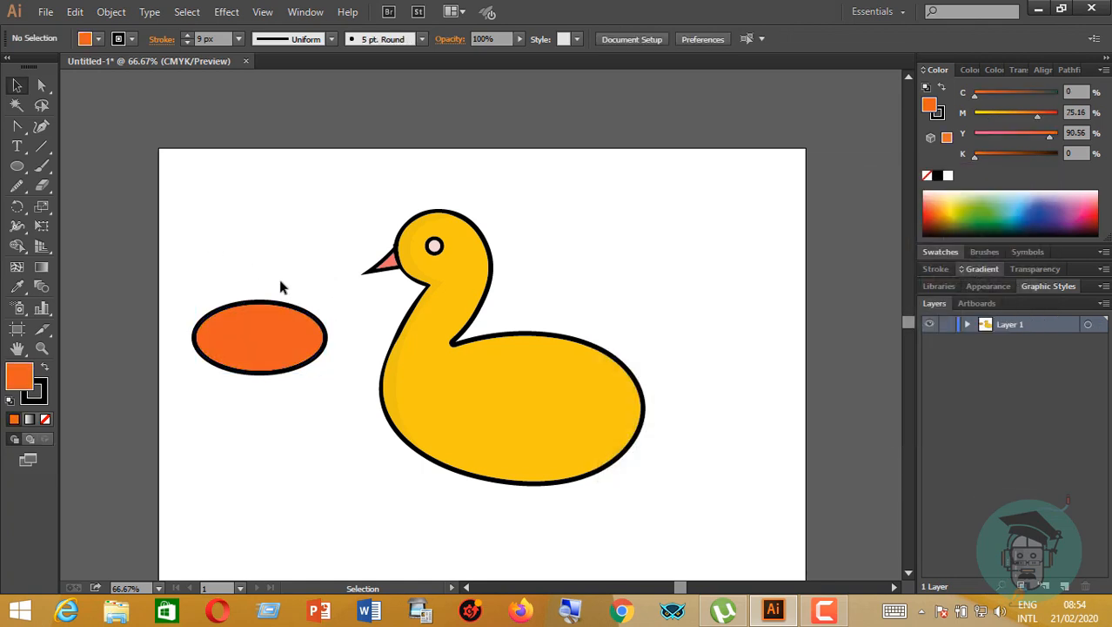
- Draw a closed freehand Pencil shape around the ellipse's left and lower part, filled with the ellipse's orange and without a stroke
drag(19, 181, 82, 186)
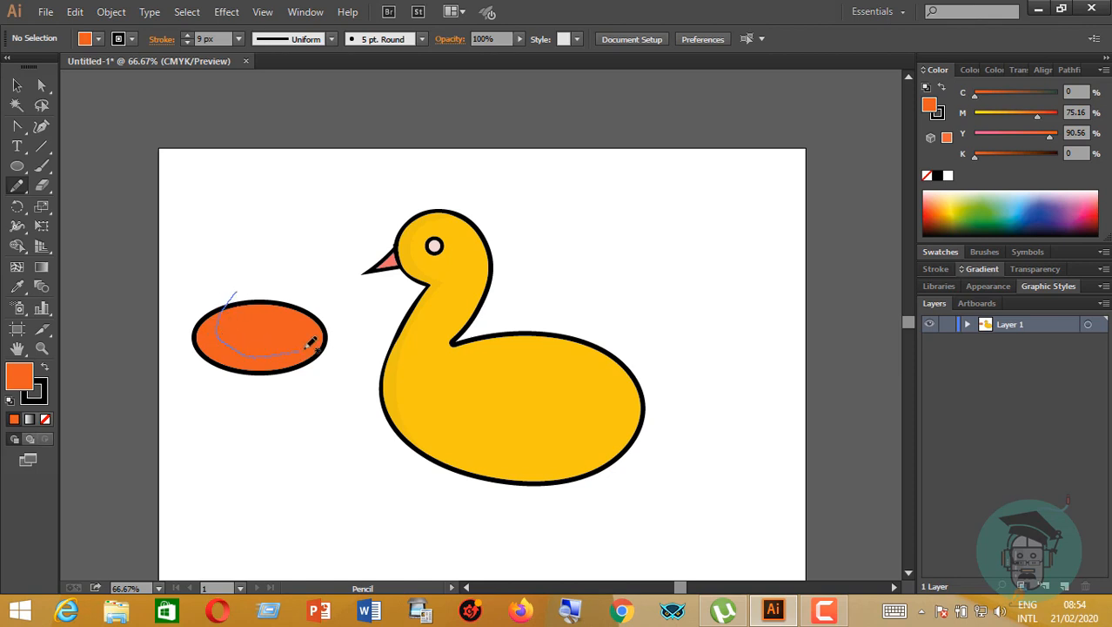
mouse_move(335, 339)
mouse_down()
mouse_move(301, 393)
mouse_move(210, 404)
mouse_move(166, 345)
mouse_move(223, 276)
mouse_move(245, 307)
mouse_up()
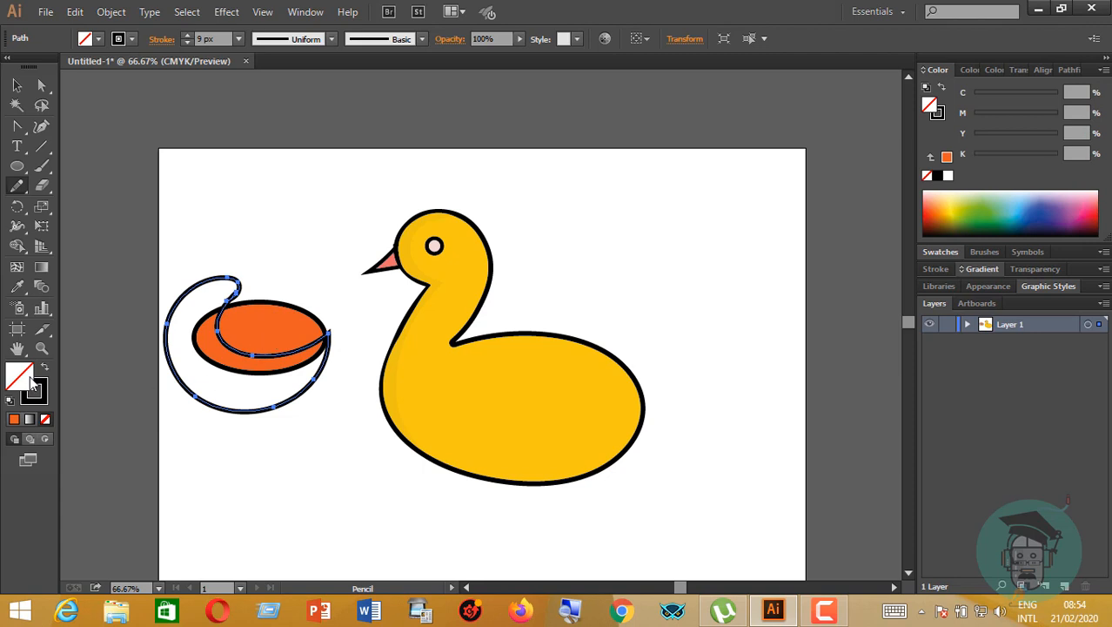
click(17, 286)
click(268, 327)
click(47, 420)
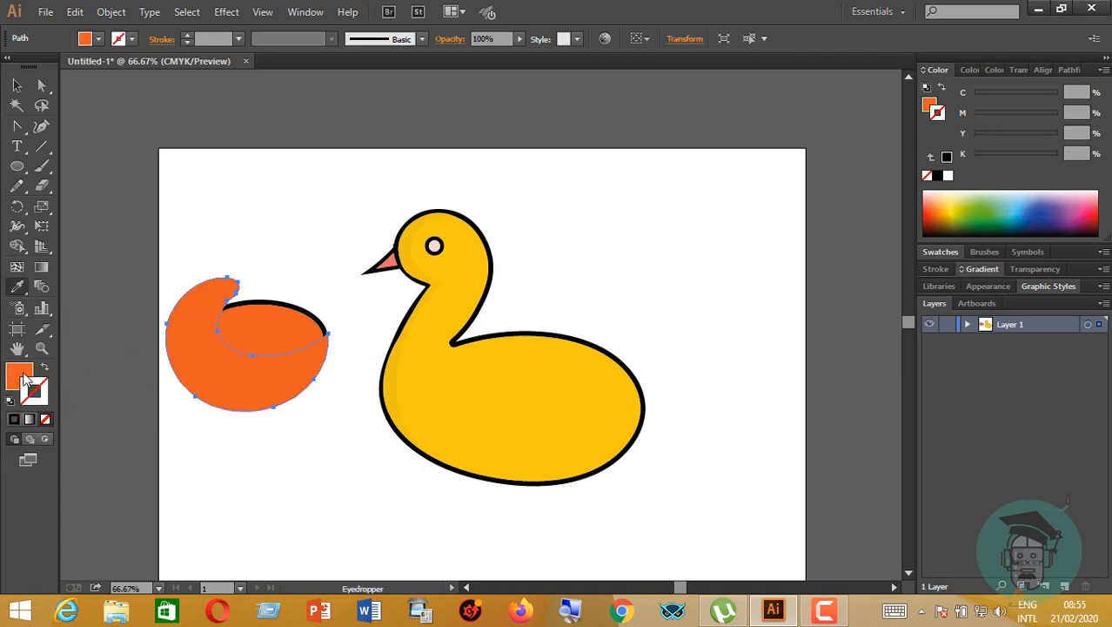
- Darken the freehand shape's orange fill by setting its black value to 5%
click(25, 381)
double_click(21, 381)
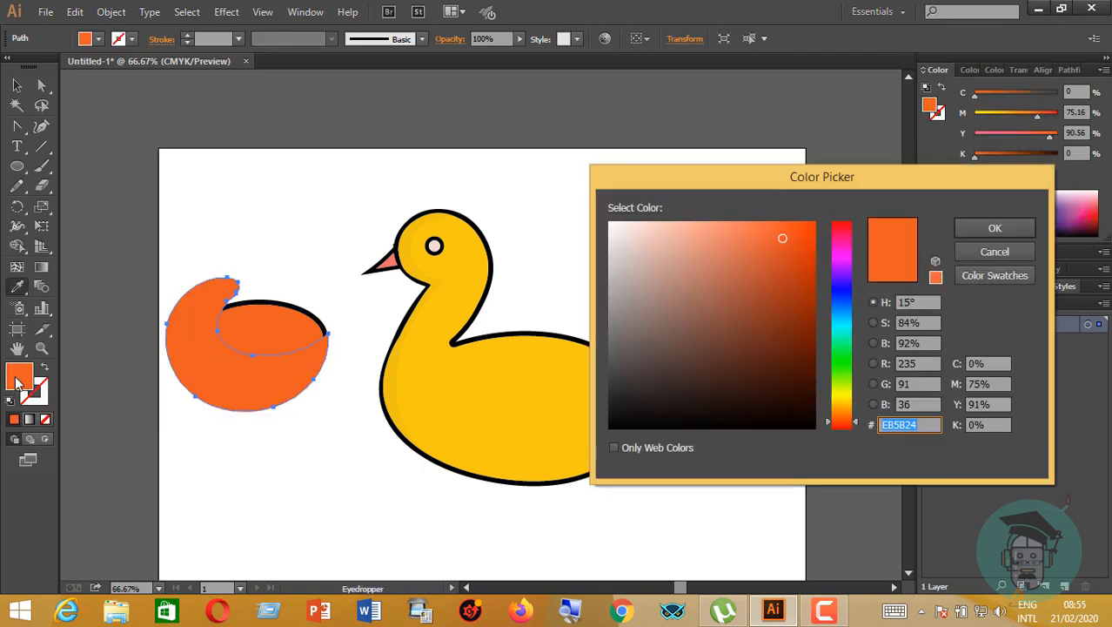
scroll(980, 426, up, 5)
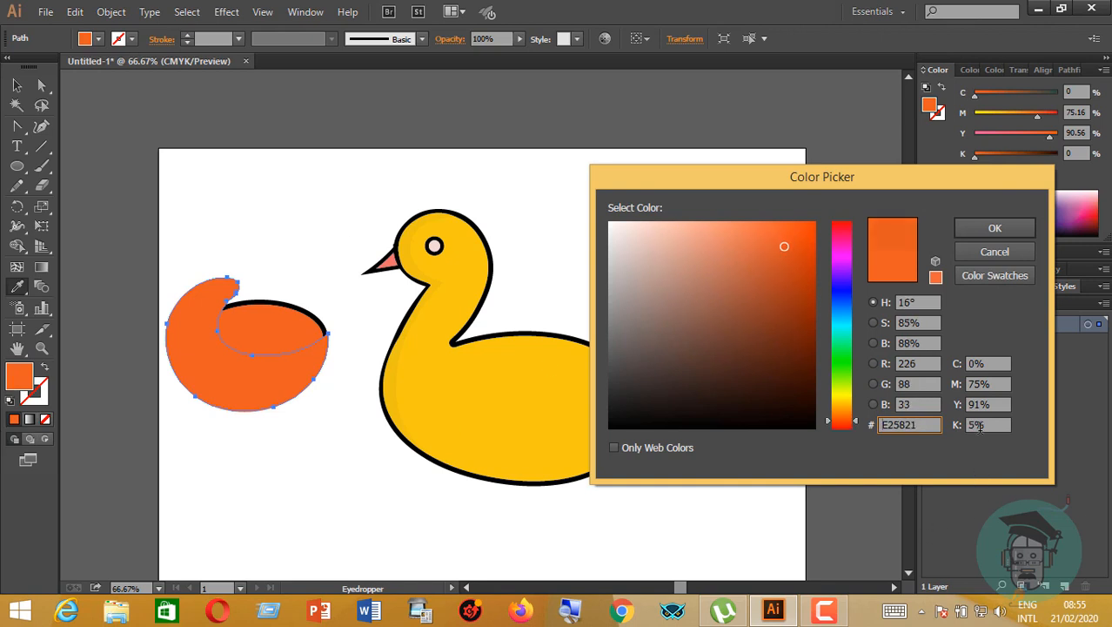
click(995, 227)
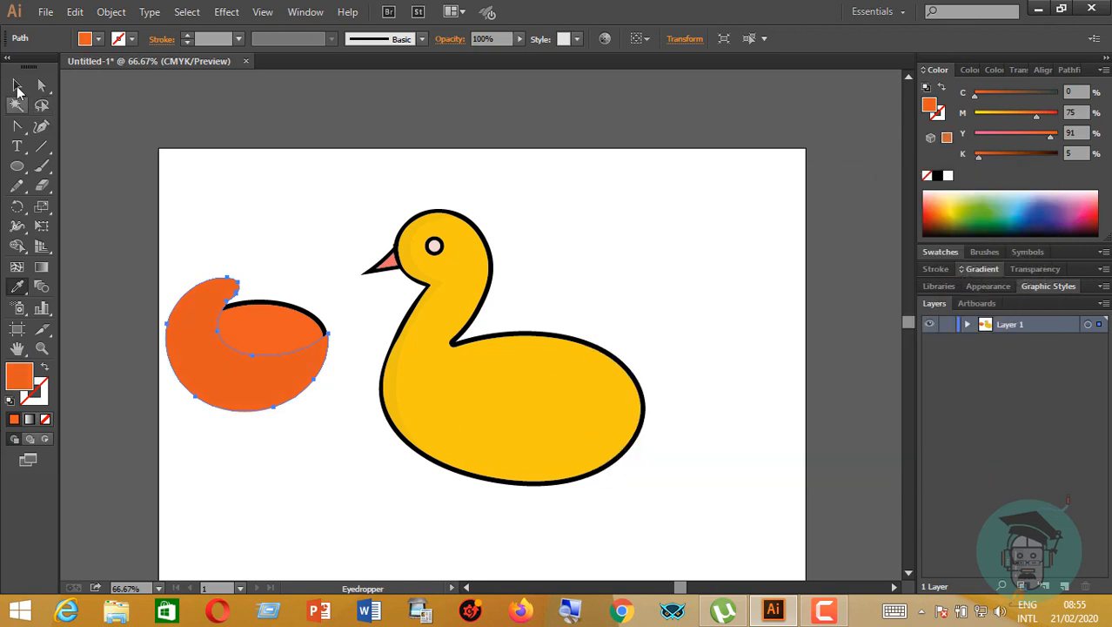
- Shift the freehand shape's inner lower edge down closer to the ellipse's outline with the Curvature tool
click(16, 84)
click(41, 126)
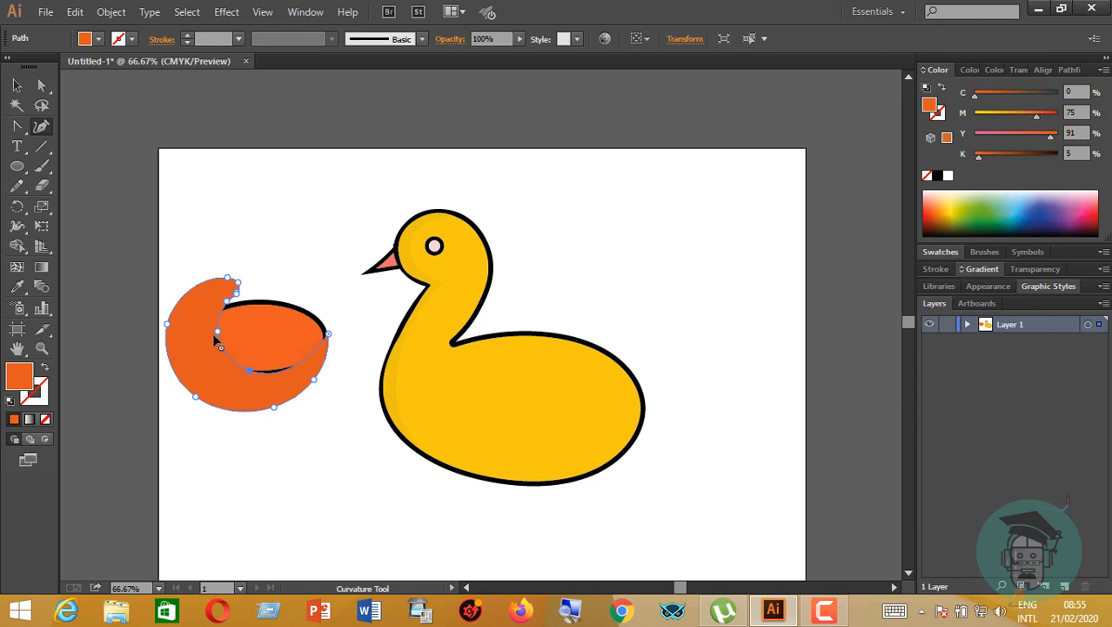
click(256, 363)
- Remove the part of the freehand shape outside the ellipse with Shape Builder and delete the small leftover fragment
click(16, 84)
drag(143, 230, 259, 416)
click(17, 246)
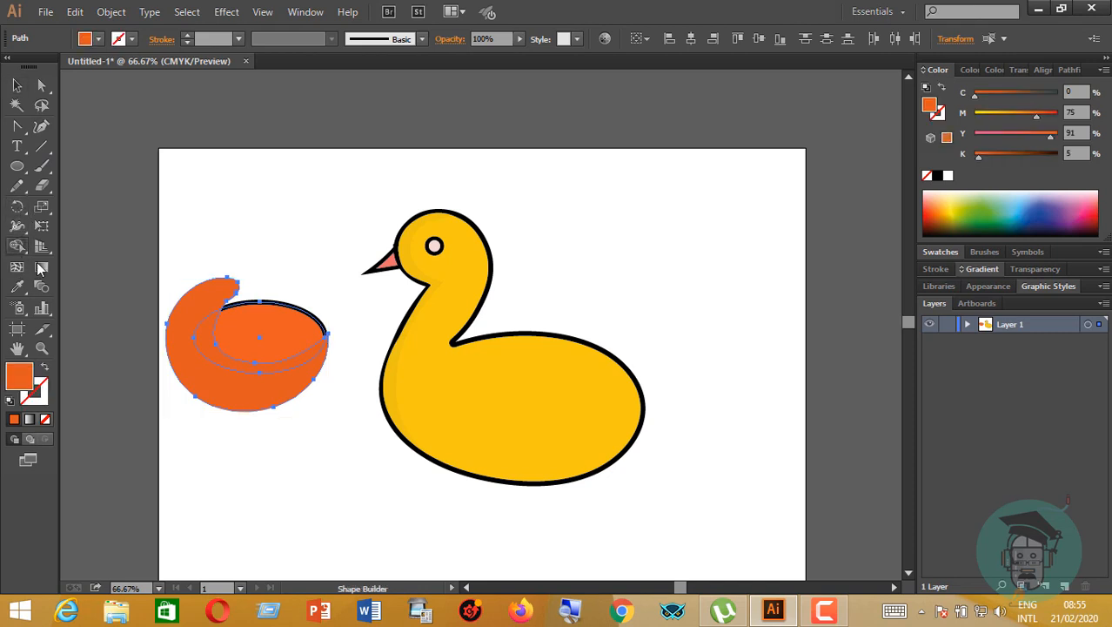
alt+click(208, 399)
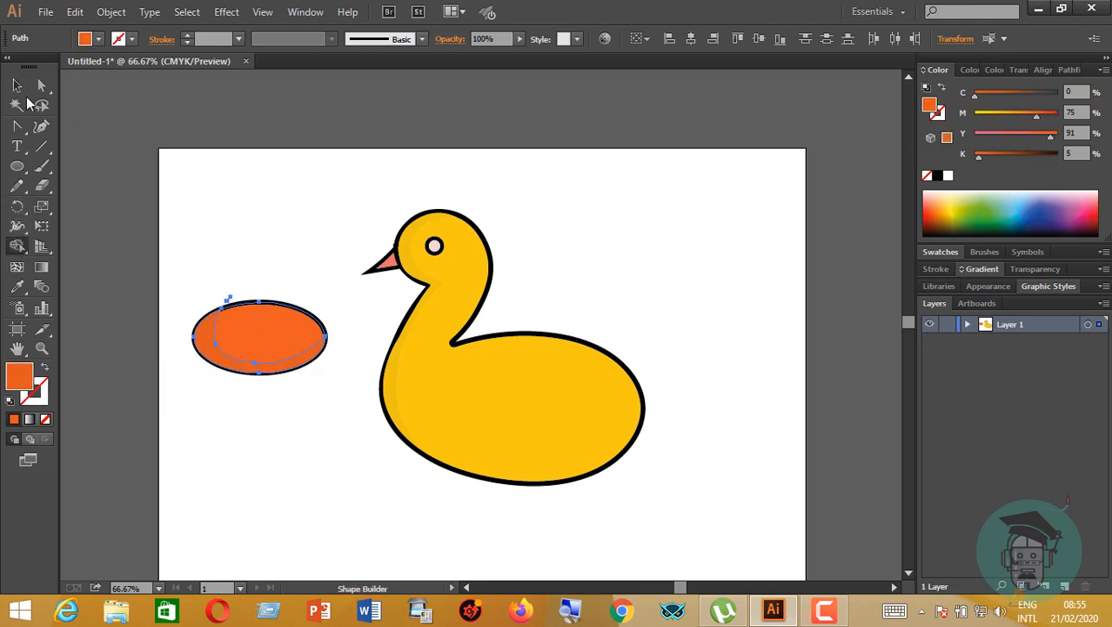
click(17, 85)
click(212, 279)
click(228, 299)
key(Delete)
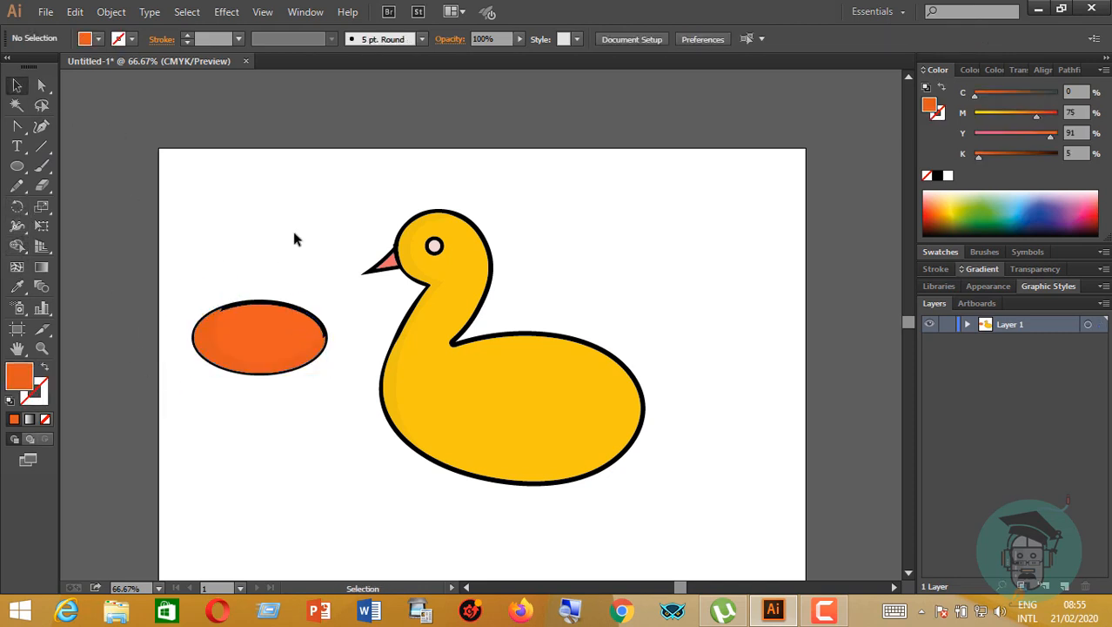
- Pull the orange shading's outer points inside the ellipse's black outline and reshape its pointed end with the Curvature tool
click(217, 348)
key(ctrl+plus)
key(ctrl+plus)
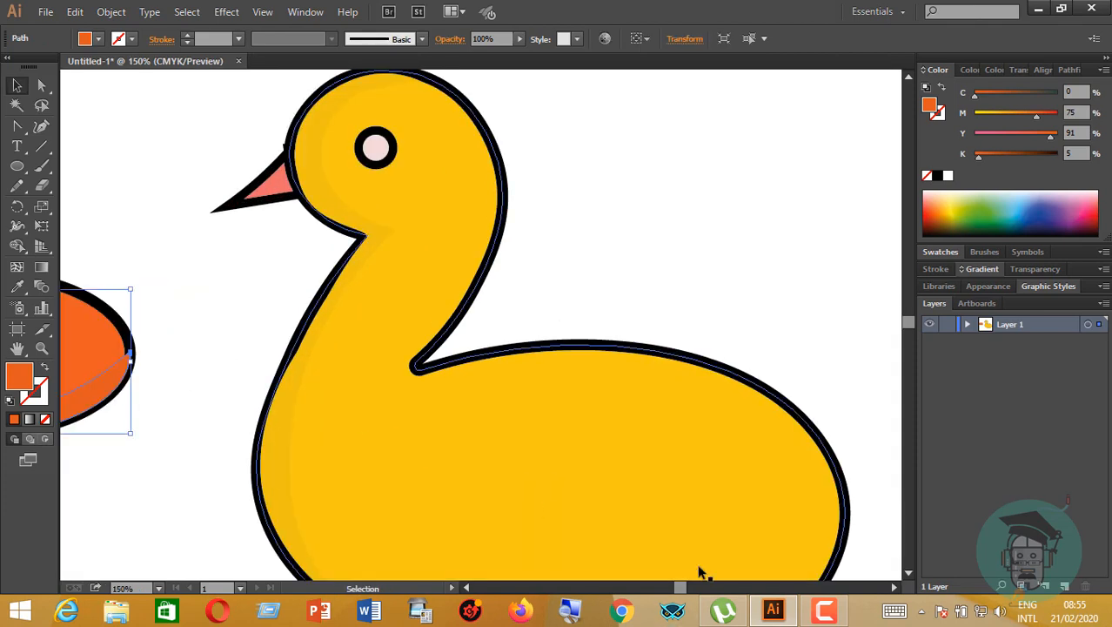
drag(681, 587, 671, 586)
click(41, 126)
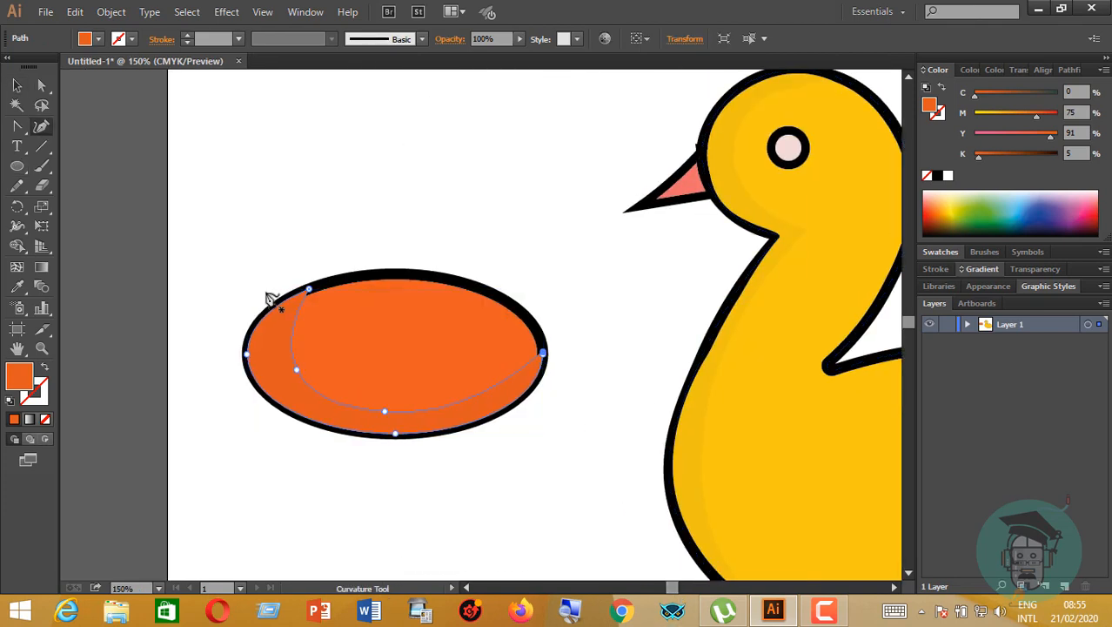
click(318, 292)
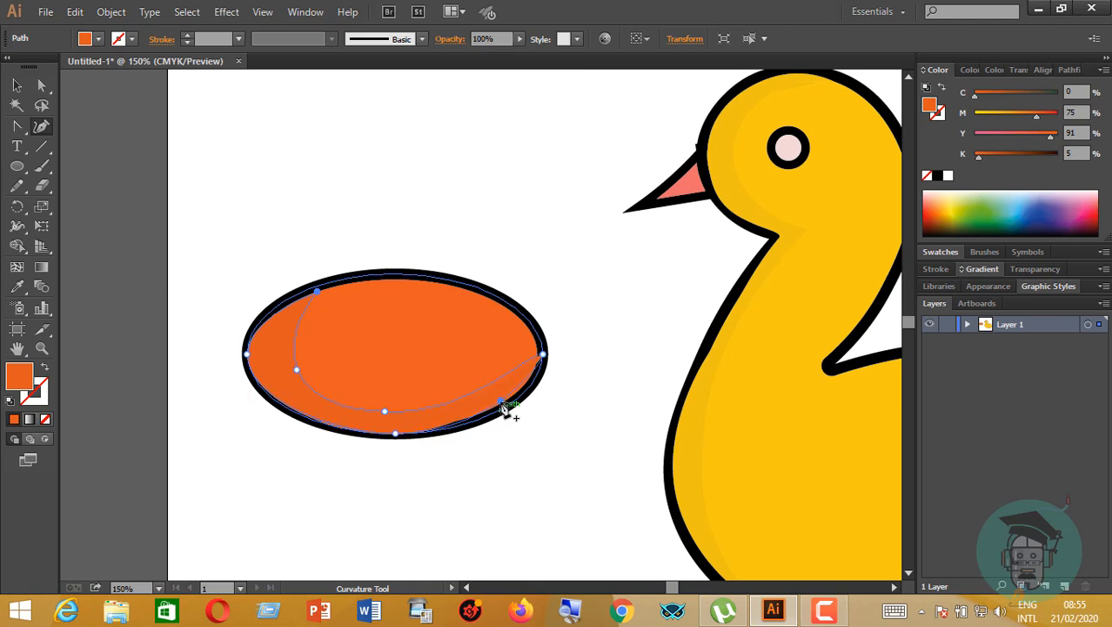
drag(395, 433, 400, 432)
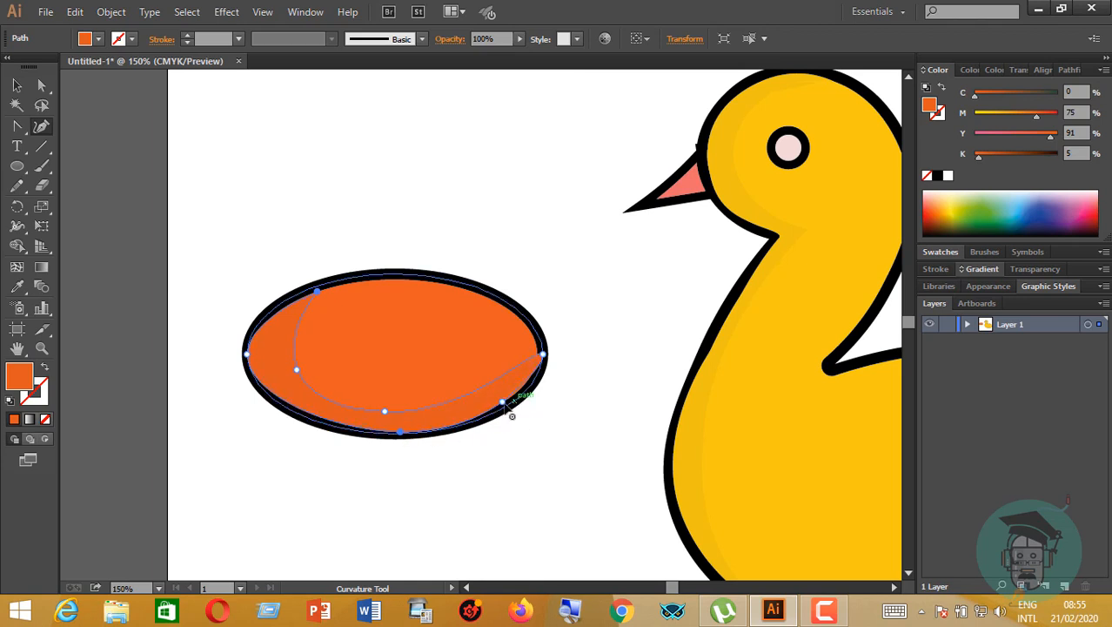
drag(502, 402, 504, 401)
click(522, 367)
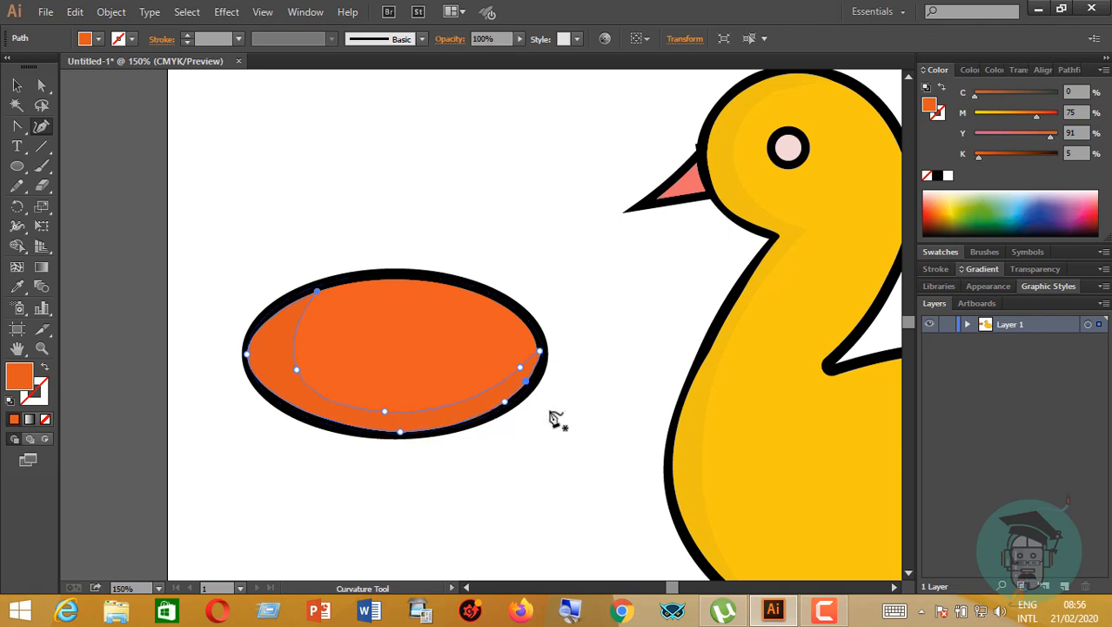
click(534, 367)
click(534, 341)
- Group the orange ellipse with its shading shape
click(17, 84)
click(242, 235)
drag(236, 306, 530, 493)
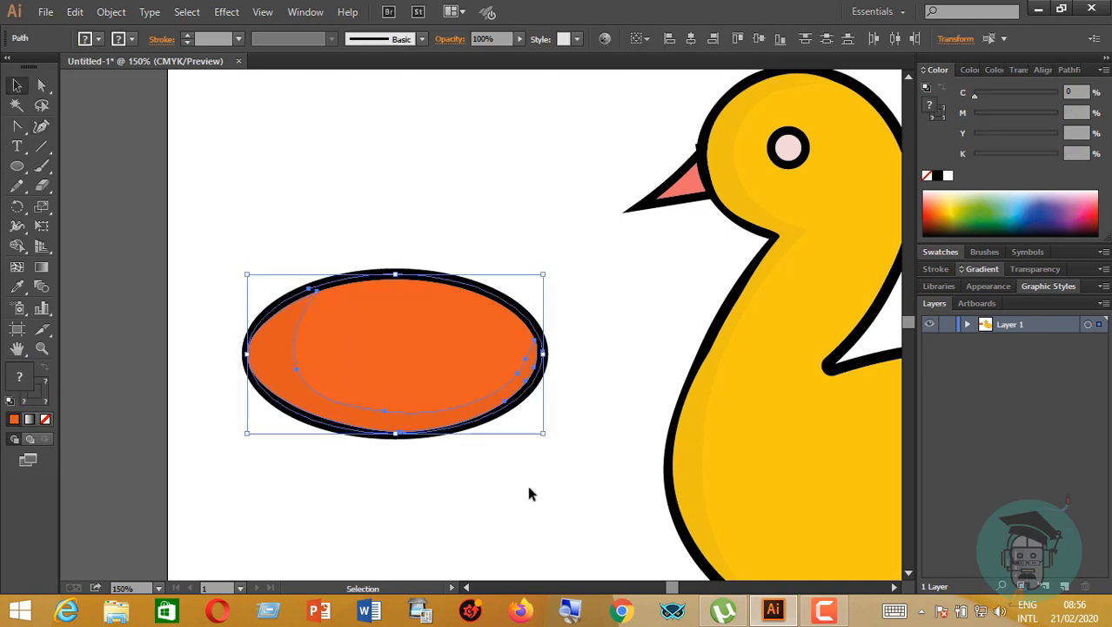
key(ctrl+g)
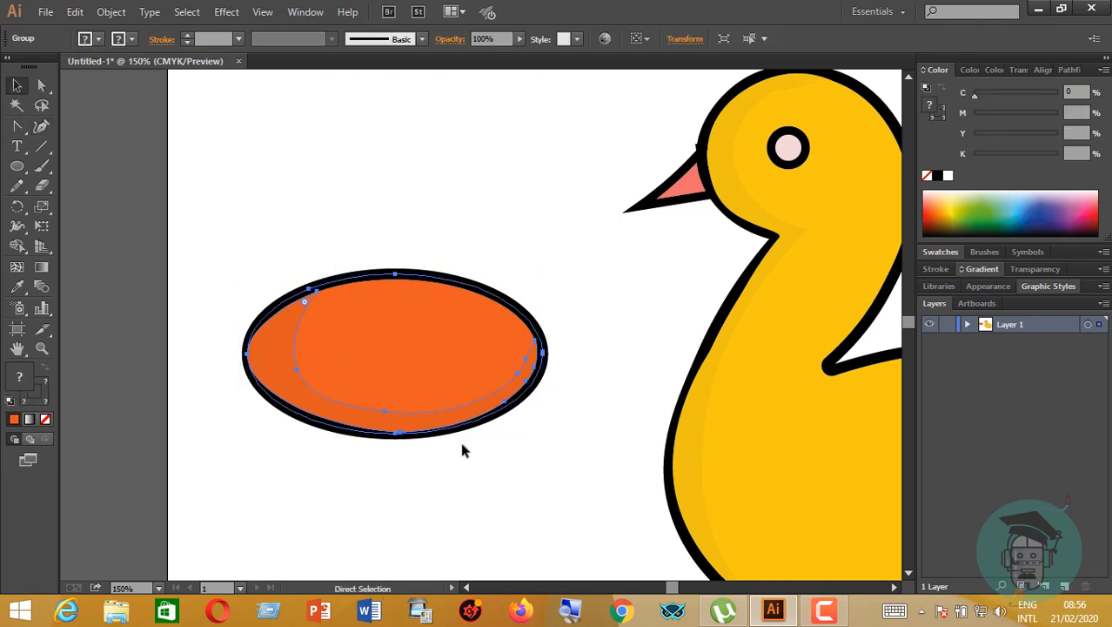
- Place the grouped orange ellipse on the duck's body as a wing and shift the whole duck slightly left
key(ctrl+minus)
key(ctrl+minus)
drag(422, 336, 688, 385)
click(746, 252)
drag(467, 229, 852, 572)
drag(793, 411, 769, 417)
click(790, 533)
scroll(790, 531, down, 1)
scroll(795, 496, right, 5)
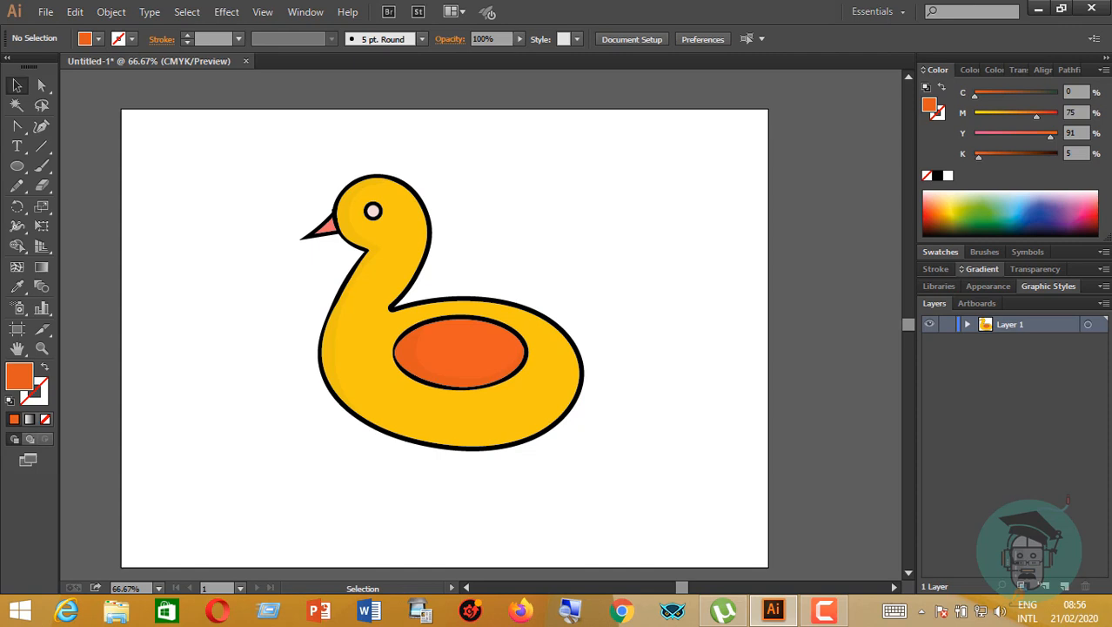
- Draw a rectangle as wide as the body over the duck's lower half and send it to the back
drag(17, 166, 57, 169)
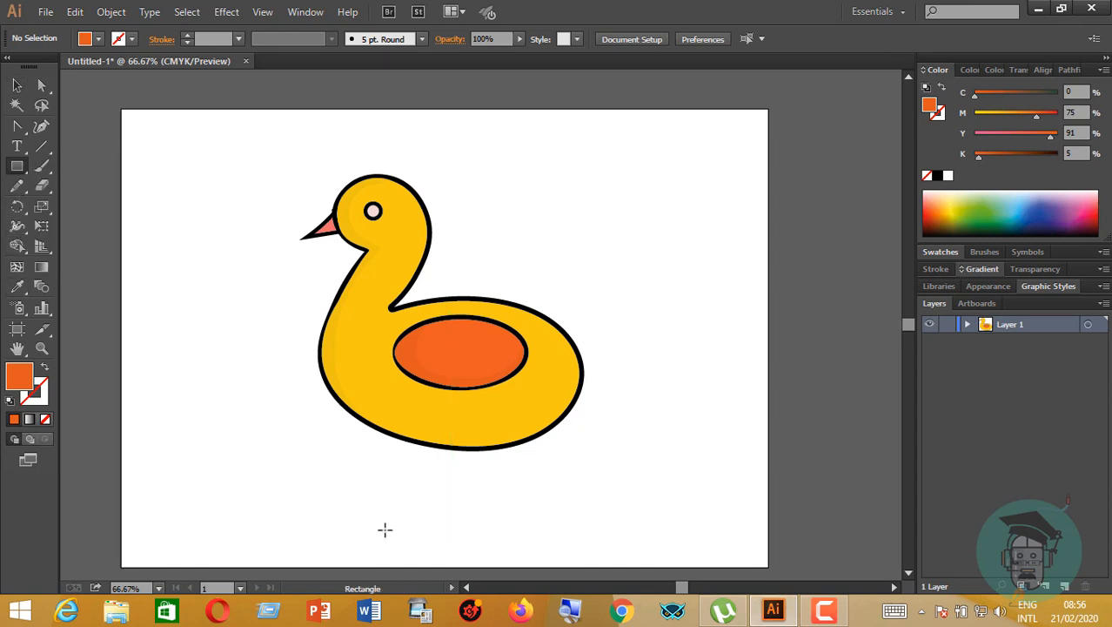
drag(315, 377, 582, 510)
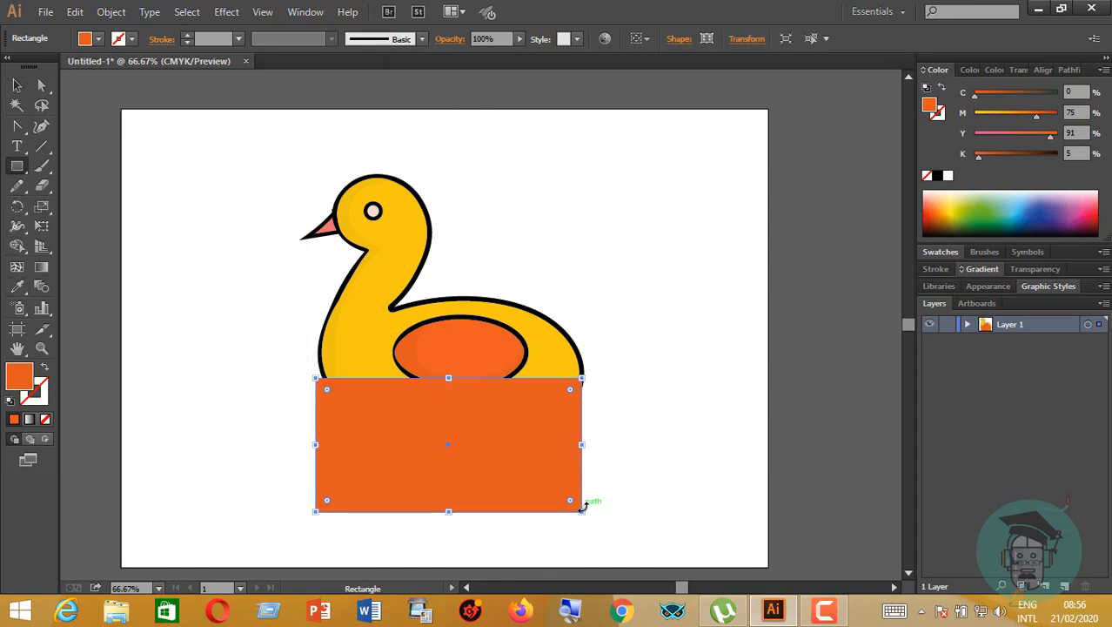
key(ctrl+shift+bracketleft)
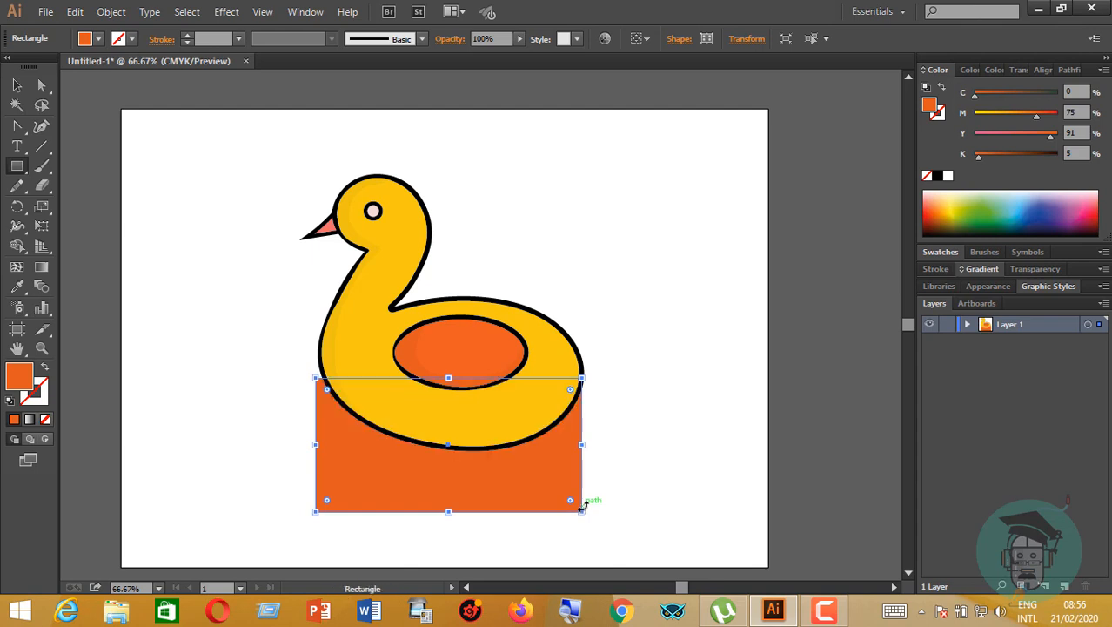
- Fill the rectangle behind the duck with the light blue colour 29EAEF
double_click(19, 376)
click(851, 326)
drag(783, 247, 783, 231)
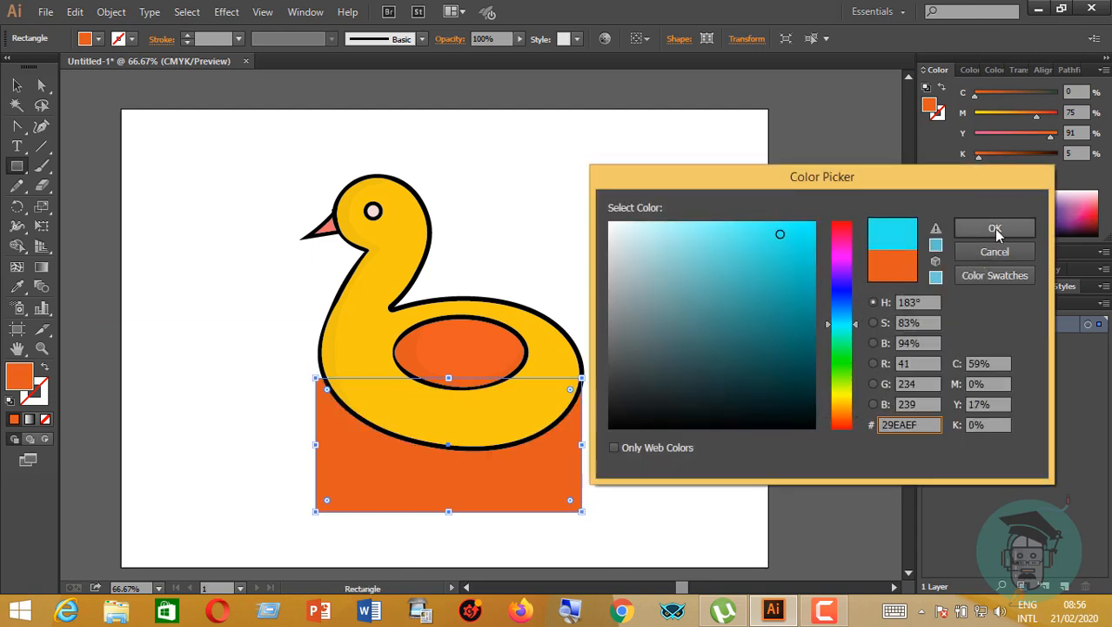
click(994, 228)
- Shorten the blue rectangle from its bottom edge to a height of about 79.9 mm
key(v)
click(612, 304)
click(483, 512)
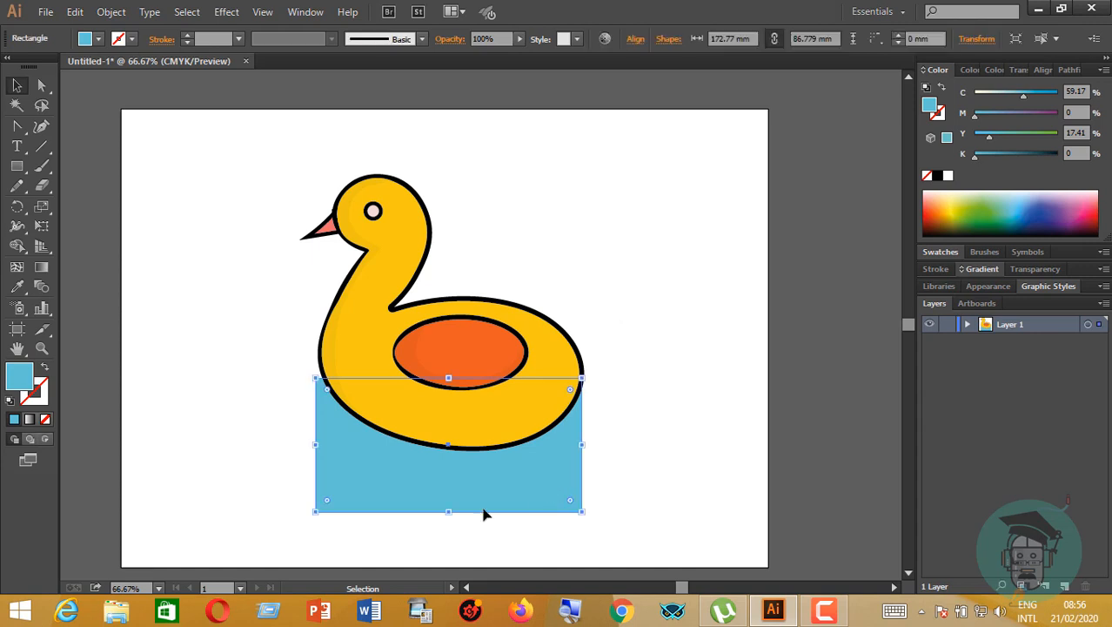
drag(448, 512, 449, 500)
click(664, 470)
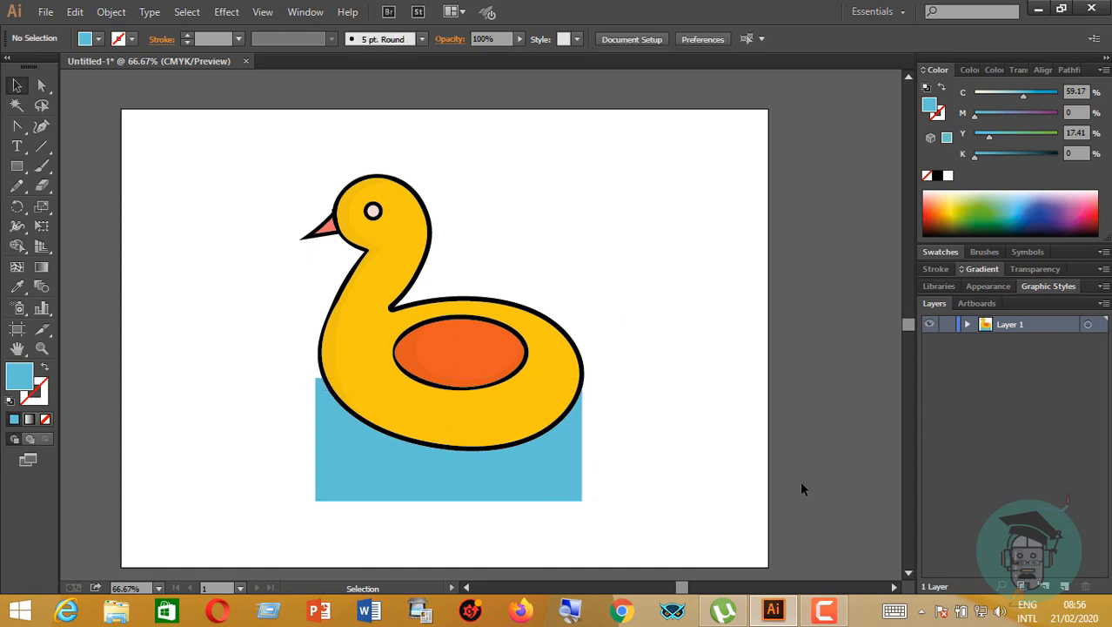
- Set the drawing colours to a black stroke with no fill
double_click(23, 376)
click(801, 416)
click(994, 228)
key(shift+x)
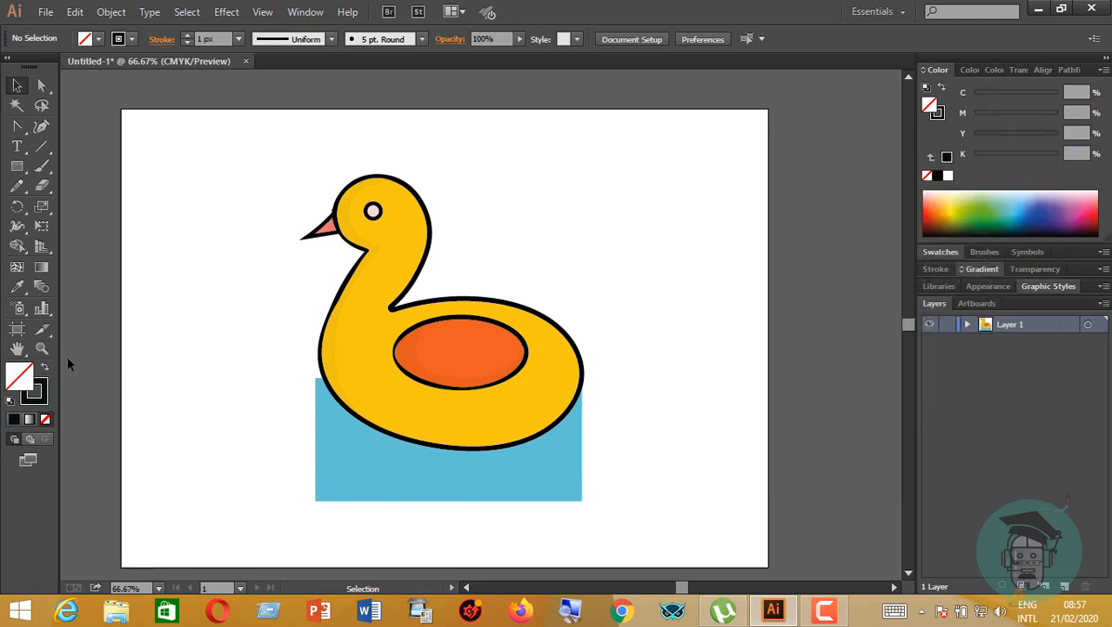
- Try to draw a freehand wavy line across the duck's lower body with the Pencil tool
click(16, 185)
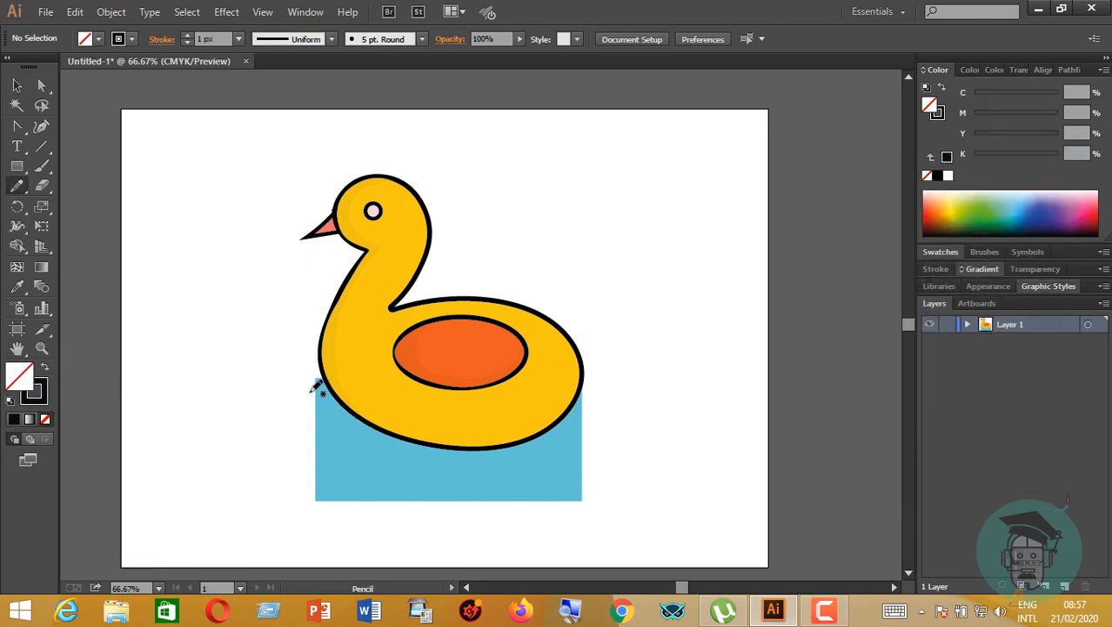
mouse_move(311, 391)
mouse_down()
mouse_move(370, 407)
mouse_move(402, 394)
mouse_move(430, 414)
mouse_move(454, 394)
mouse_move(485, 401)
mouse_move(486, 387)
mouse_move(524, 385)
mouse_move(599, 389)
mouse_up()
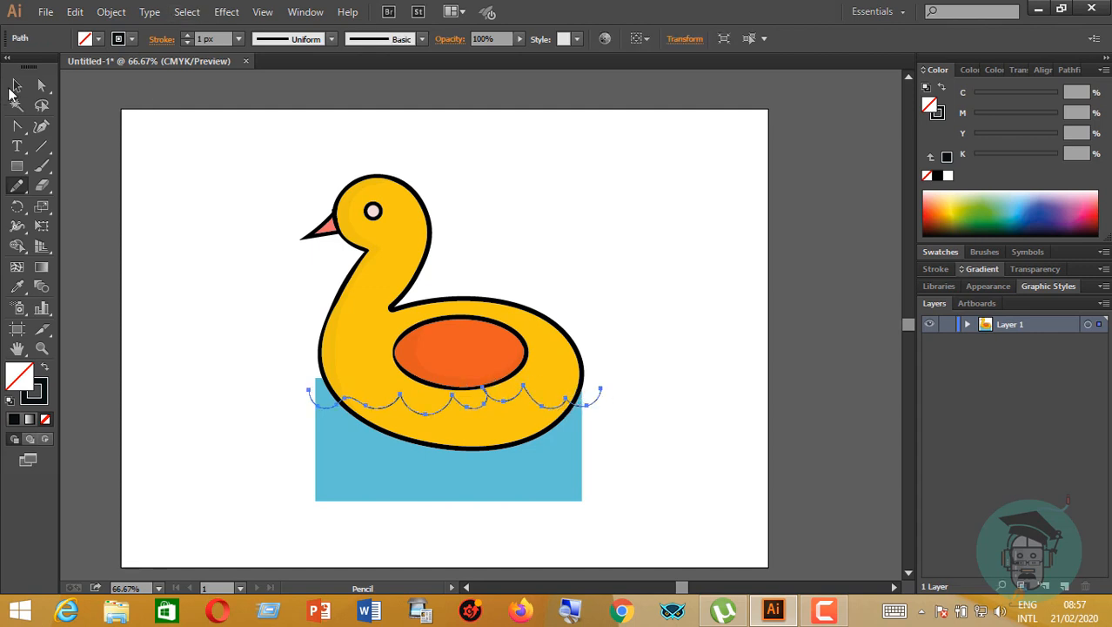
click(14, 87)
click(692, 444)
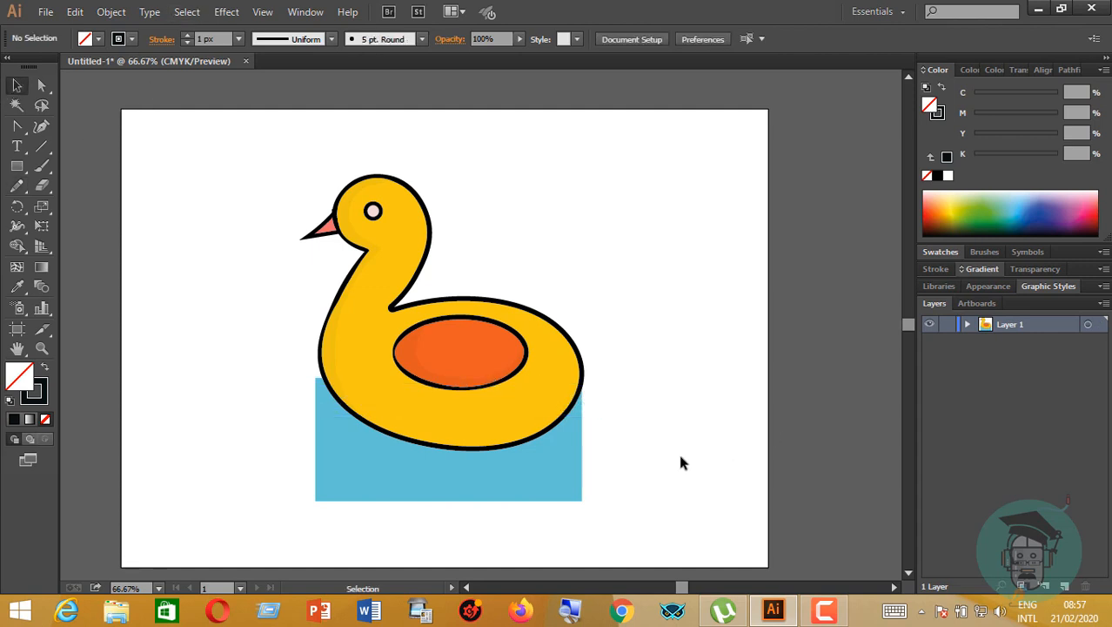
- Draw two straight horizontal Pencil lines across the duck's lower body and remove the lower one
click(17, 186)
mouse_move(306, 406)
mouse_down()
mouse_move(628, 434)
mouse_move(628, 407)
mouse_up()
mouse_move(308, 442)
mouse_down()
mouse_move(583, 468)
mouse_move(612, 442)
mouse_up()
key(v)
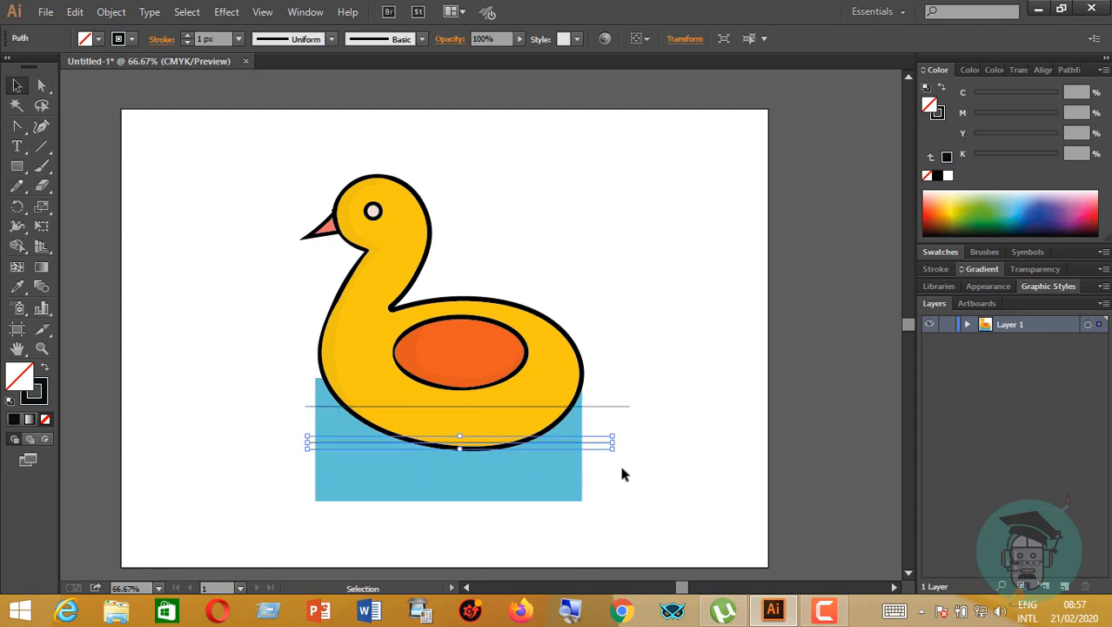
click(600, 458)
- Apply a Zig Zag effect to the horizontal line with absolute size 10.23 mm, 11 ridges per segment and smooth points
click(608, 406)
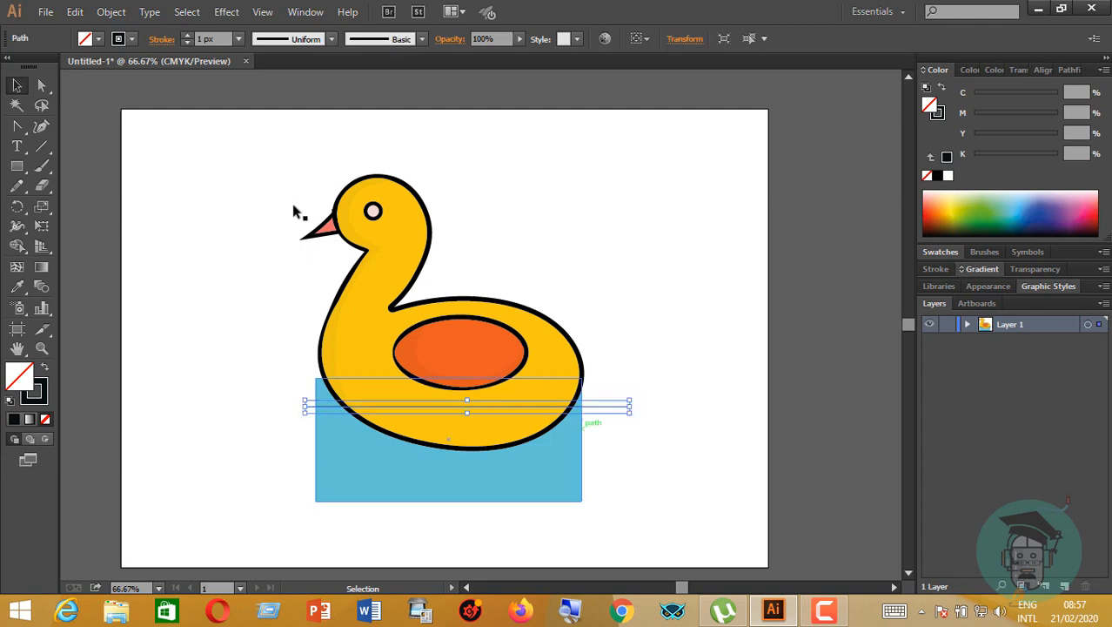
click(226, 11)
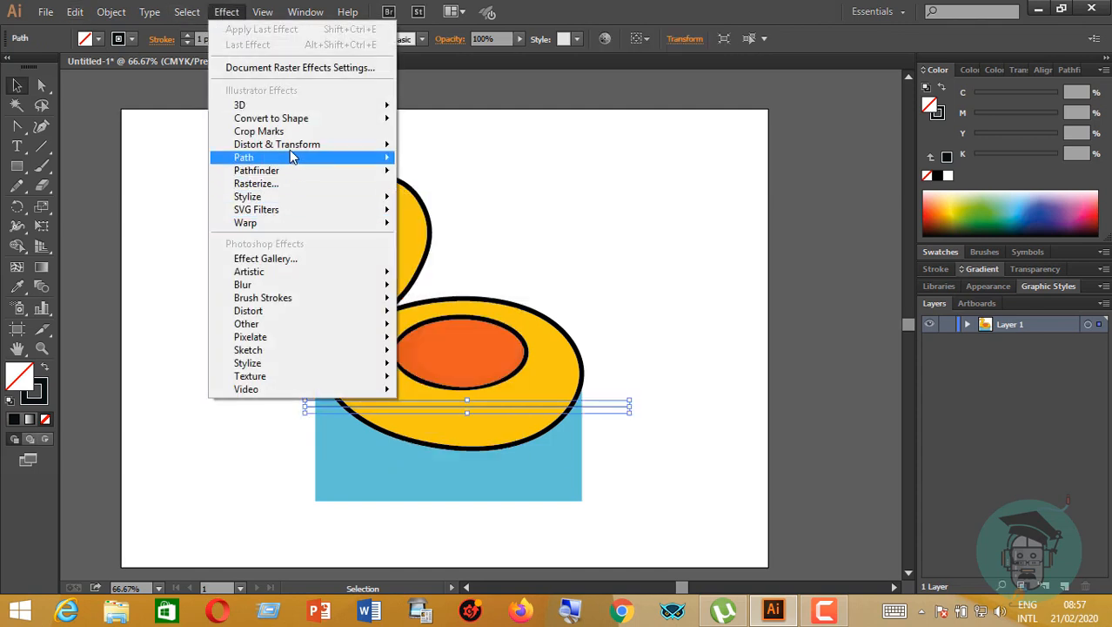
mouse_move(374, 144)
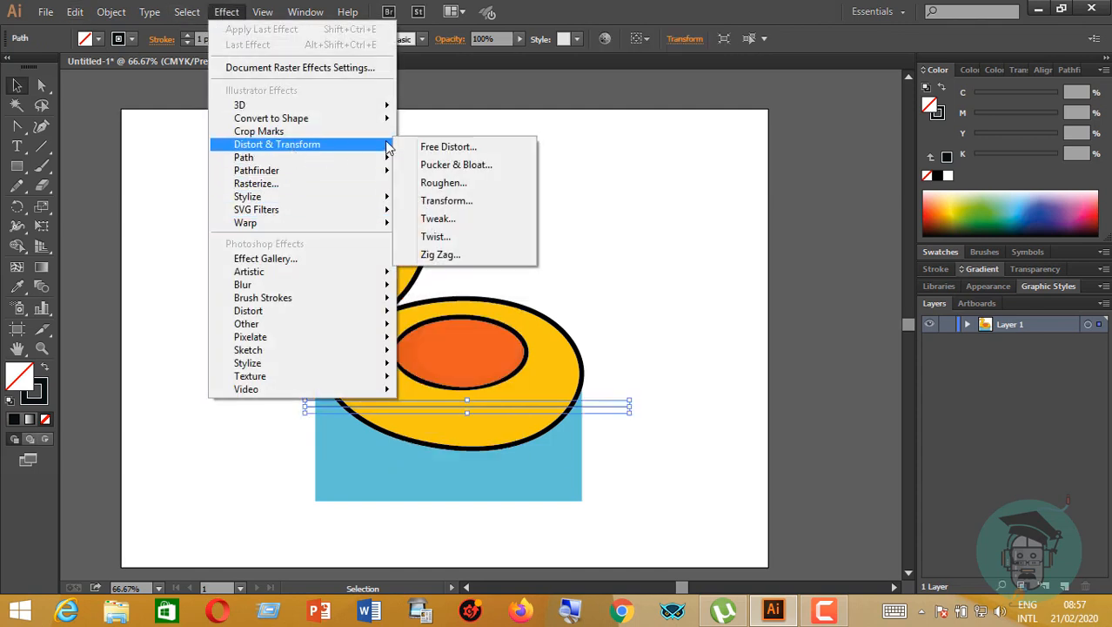
click(452, 255)
click(668, 359)
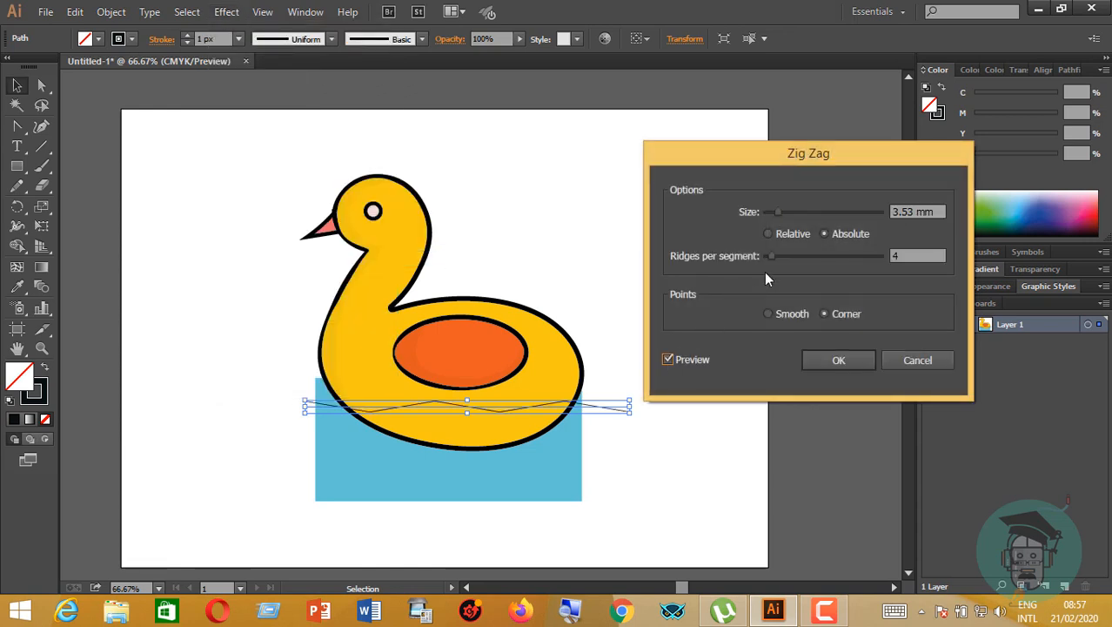
click(769, 314)
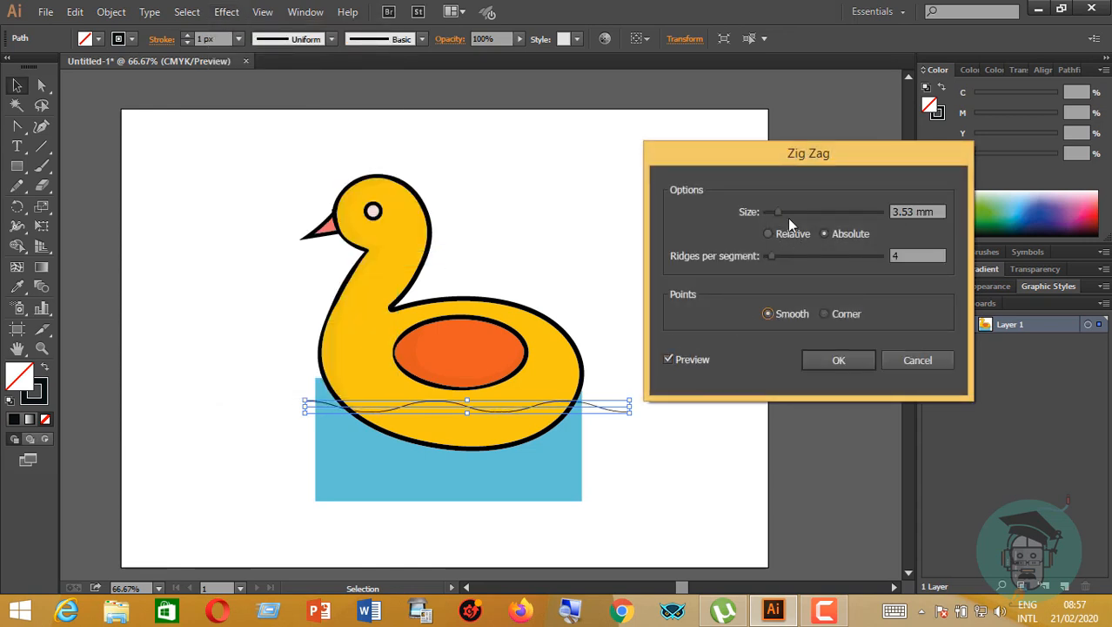
drag(779, 213, 802, 216)
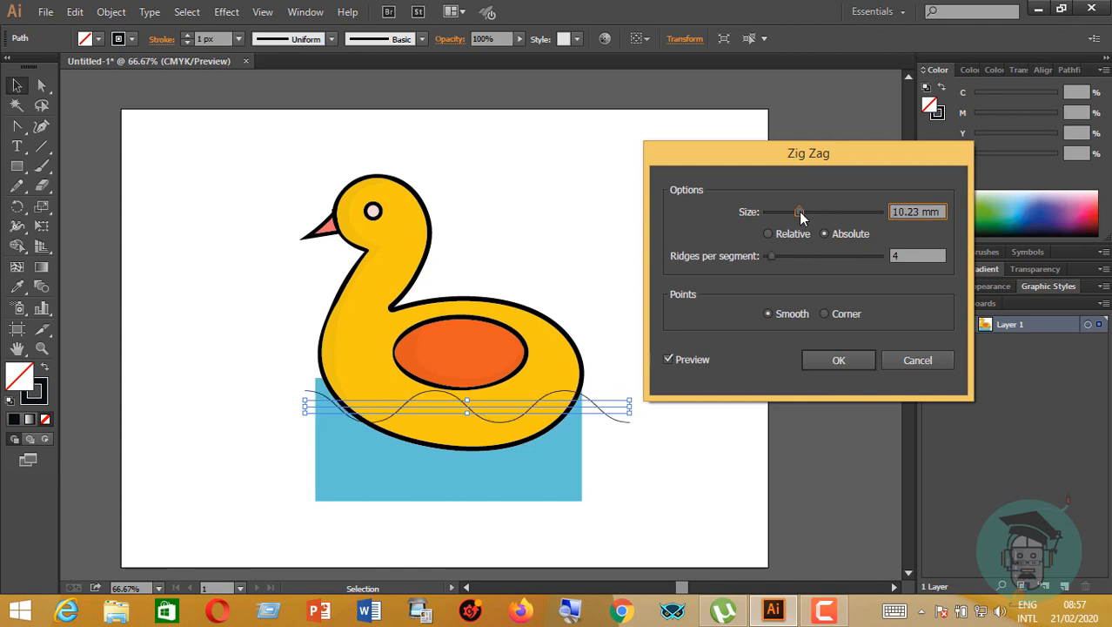
drag(776, 255, 782, 259)
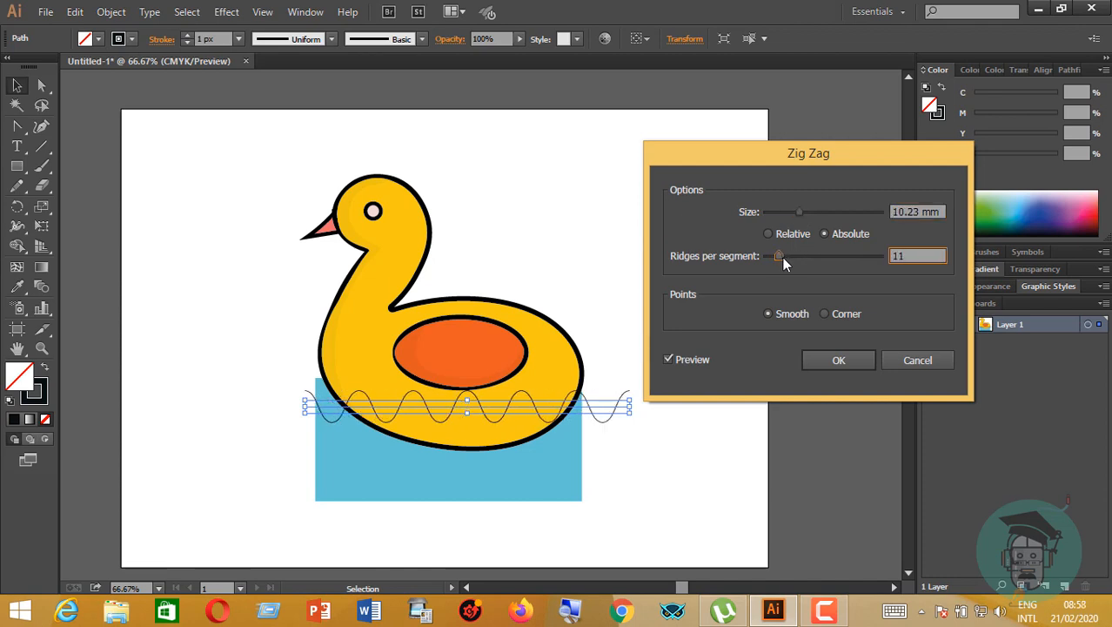
click(770, 235)
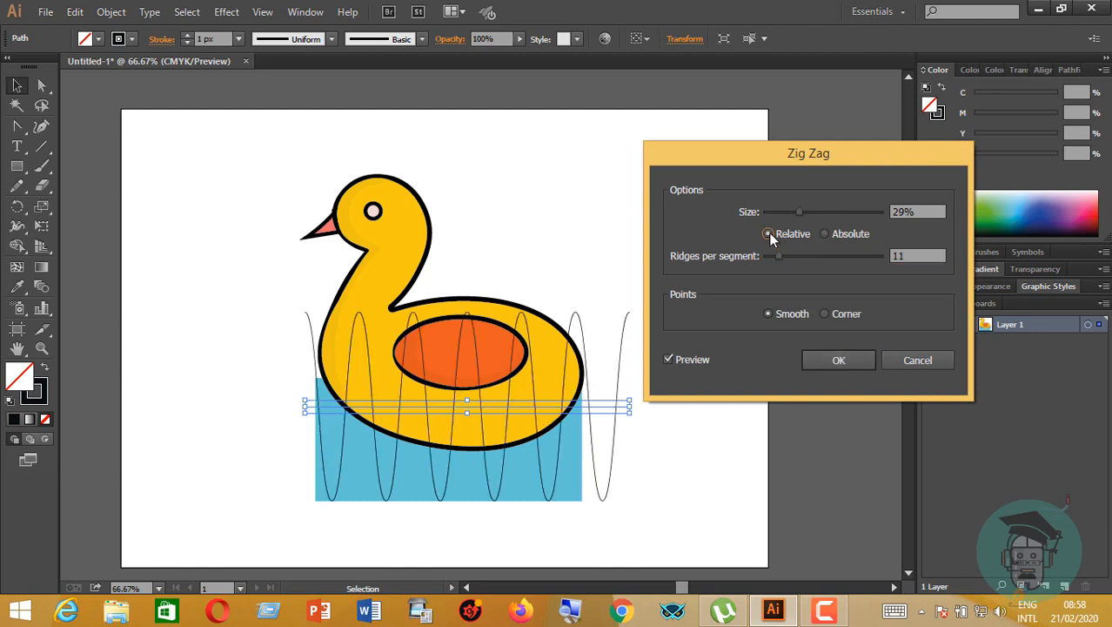
click(824, 234)
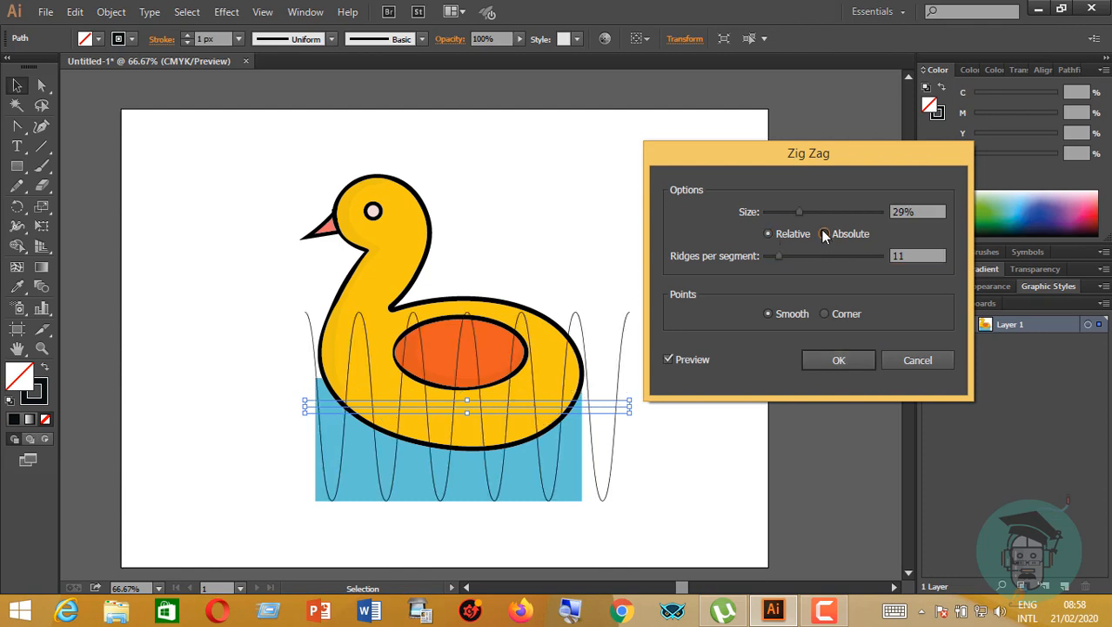
click(841, 362)
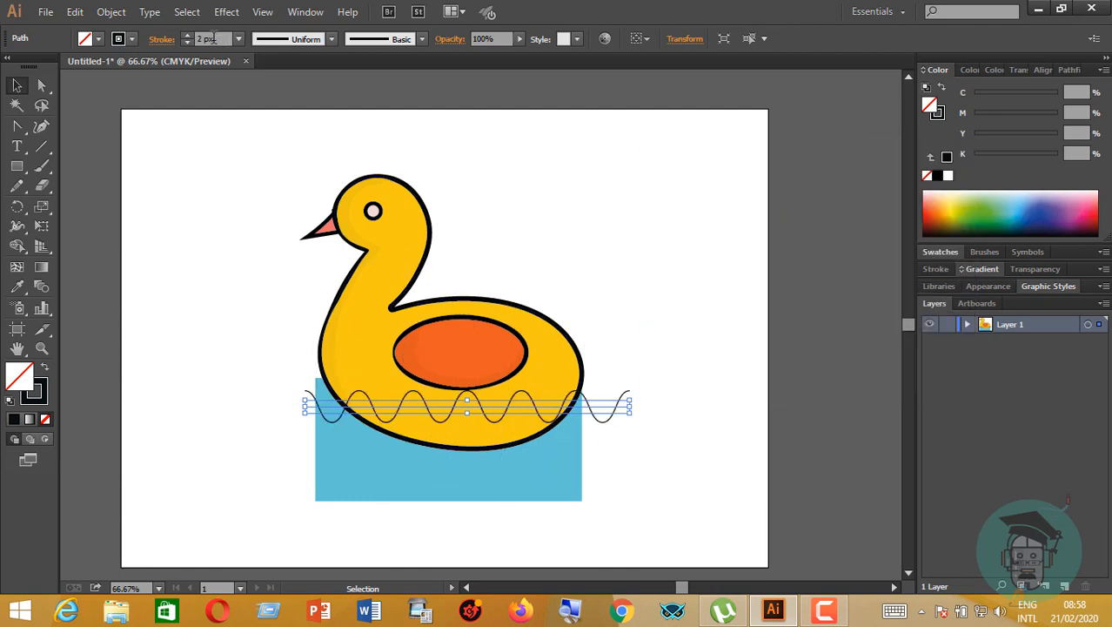
- Thicken the wavy line's stroke to 10 px and shift it left so it overhangs both sides of the blue rectangle
scroll(214, 38, up, 8)
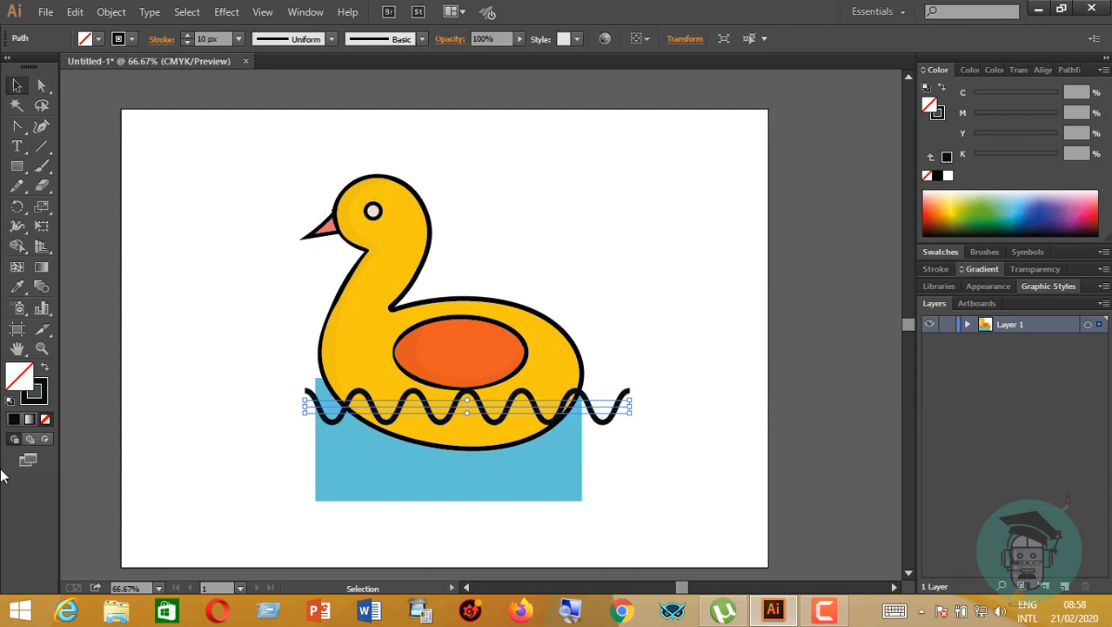
key(Left)
key(Left)
key(Left)
key(Left)
key(Left)
key(Left)
key(Left)
key(Left)
key(Left)
key(Left)
key(Left)
key(Left)
key(Left)
key(Left)
key(Left)
key(Left)
key(Left)
key(Left)
key(Left)
key(Left)
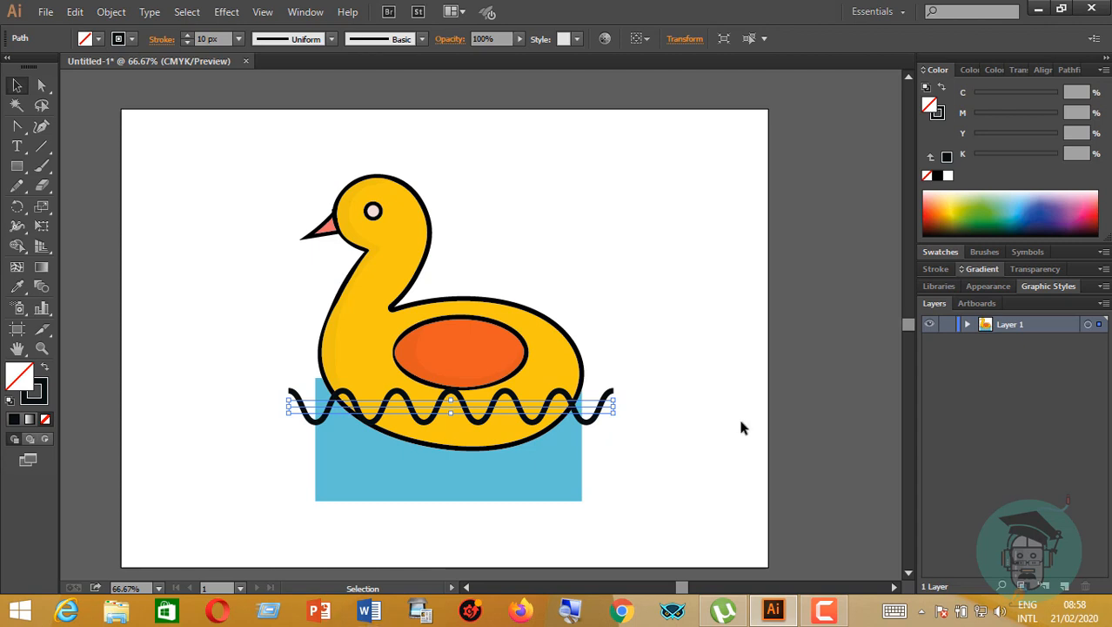
- Send the wavy line behind the duck, with the blue rectangle at the very back
click(665, 415)
click(601, 422)
key(ctrl+shift+bracketleft)
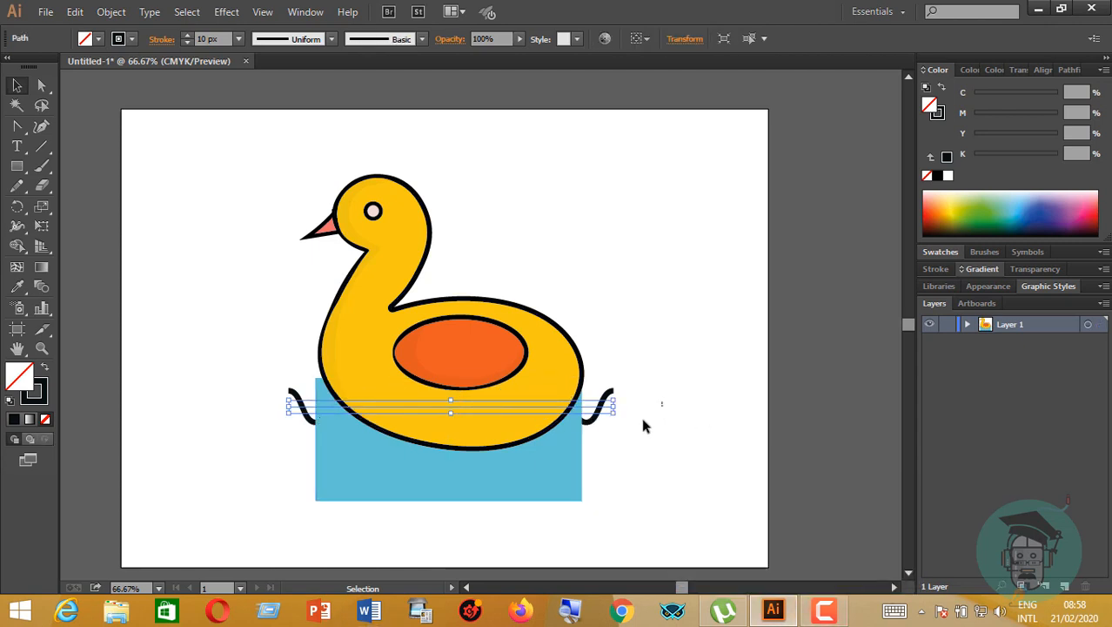
click(548, 471)
key(ctrl+shift+bracketleft)
click(615, 417)
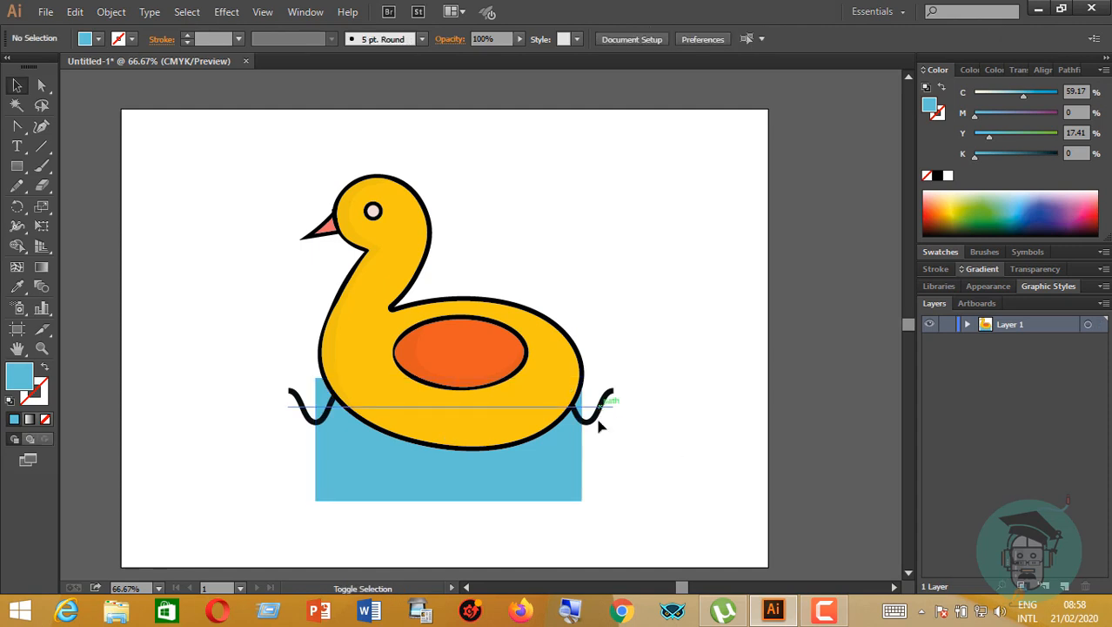
- Duplicate the wavy line downward to form four stacked rows of waves over the blue rectangle
drag(599, 422, 596, 442)
key(ctrl+z)
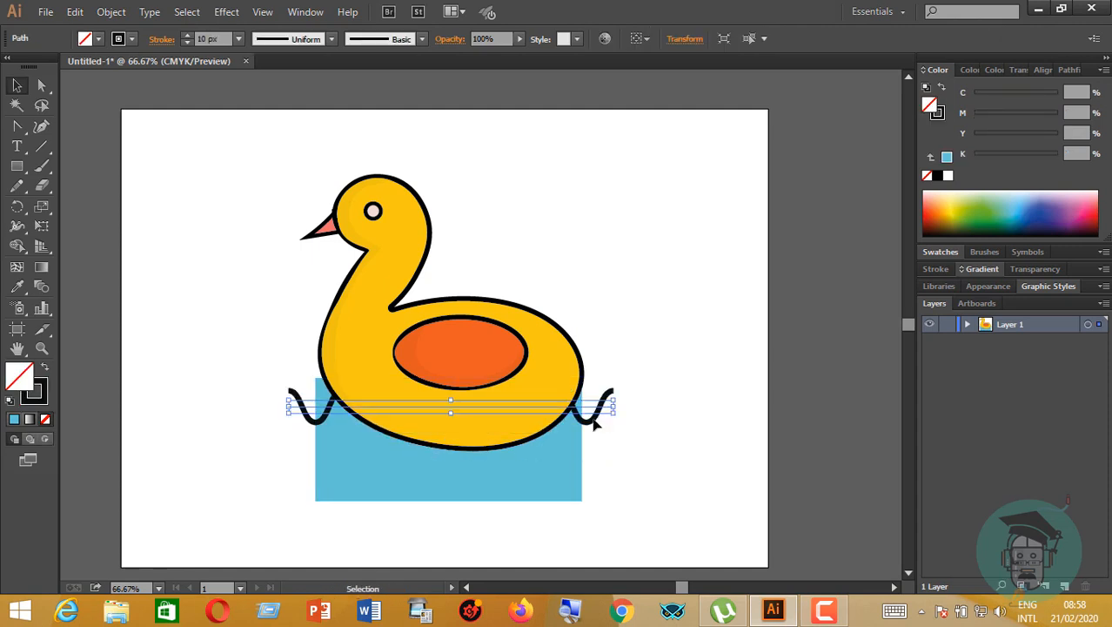
click(600, 430)
click(595, 423)
drag(595, 423, 597, 516)
click(671, 502)
- Select the whole duck and move it up and to the right, clear of the waves and blue rectangle
drag(211, 442, 751, 583)
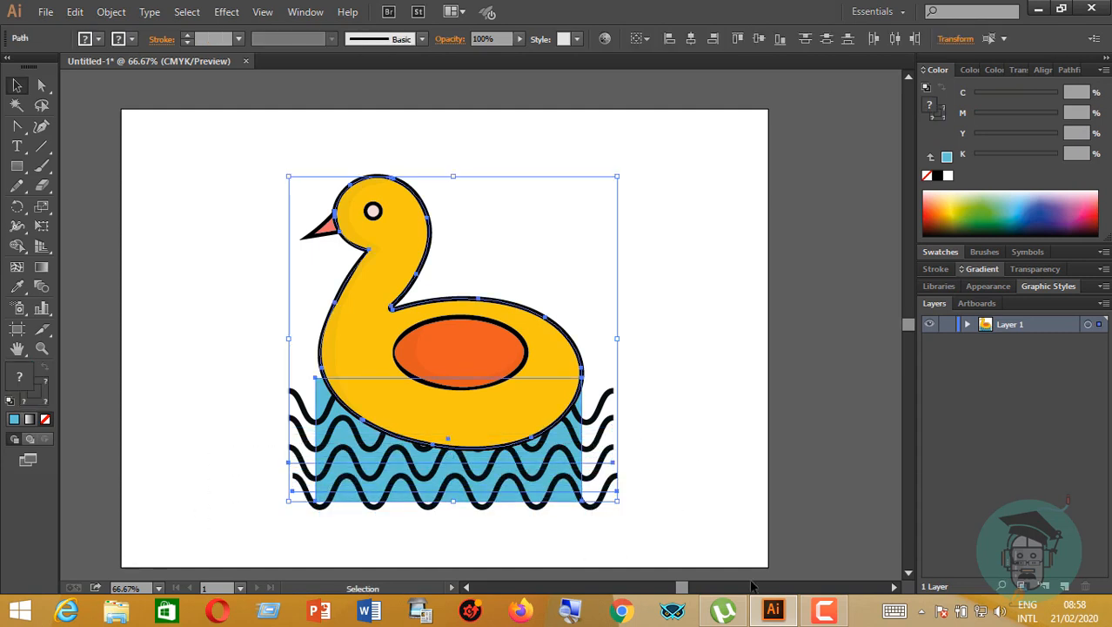
click(659, 456)
drag(254, 161, 677, 355)
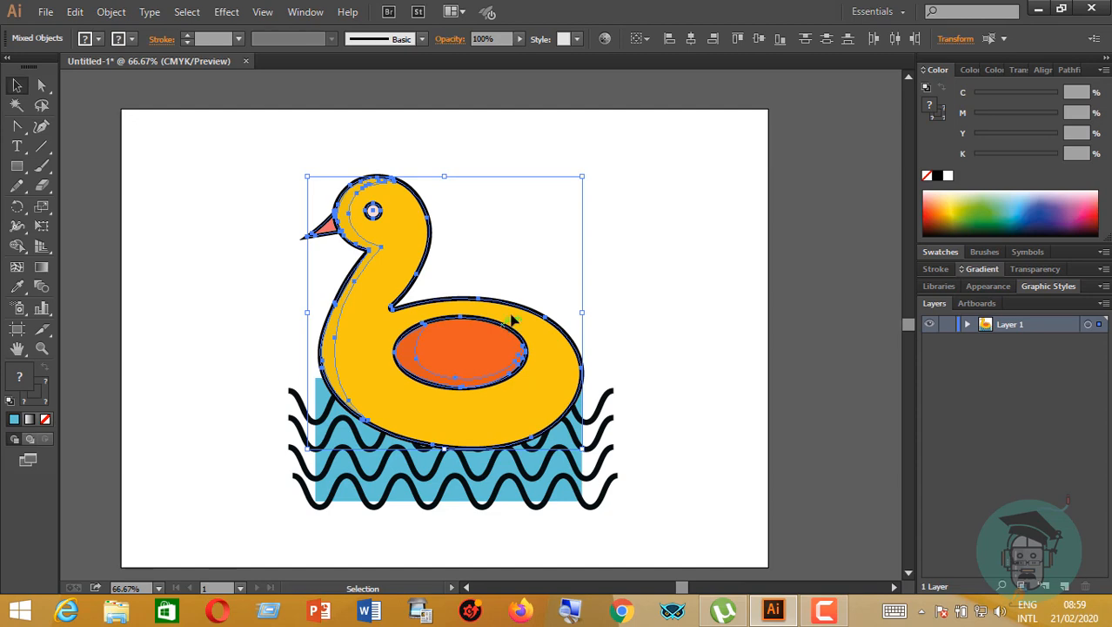
drag(513, 322, 732, 186)
click(703, 410)
- Trim the four wavy lines at both sides of the blue rectangle with rectangular Eraser cuts
drag(225, 364, 722, 547)
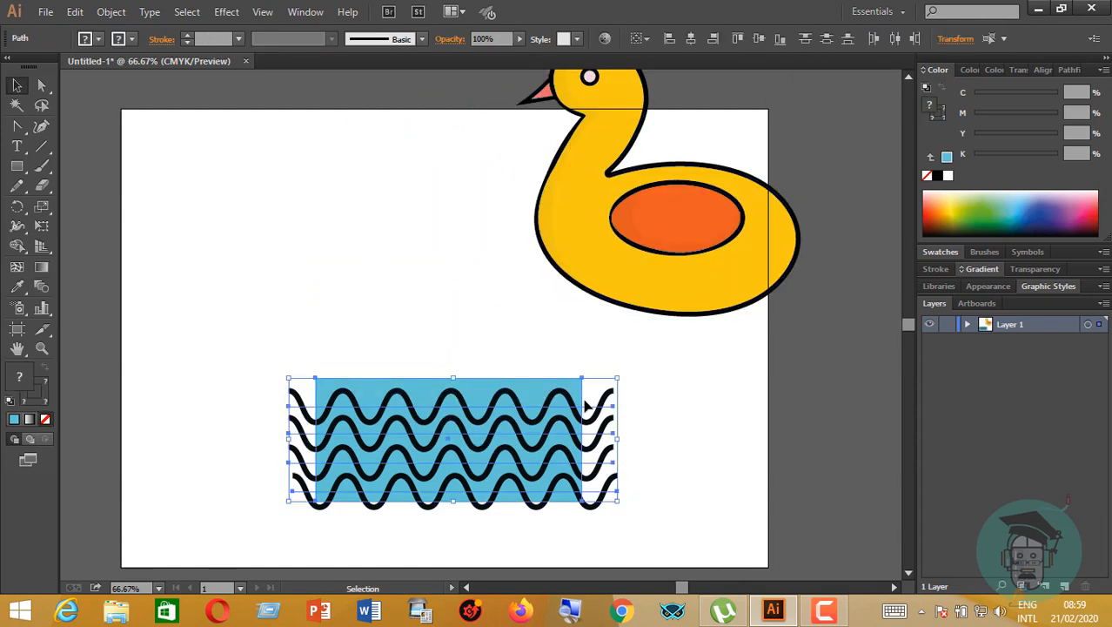
click(624, 435)
mouse_move(598, 363)
mouse_down()
mouse_move(616, 531)
mouse_move(614, 523)
mouse_up()
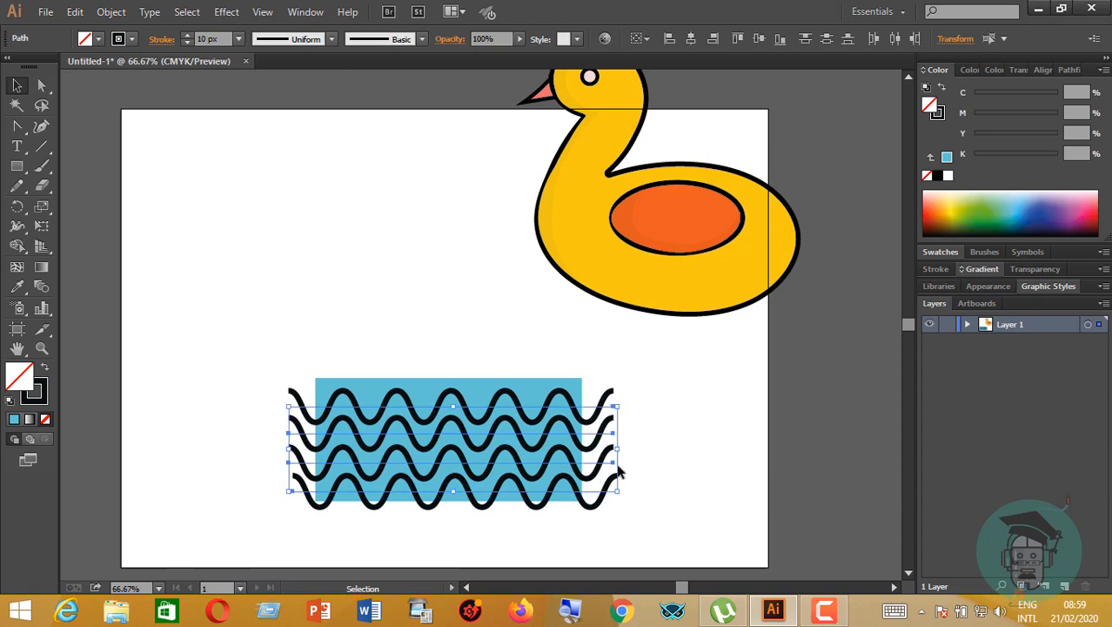
click(41, 186)
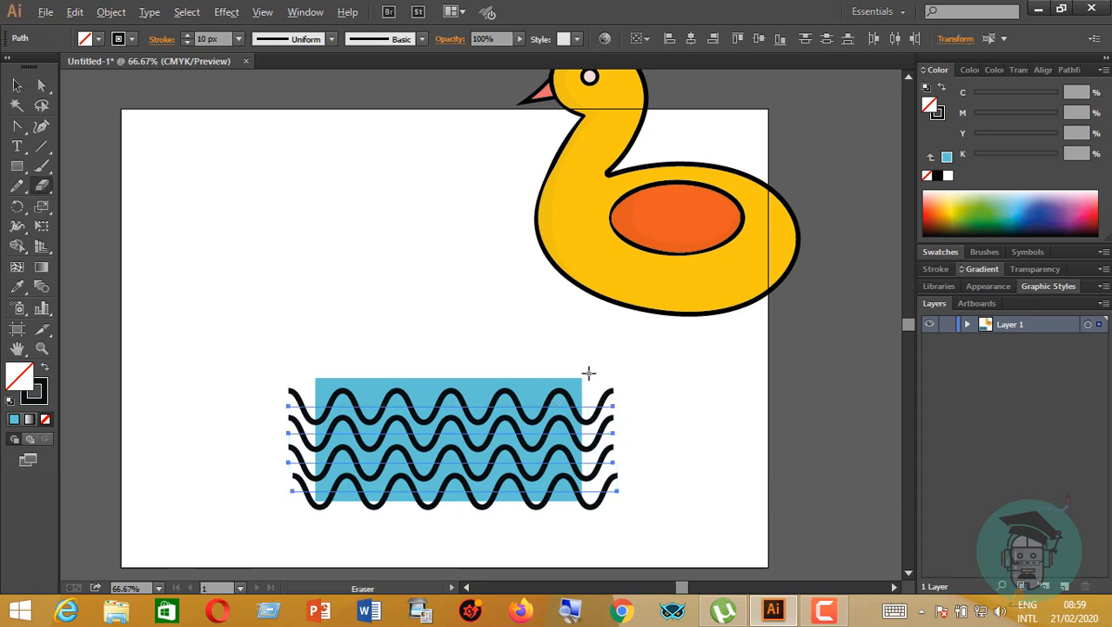
key(alt)
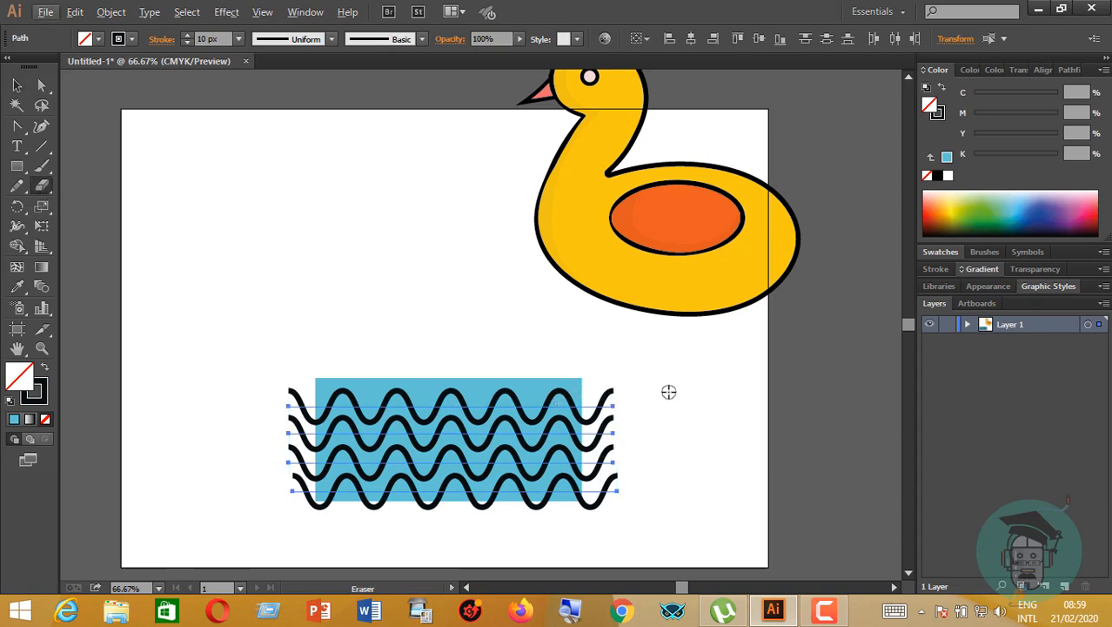
key(alt)
drag(590, 385, 686, 529)
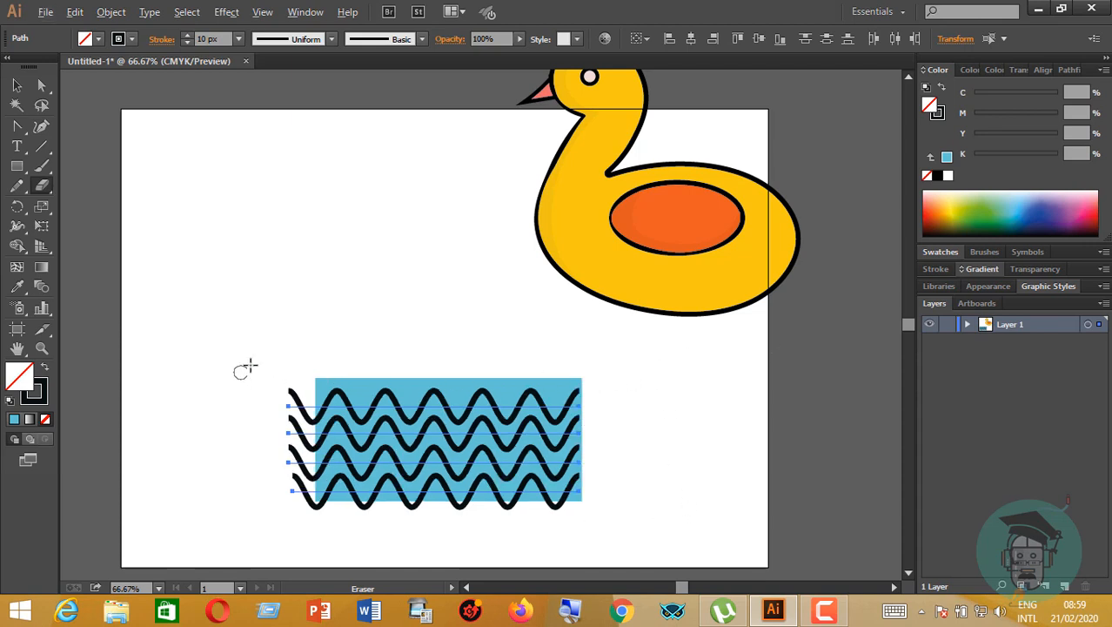
drag(255, 356, 305, 522)
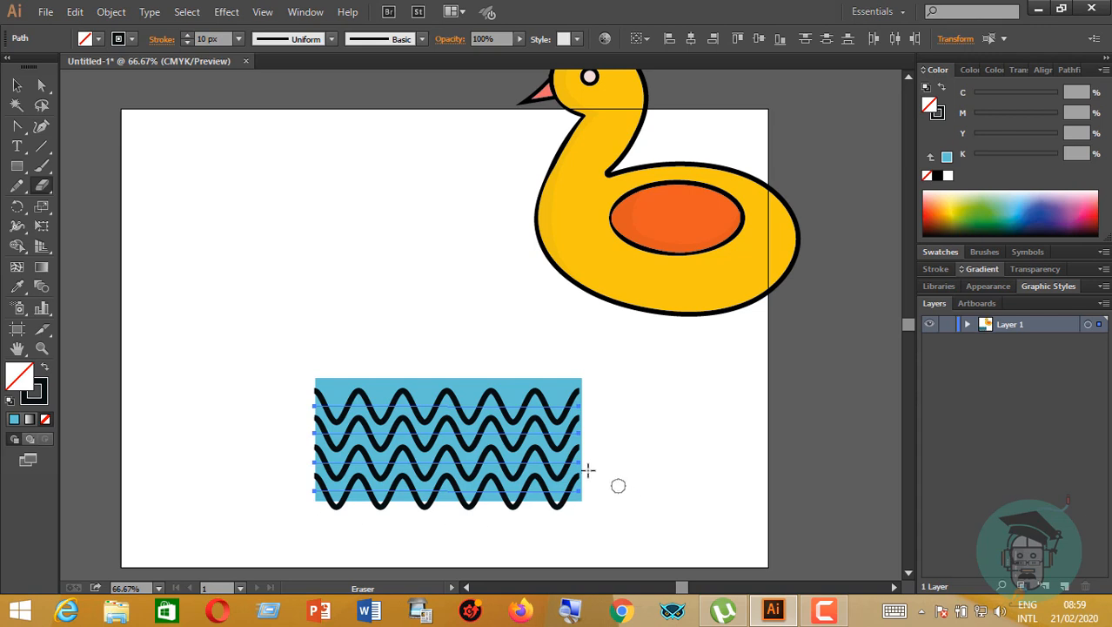
- Stretch the four trimmed waves slightly wider and taller to meet the blue rectangle's right edge
key(v)
drag(582, 400, 588, 417)
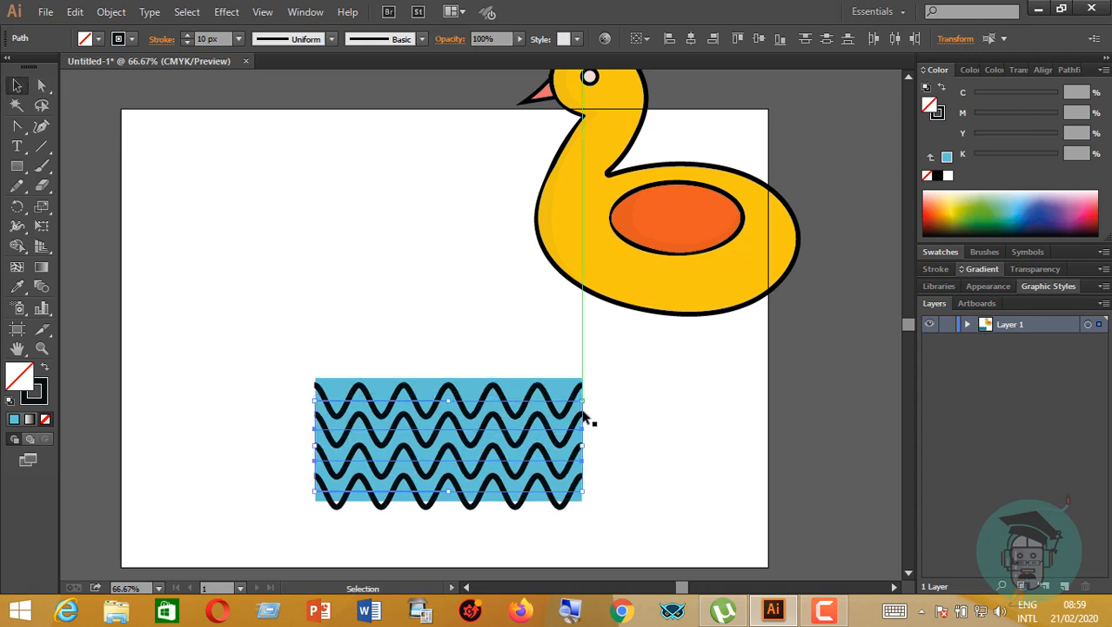
click(615, 443)
- Extend the blue rectangle's bottom edge past the lowest wave
click(484, 505)
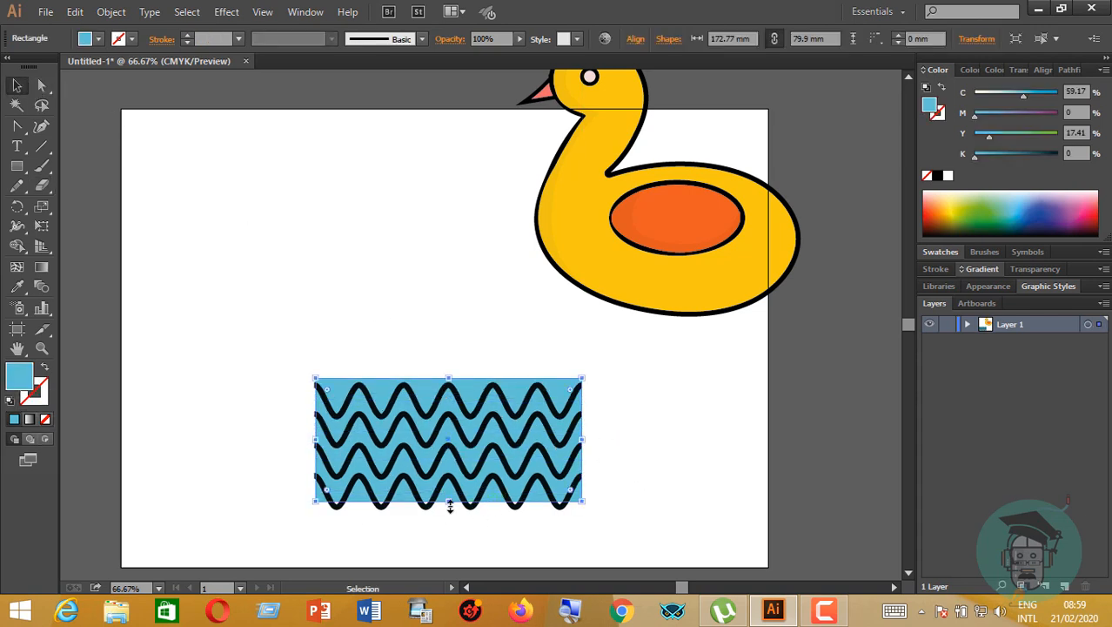
drag(448, 503, 449, 513)
click(629, 437)
- Select the duck and move it back over the wavy blue water
scroll(628, 437, up, 5)
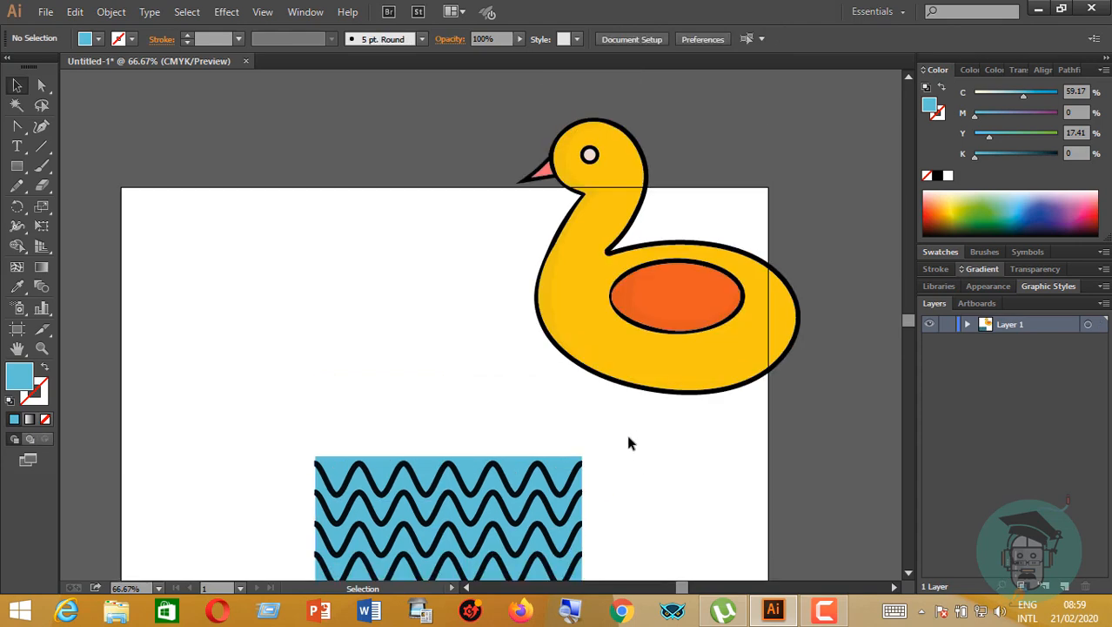
drag(444, 179, 715, 394)
drag(707, 332, 480, 563)
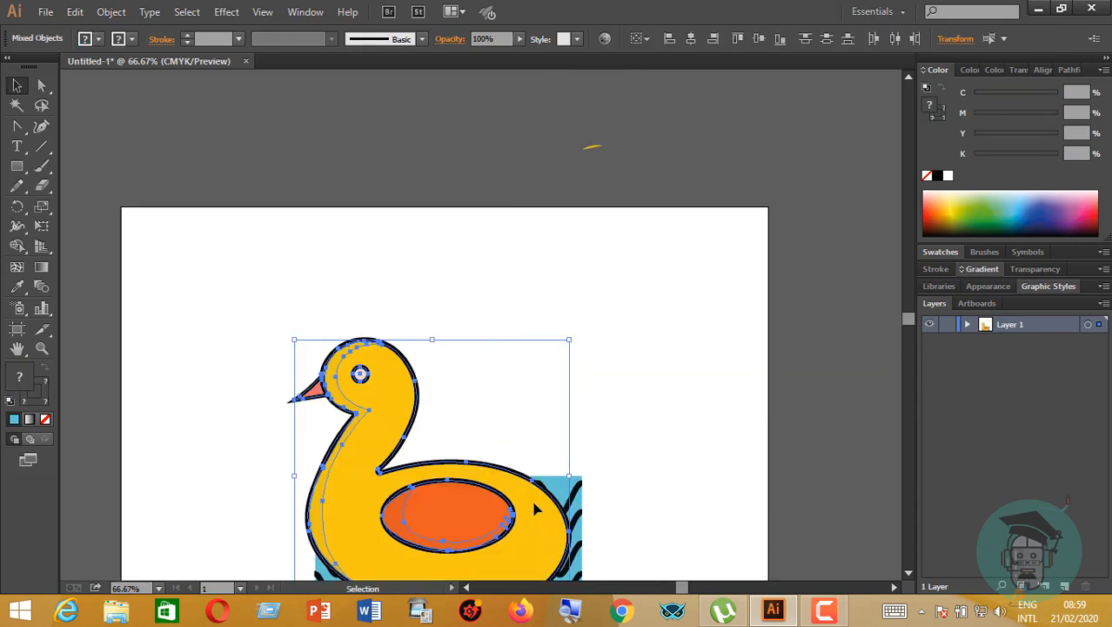
- Fine-tune the duck's position so its tail lines up with the right edge of the blue water, leaving nothing selected
scroll(536, 503, down, 2)
drag(480, 475, 501, 442)
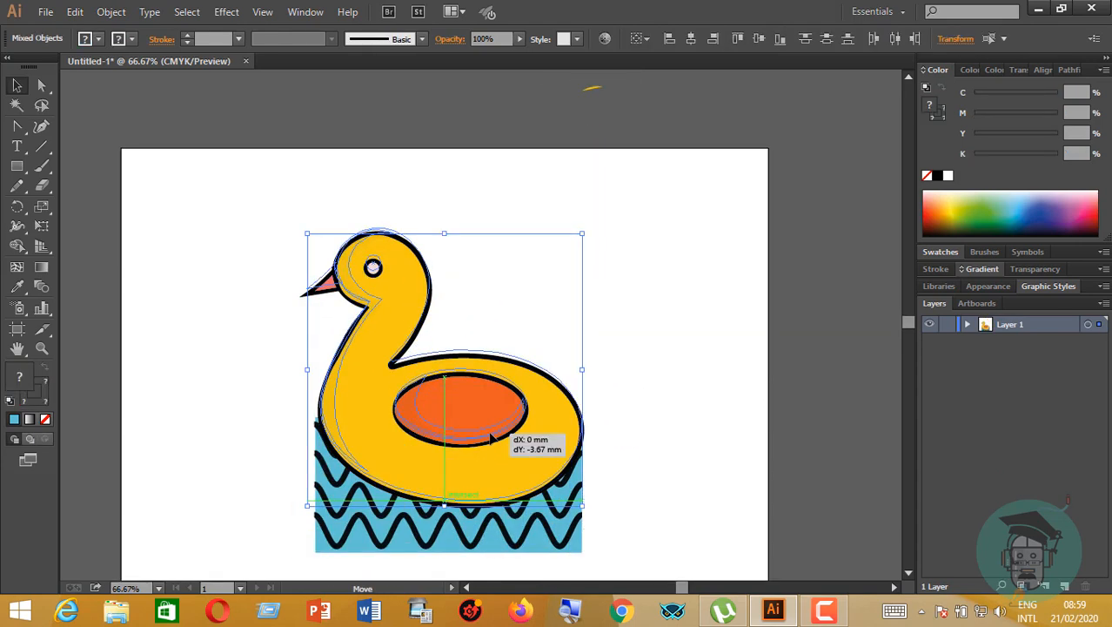
click(648, 444)
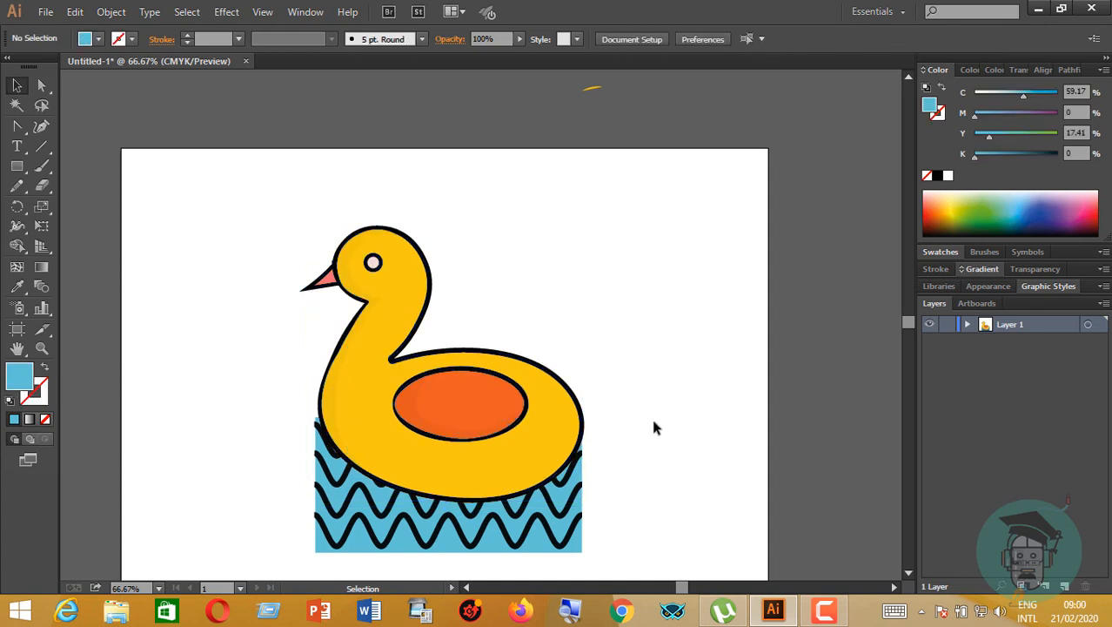
scroll(393, 209, down, 2)
drag(239, 156, 640, 506)
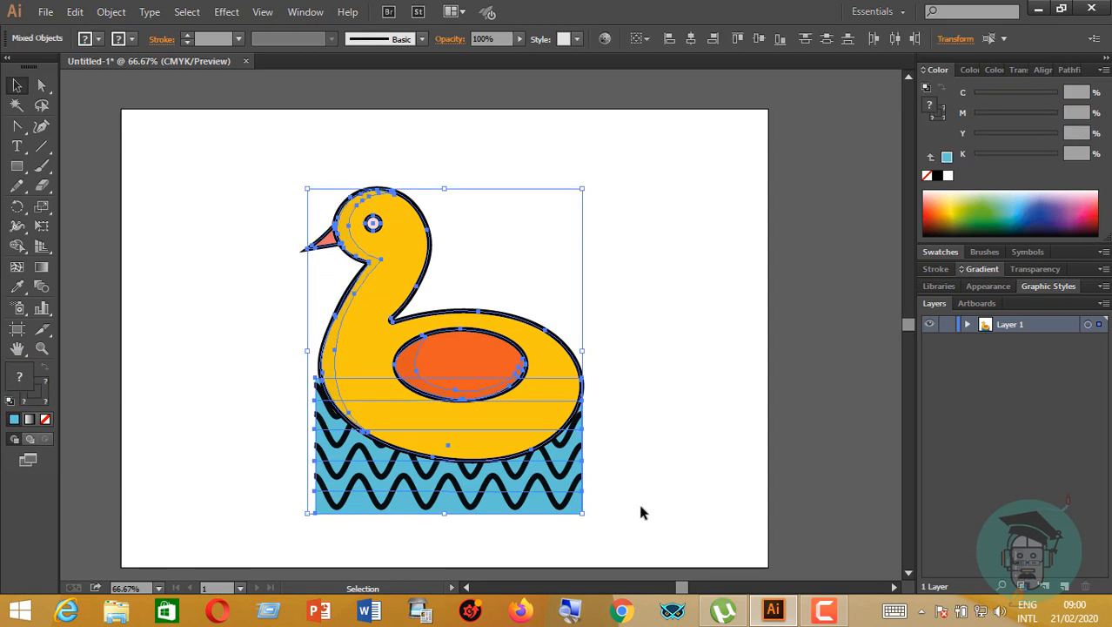
click(648, 413)
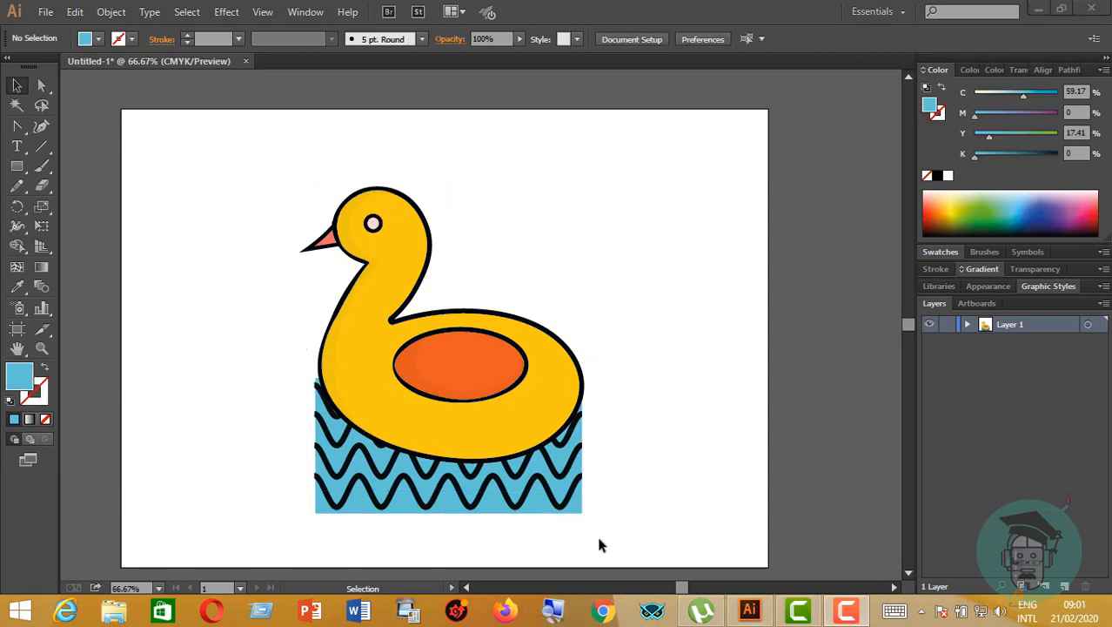
- Draw a small circle with the Ellipse tool above the duck's back and fill it with white sampled from the artboard
click(17, 165)
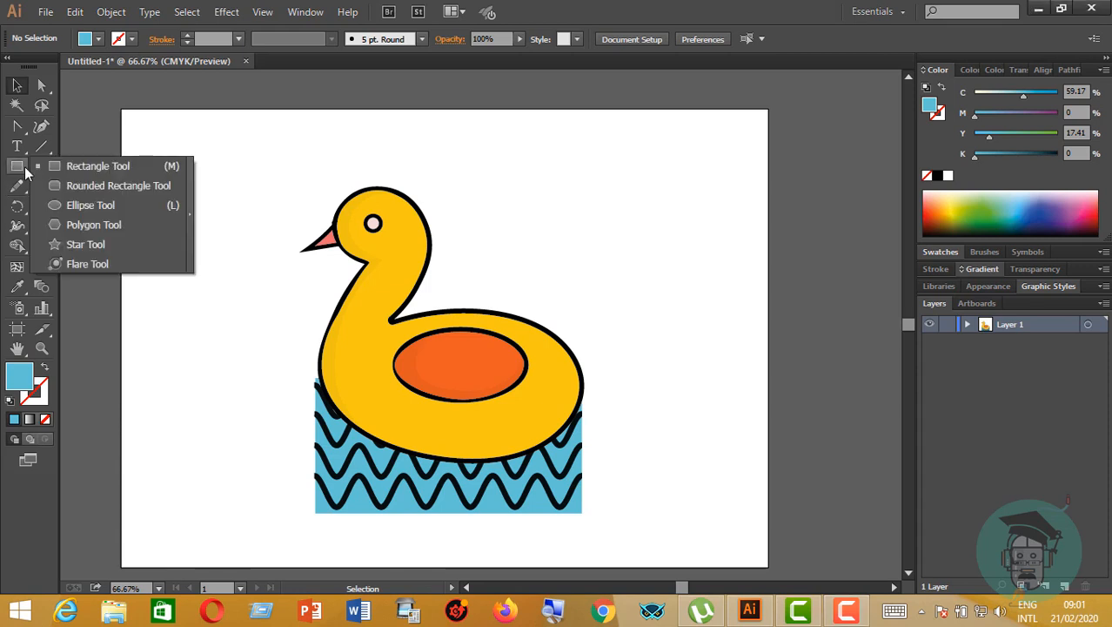
click(63, 204)
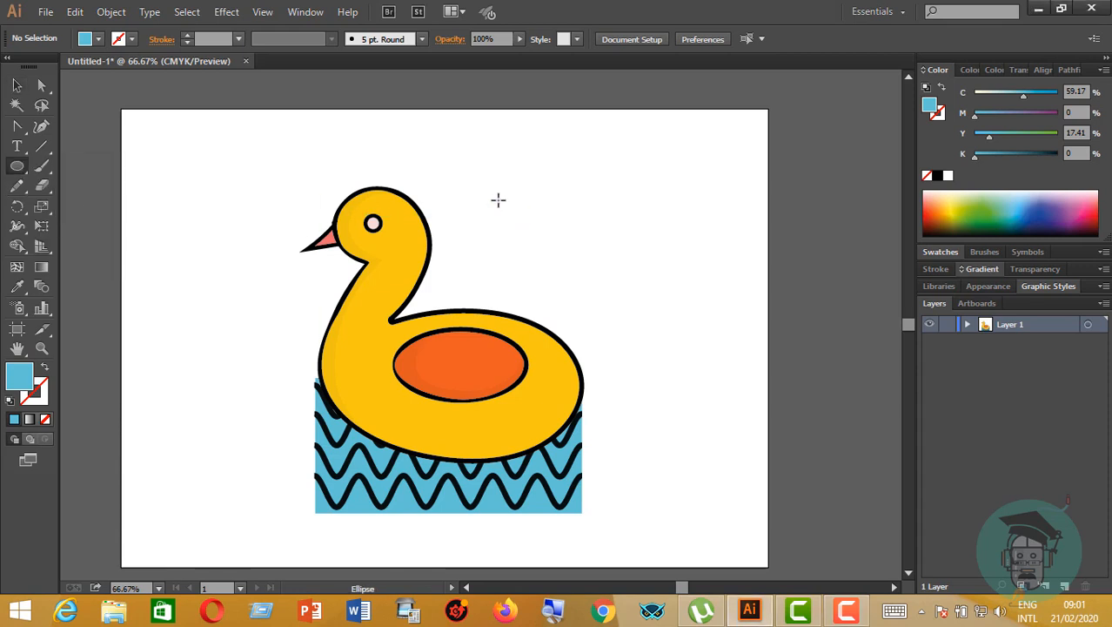
mouse_move(499, 201)
mouse_down()
mouse_move(519, 222)
mouse_move(510, 206)
mouse_up()
click(16, 286)
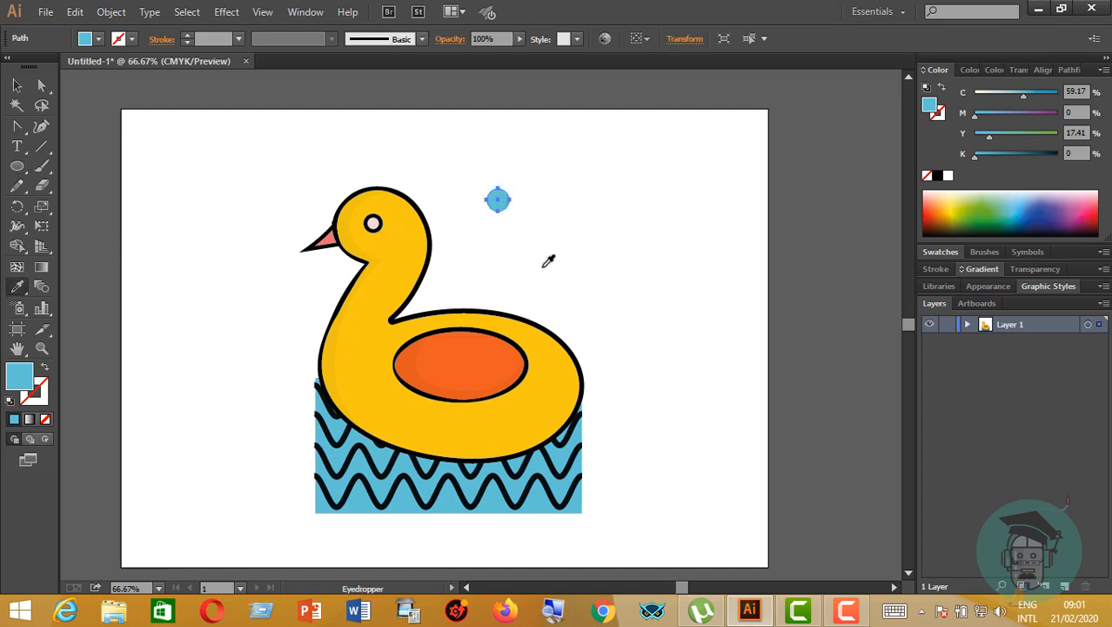
click(541, 260)
- Move the small white circle onto the duck's head, to the right of the eye
click(16, 85)
click(498, 219)
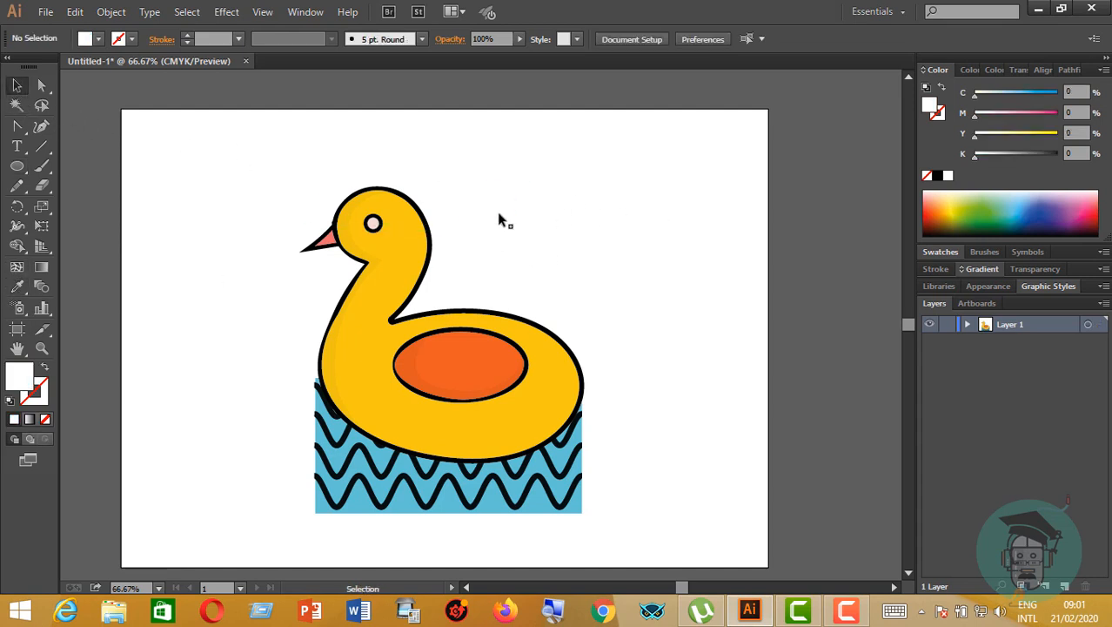
drag(500, 202, 413, 209)
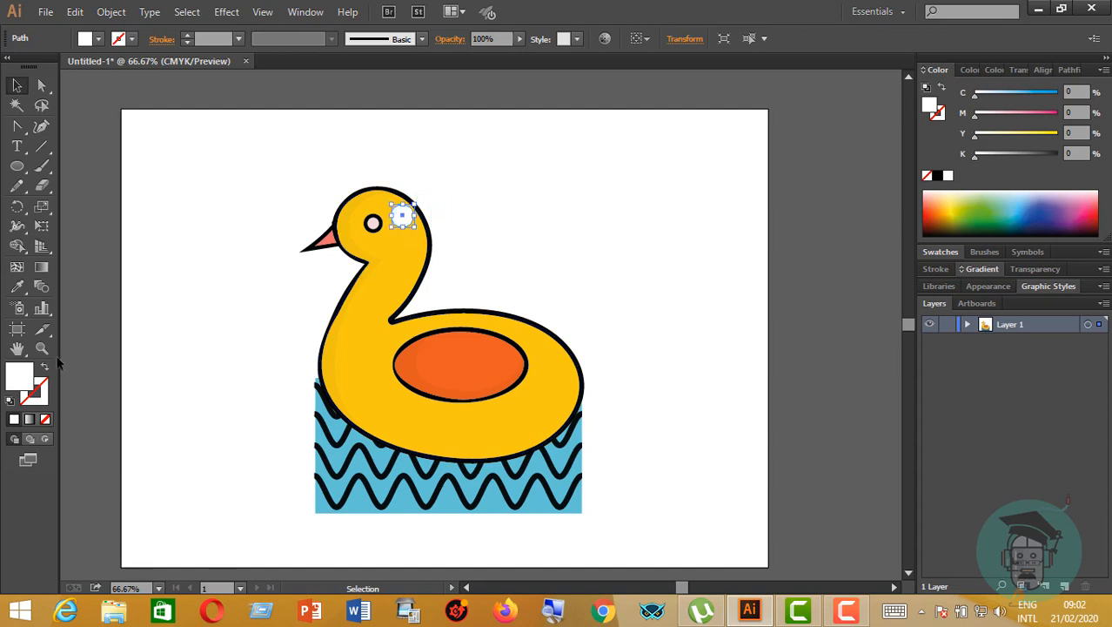
- Change the highlight circle's fill colour to FAFAFA and deselect it
double_click(19, 374)
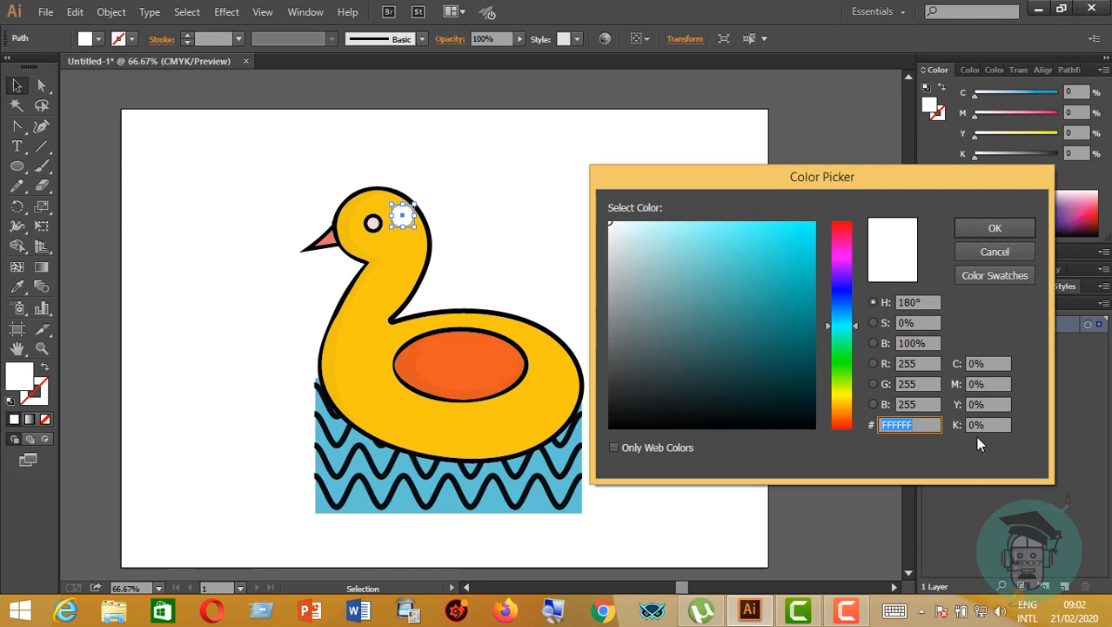
text(FBFBFB)
text(FAFAFA)
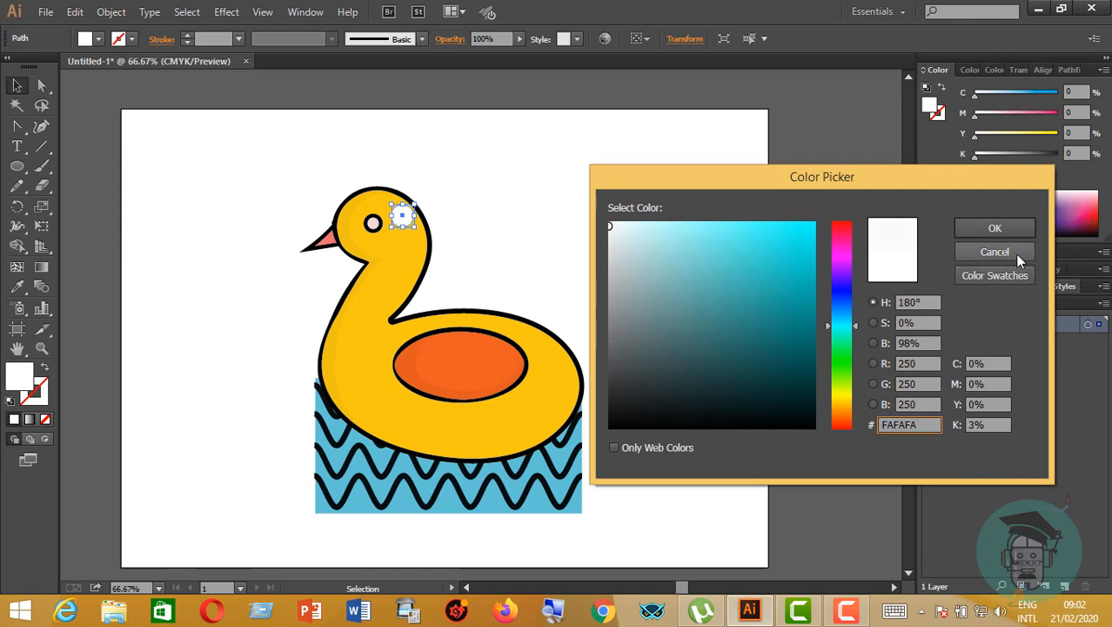
click(1000, 229)
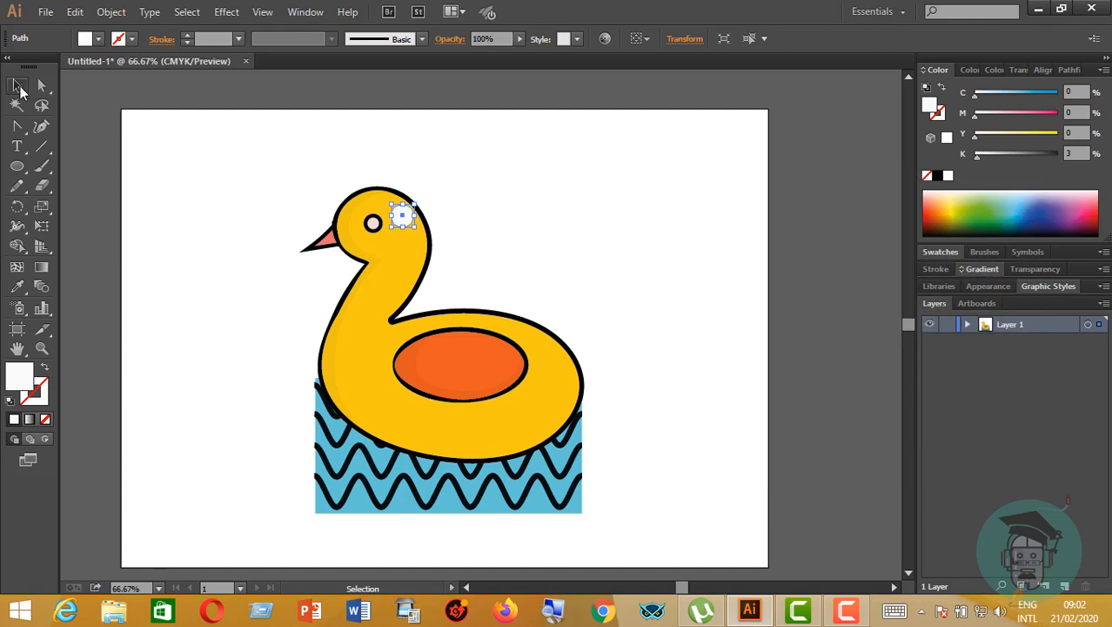
click(577, 185)
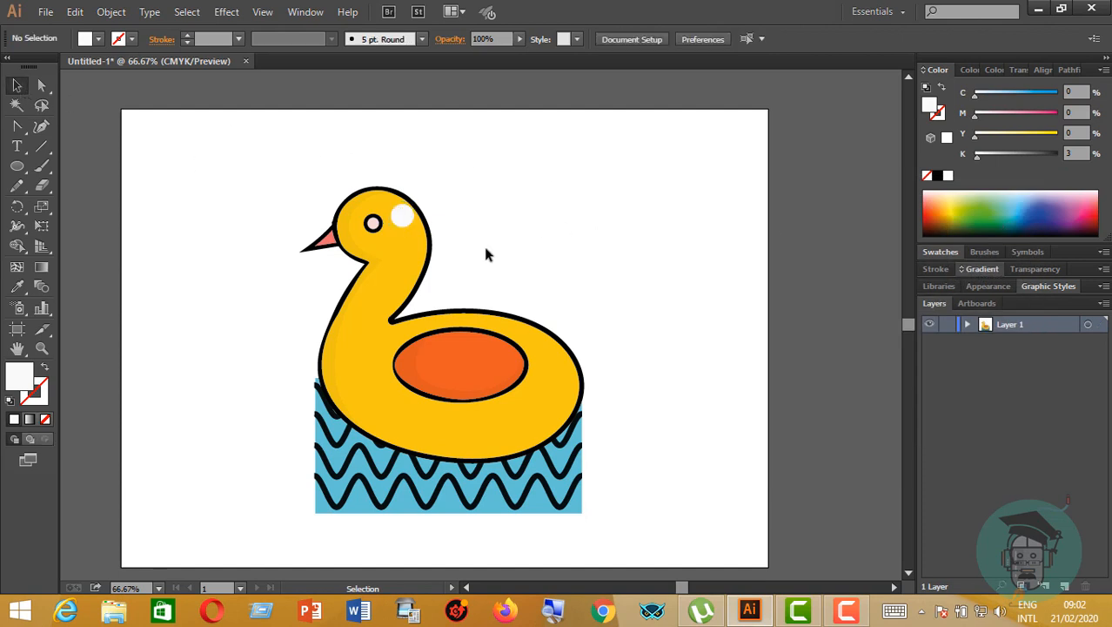
- Shrink the white highlight circle and place it closer to the upper back edge of the duck's head
click(402, 216)
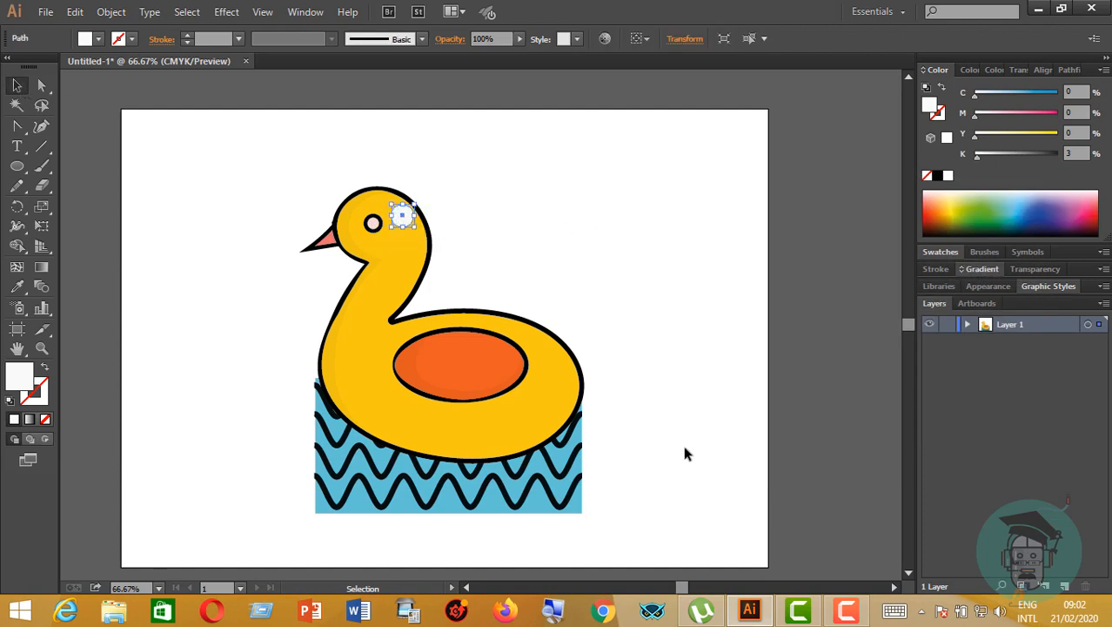
key(ctrl+plus)
key(ctrl+plus)
scroll(273, 329, up, 2)
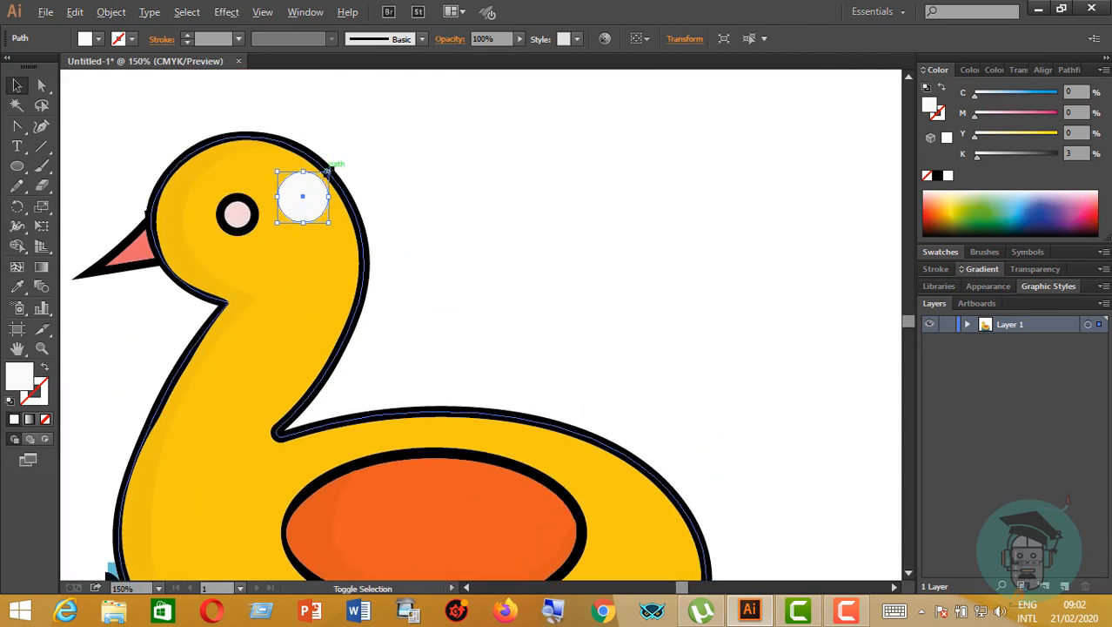
drag(329, 168, 309, 188)
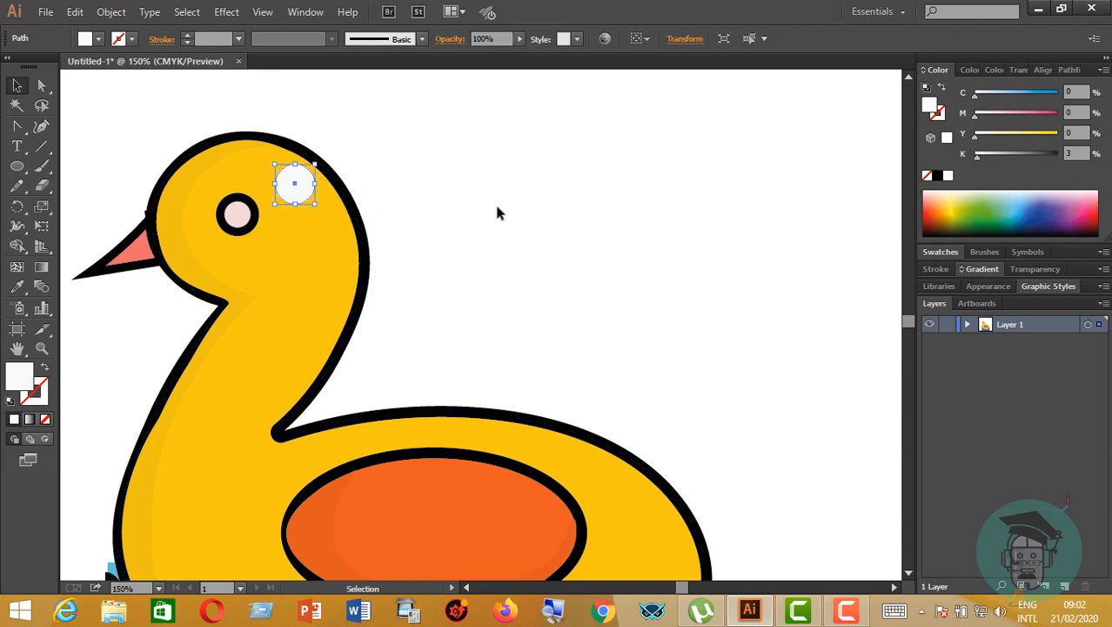
click(497, 213)
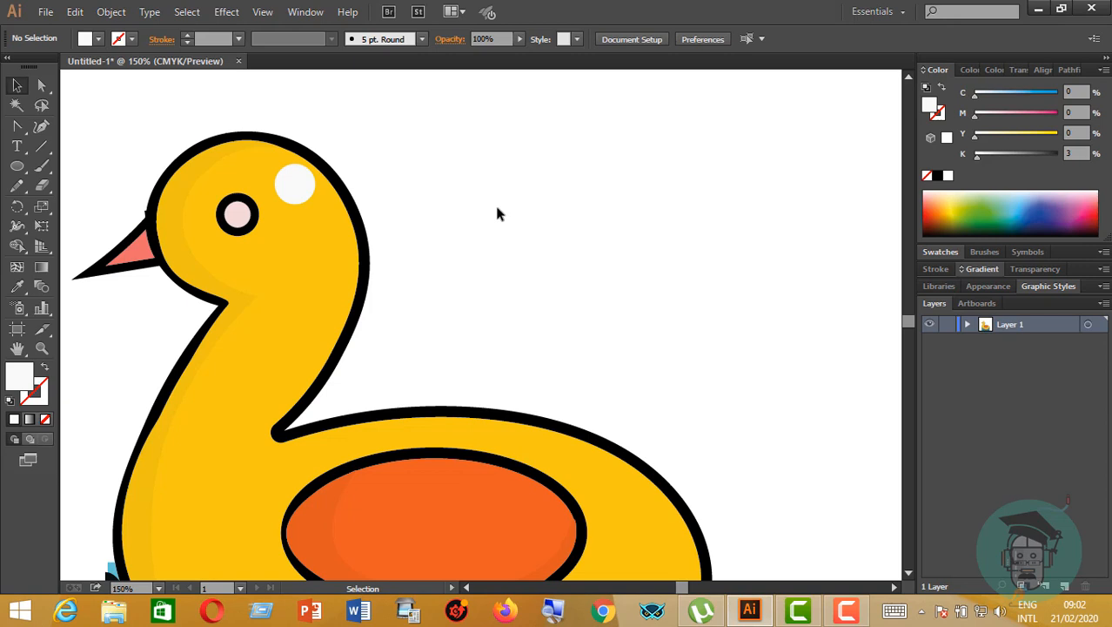
click(301, 187)
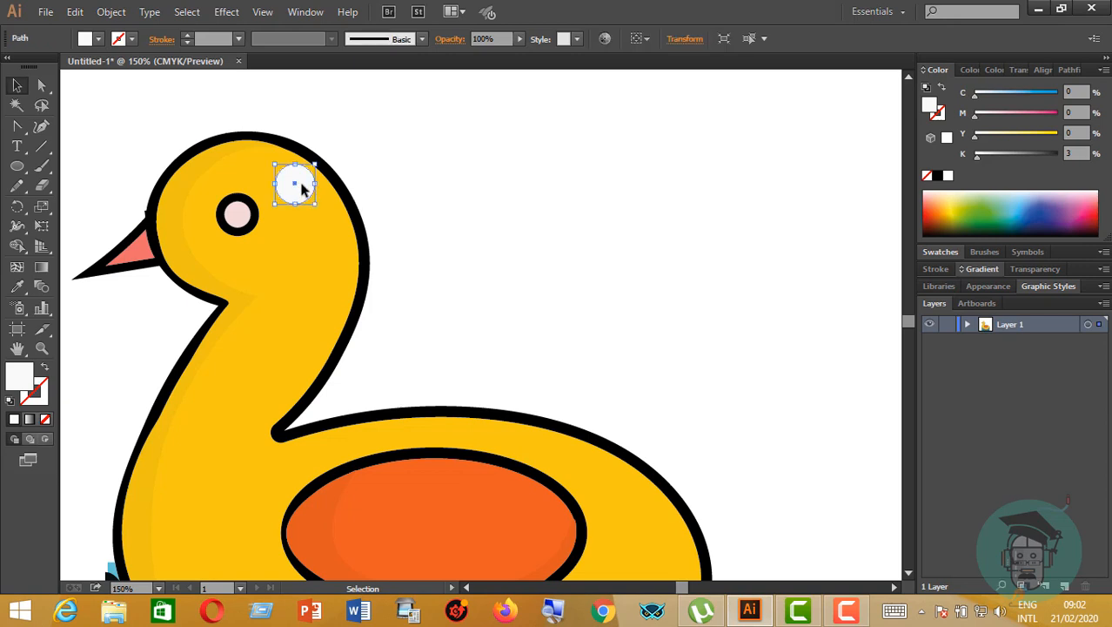
drag(317, 164, 350, 174)
click(527, 197)
- Delete the stray yellow sliver lying above the artboard
key(ctrl+minus)
key(ctrl+minus)
key(ctrl+minus)
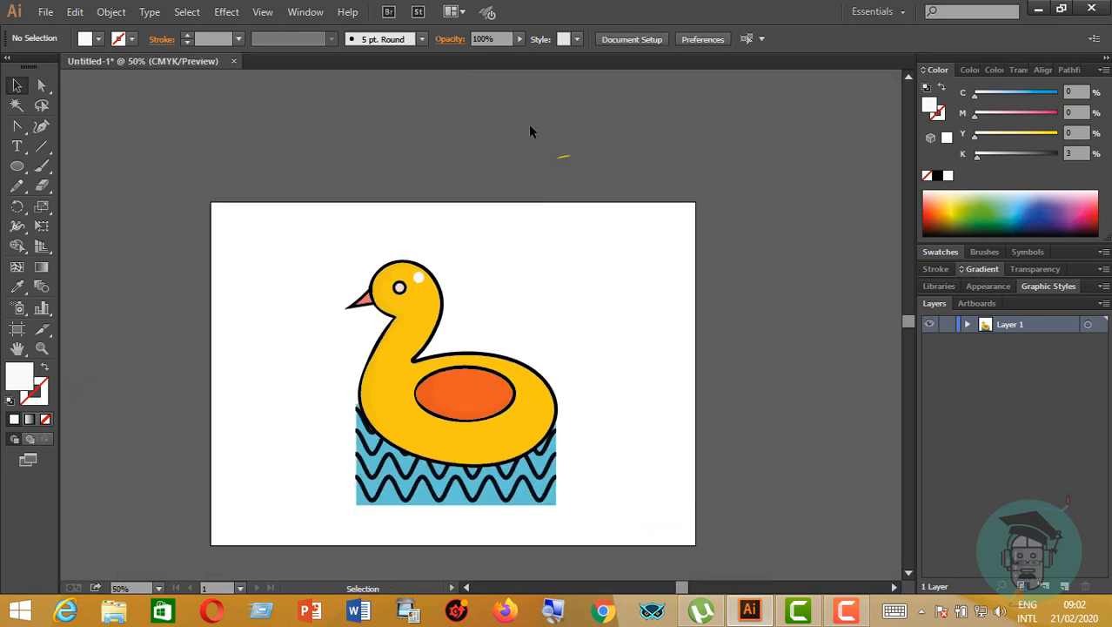
drag(530, 131, 713, 229)
key(Delete)
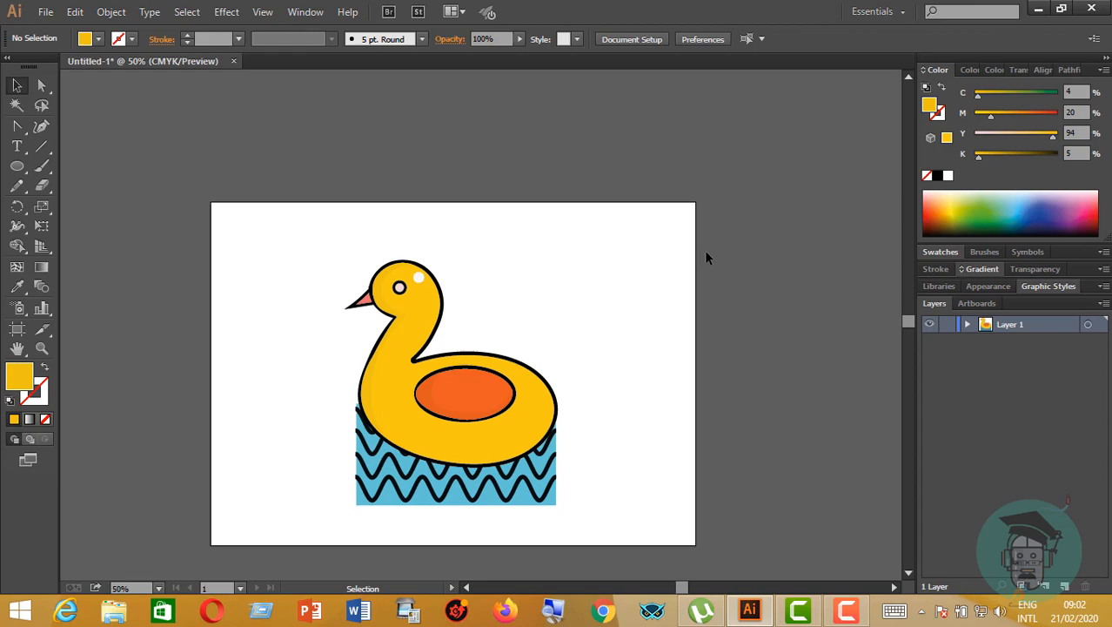